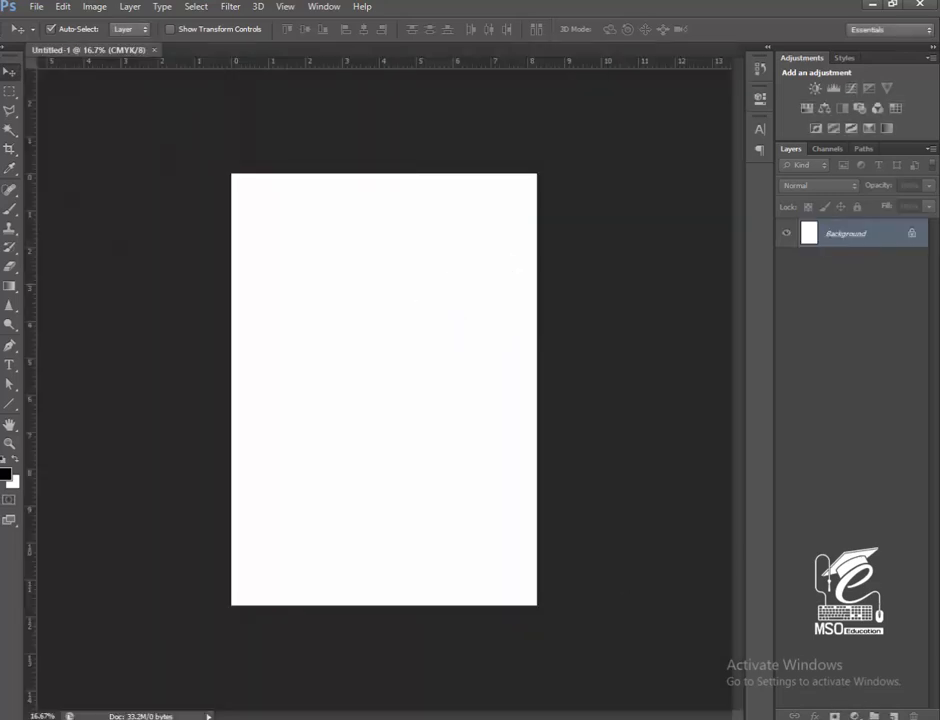
Add a new layer above the background and apply a gradient fill to it with the Black, White preset.
{"action": "left_click", "coordinate": [892, 714]}
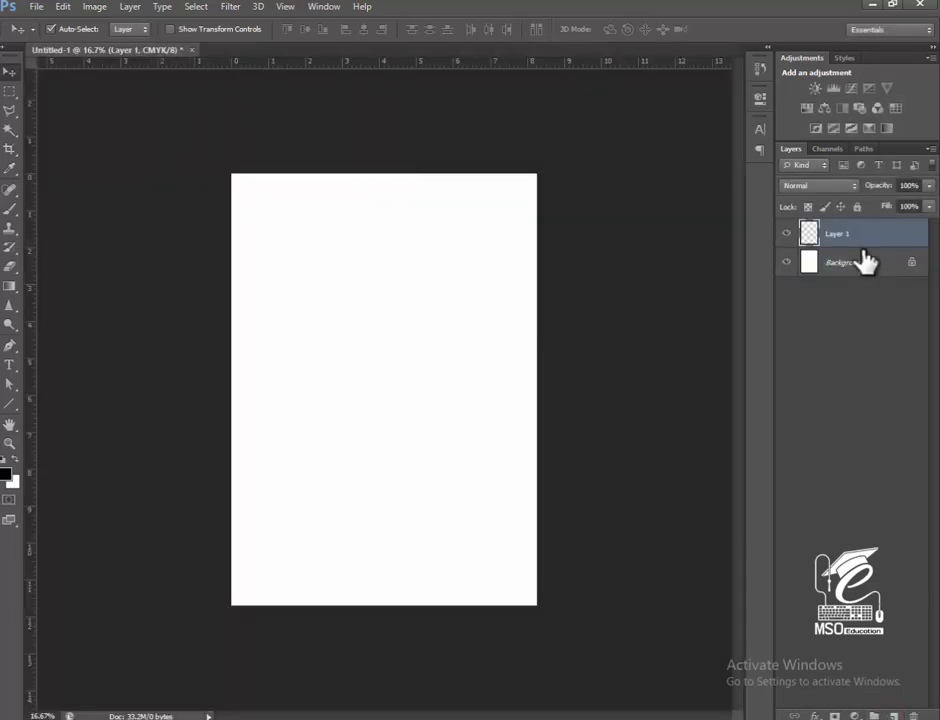
{"action": "left_click", "coordinate": [854, 716]}
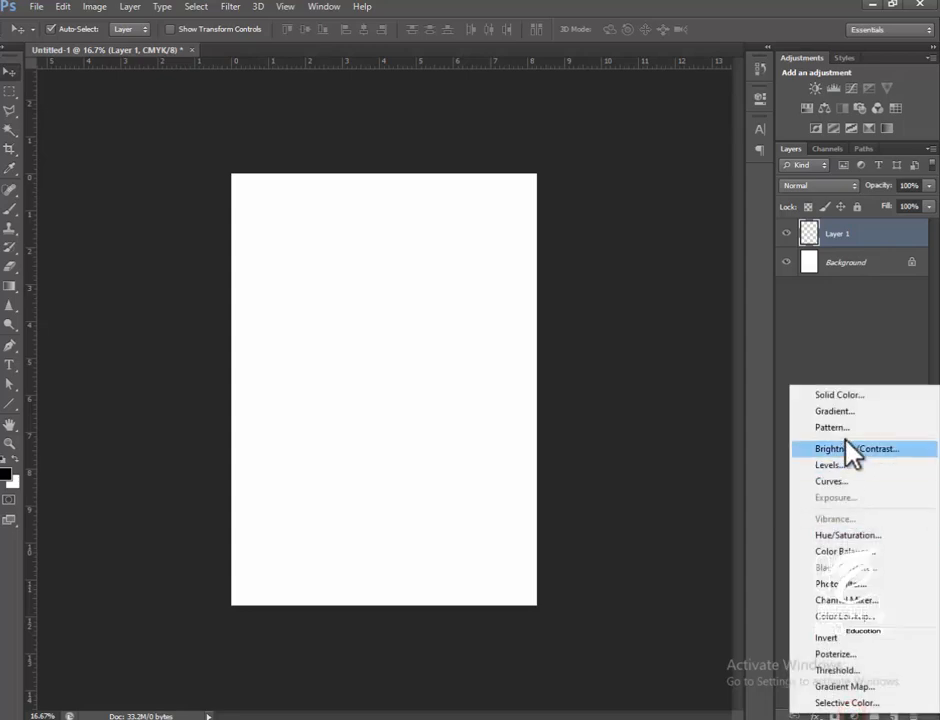
{"action": "left_click", "coordinate": [845, 411]}
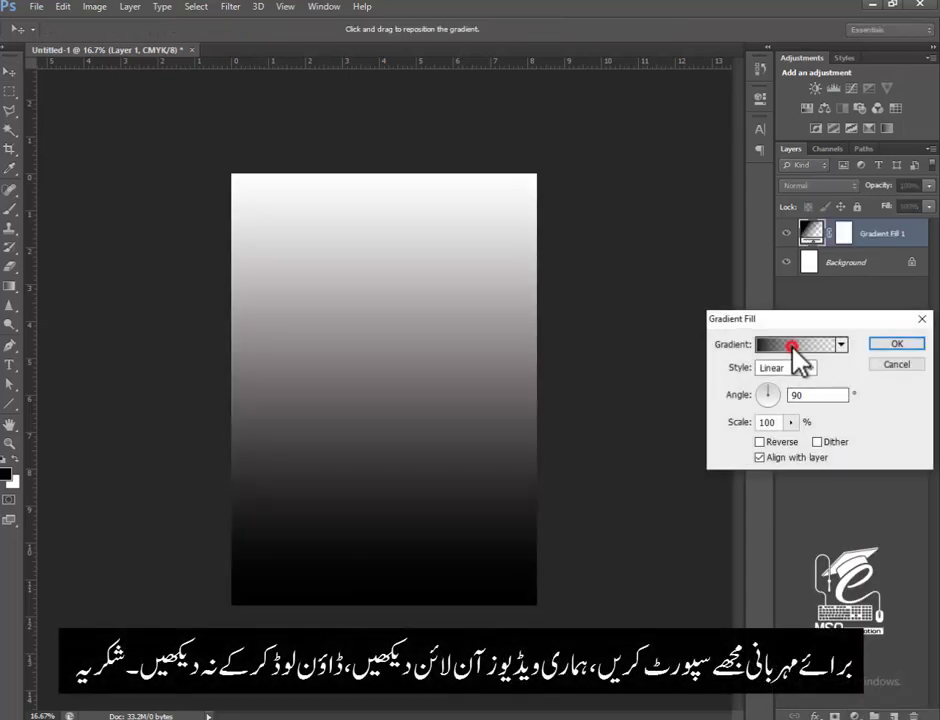
{"action": "left_click", "coordinate": [792, 345]}
{"action": "left_click", "coordinate": [609, 470]}
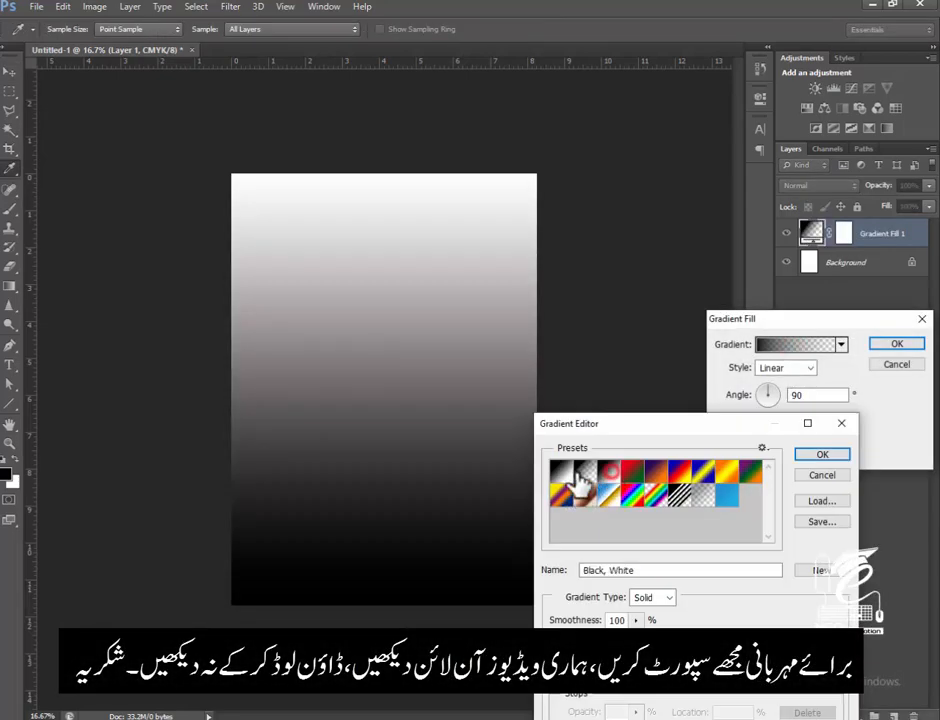
{"action": "left_click", "coordinate": [806, 451]}
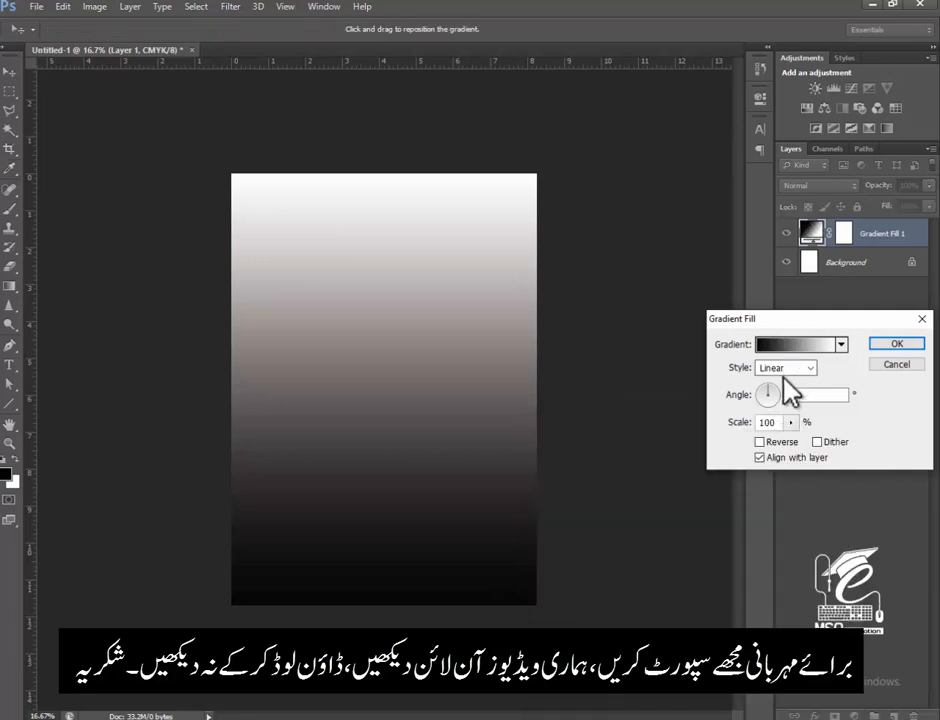
Make the gradient fill radial and reversed, with its scale set to 624%.
{"action": "left_click", "coordinate": [780, 368]}
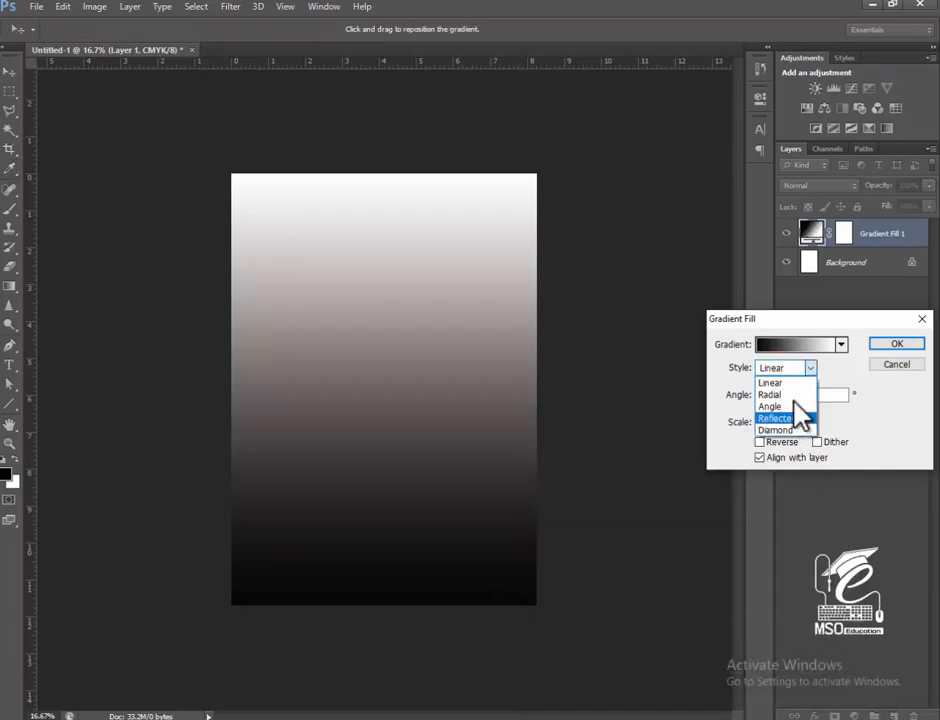
{"action": "left_click", "coordinate": [790, 394]}
{"action": "left_click", "coordinate": [780, 442]}
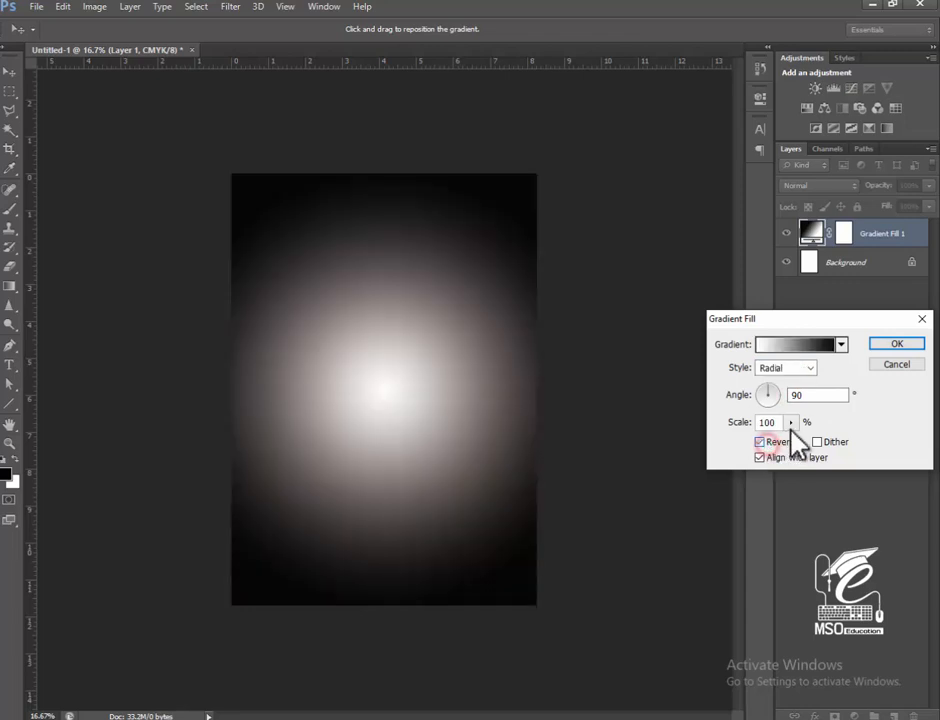
{"action": "left_click", "coordinate": [791, 422]}
{"action": "left_click_drag", "start_coordinate": [742, 434], "coordinate": [823, 440]}
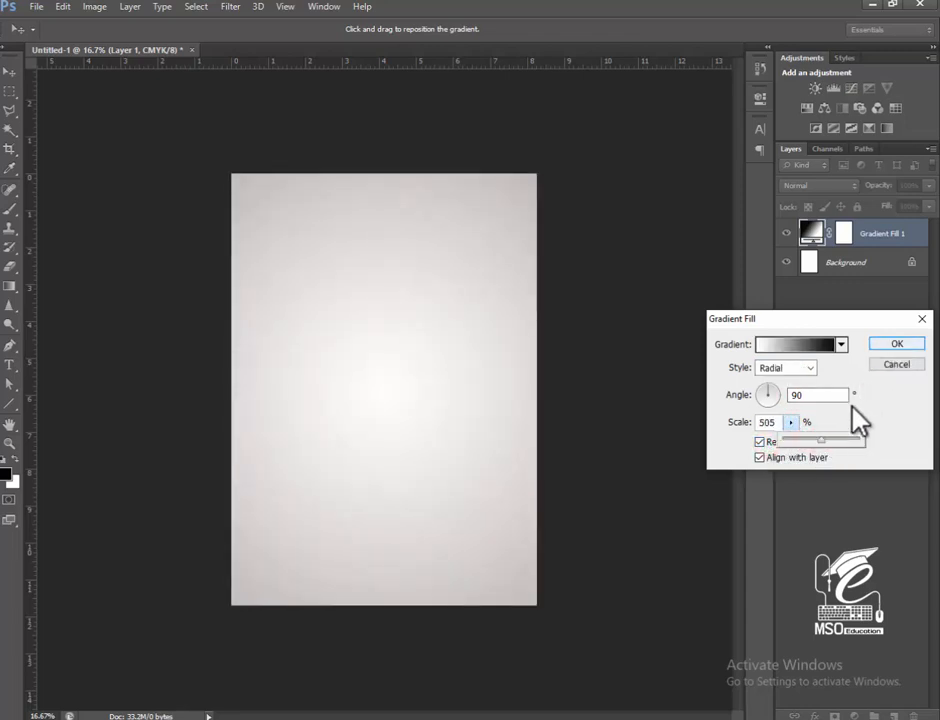
{"action": "left_click_drag", "start_coordinate": [822, 440], "coordinate": [840, 441]}
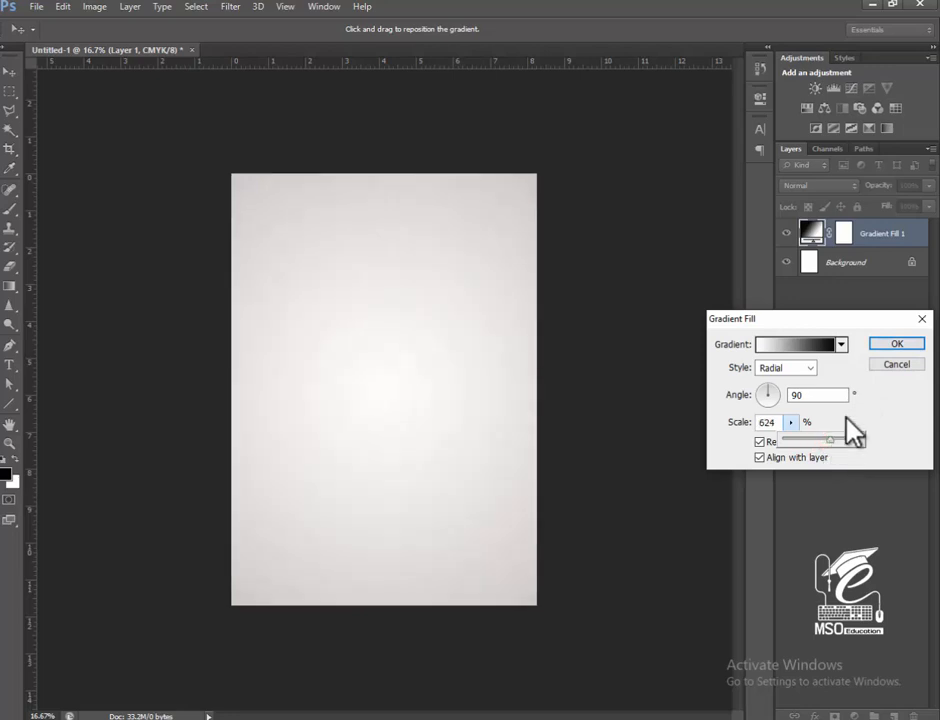
{"action": "left_click", "coordinate": [893, 344]}
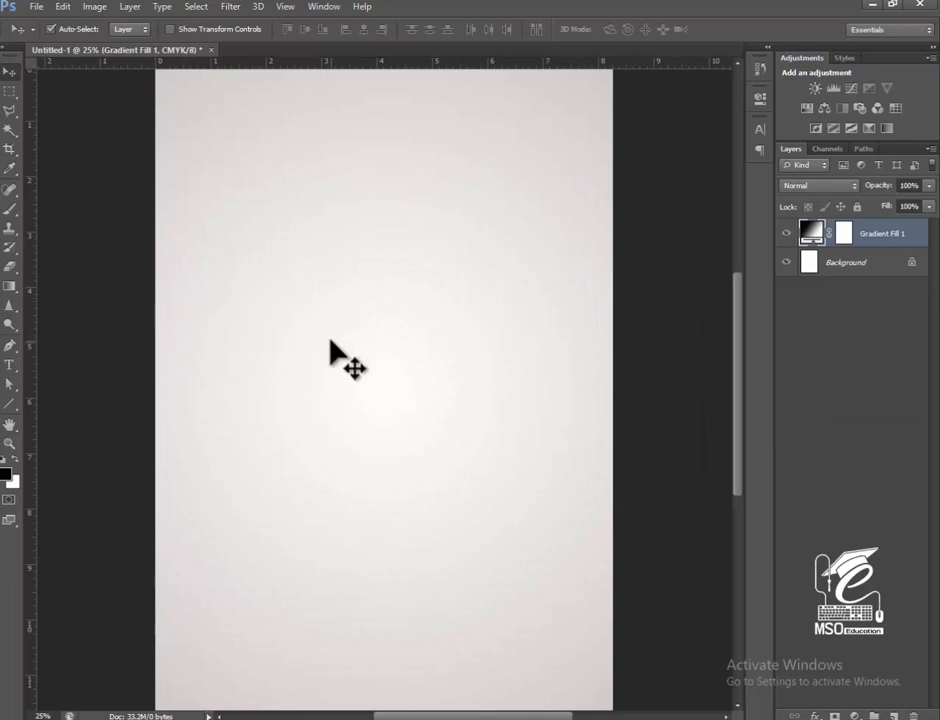
Draw a circle about 348 px across in the page's upper-left area and fill it with a black-to-white linear gradient.
{"action": "left_click", "coordinate": [10, 403]}
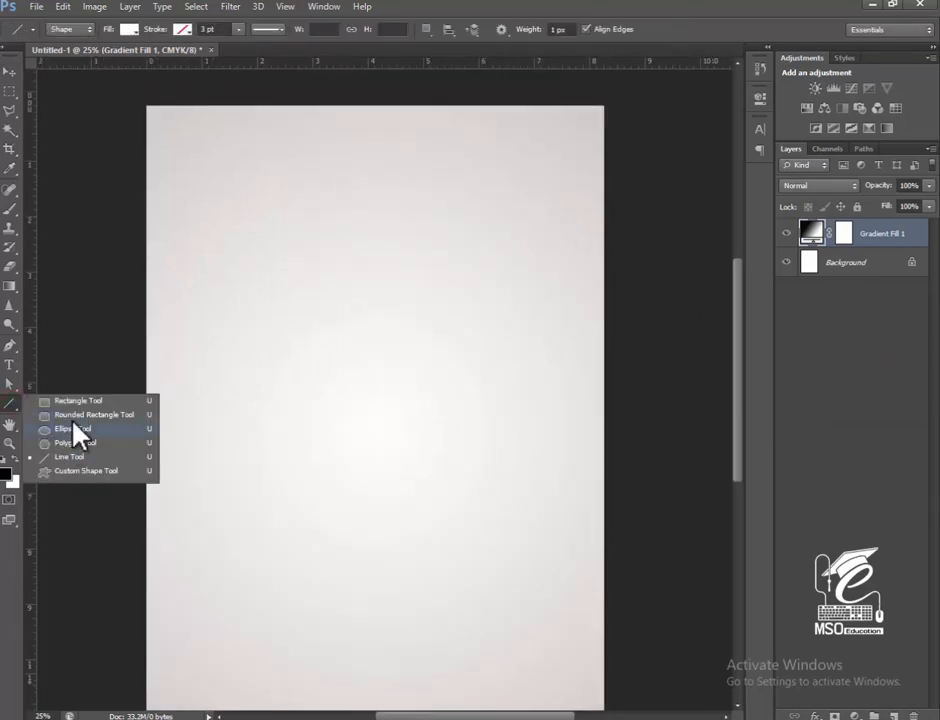
{"action": "left_click", "coordinate": [72, 428]}
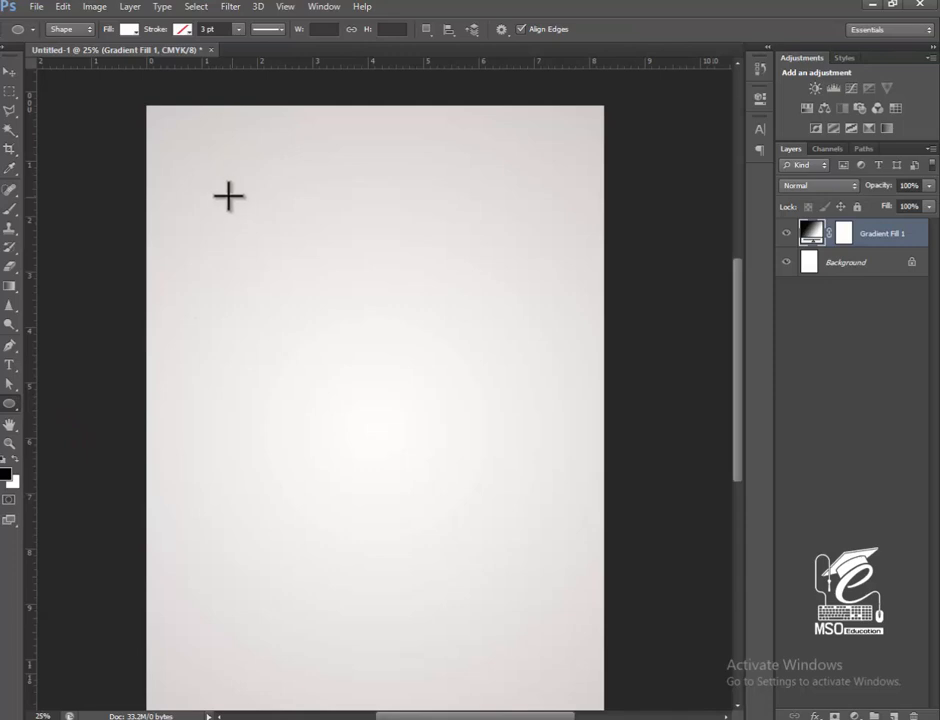
{"action": "left_click_drag", "start_coordinate": [228, 196], "coordinate": [292, 294]}
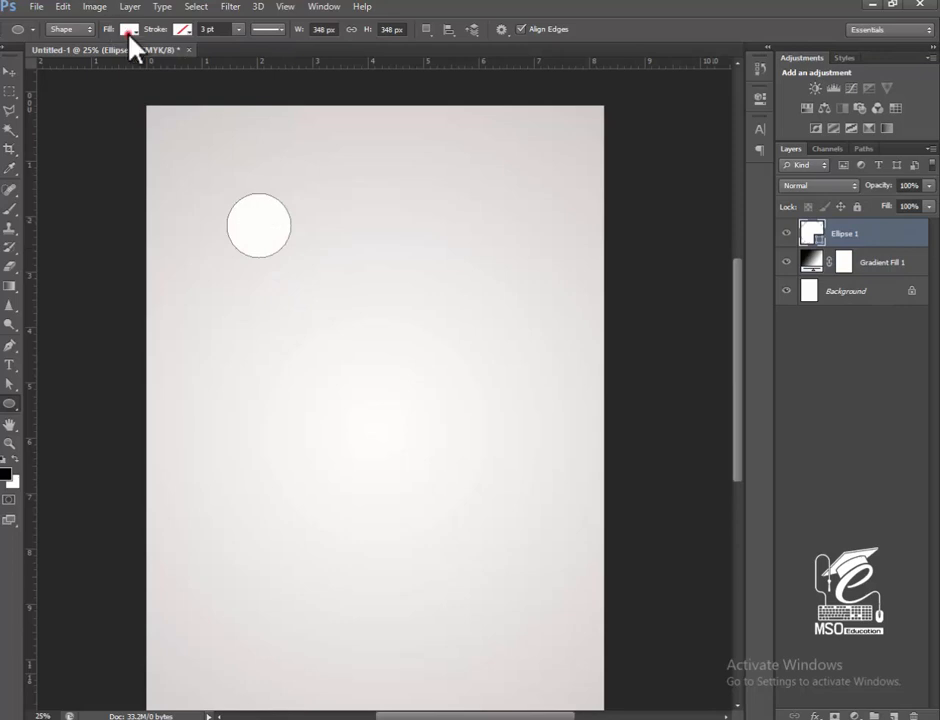
{"action": "left_click", "coordinate": [129, 30]}
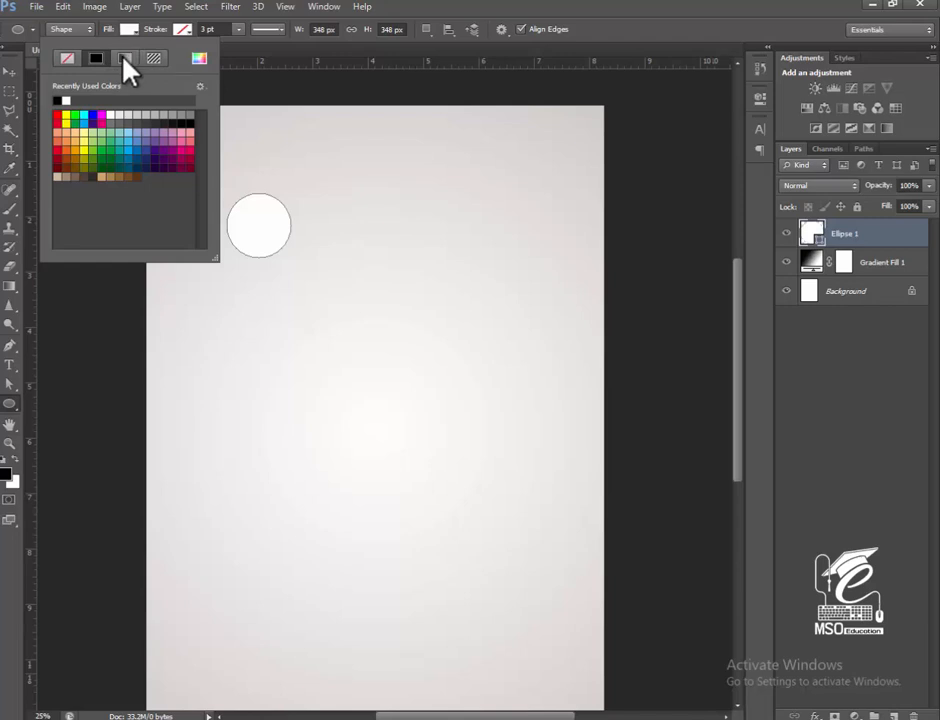
{"action": "left_click", "coordinate": [125, 60]}
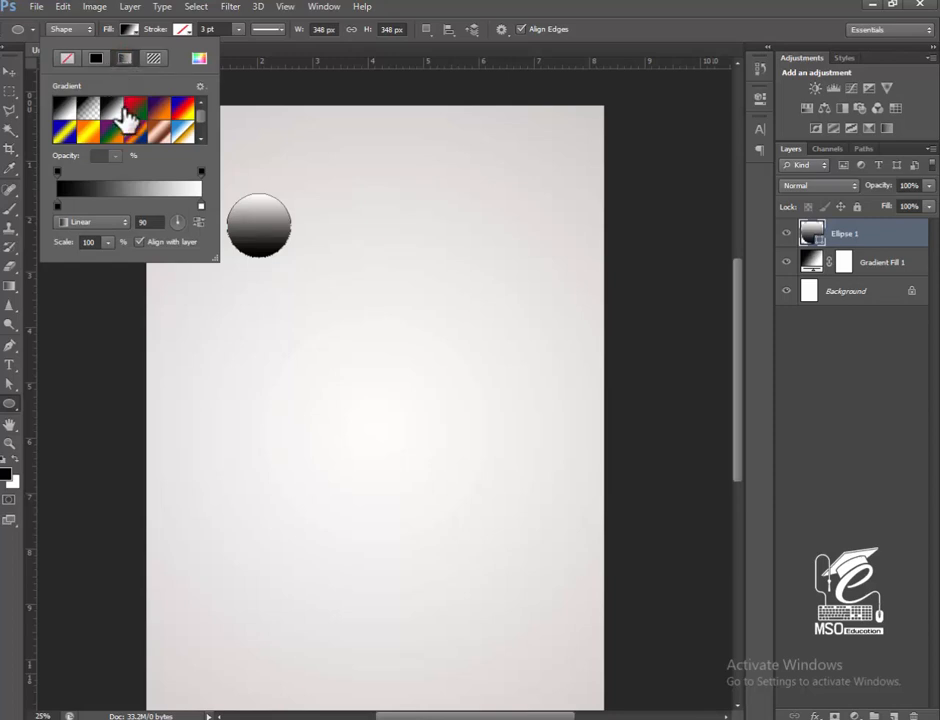
Recolour the black stop of the circle's gradient to e8605f, sampled from the coral swatch's darker border.
{"action": "double_click", "coordinate": [58, 207]}
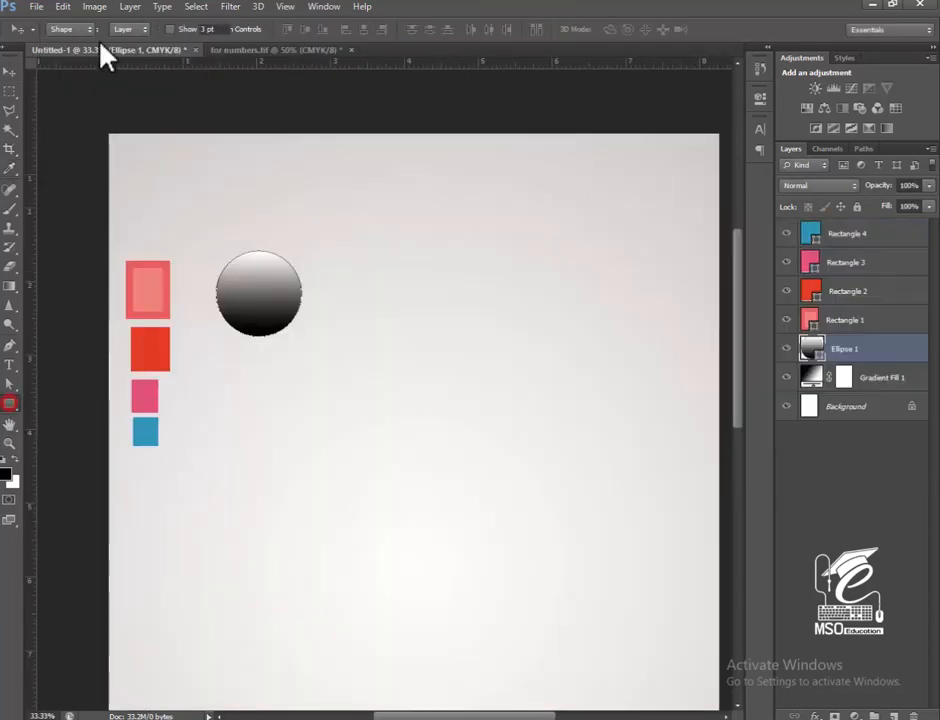
{"action": "left_click", "coordinate": [130, 28]}
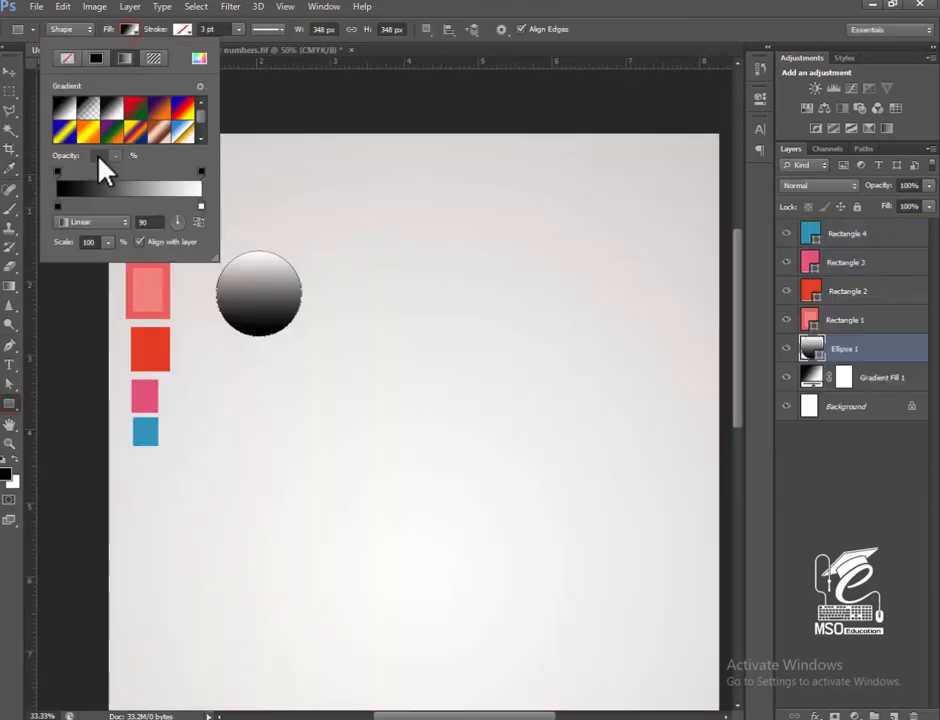
{"action": "left_click", "coordinate": [58, 205]}
{"action": "double_click", "coordinate": [60, 206]}
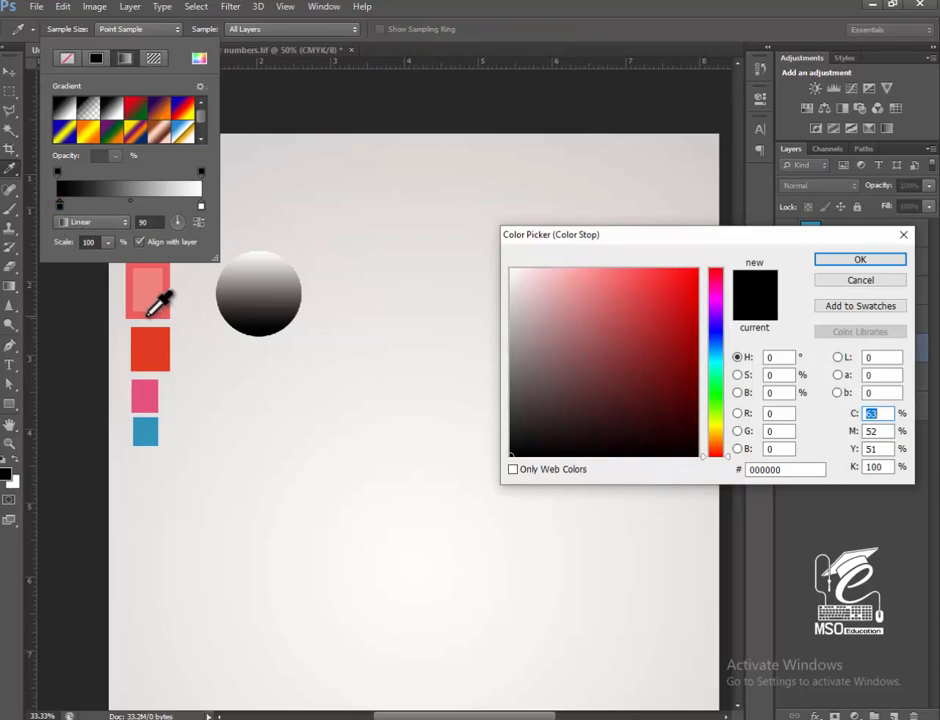
{"action": "left_click", "coordinate": [148, 314]}
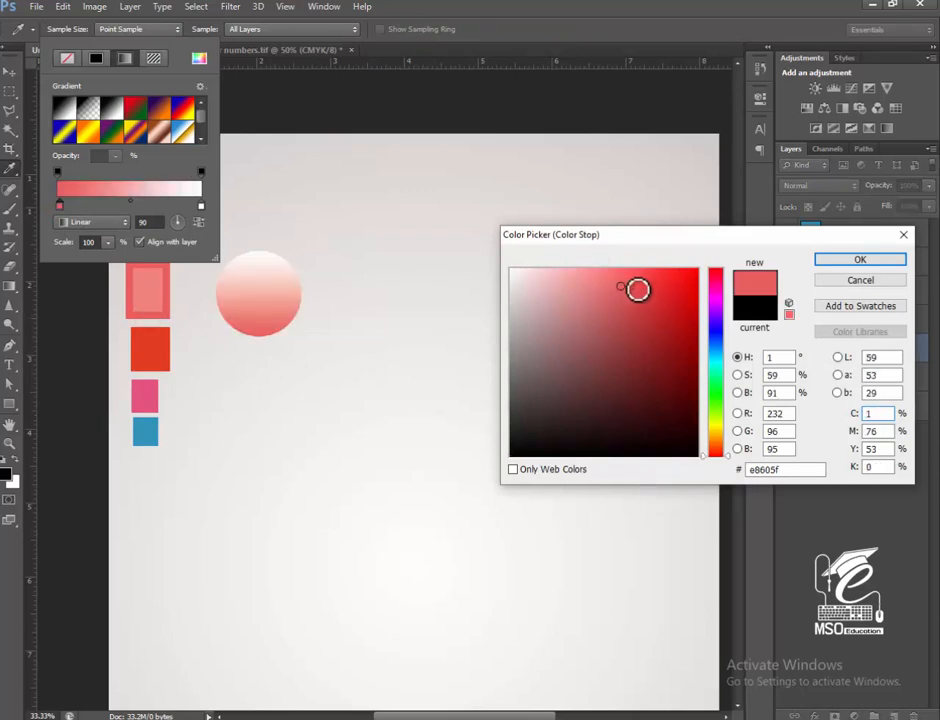
{"action": "left_click", "coordinate": [850, 259]}
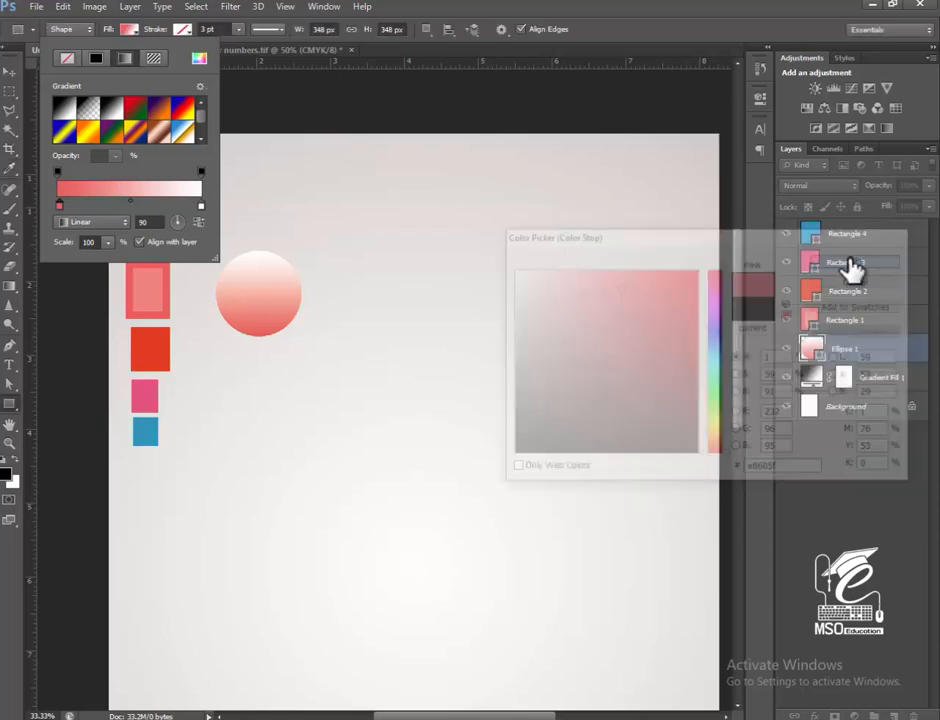
Recolour the white stop of the circle's gradient to the lighter coral ef837e.
{"action": "double_click", "coordinate": [201, 206]}
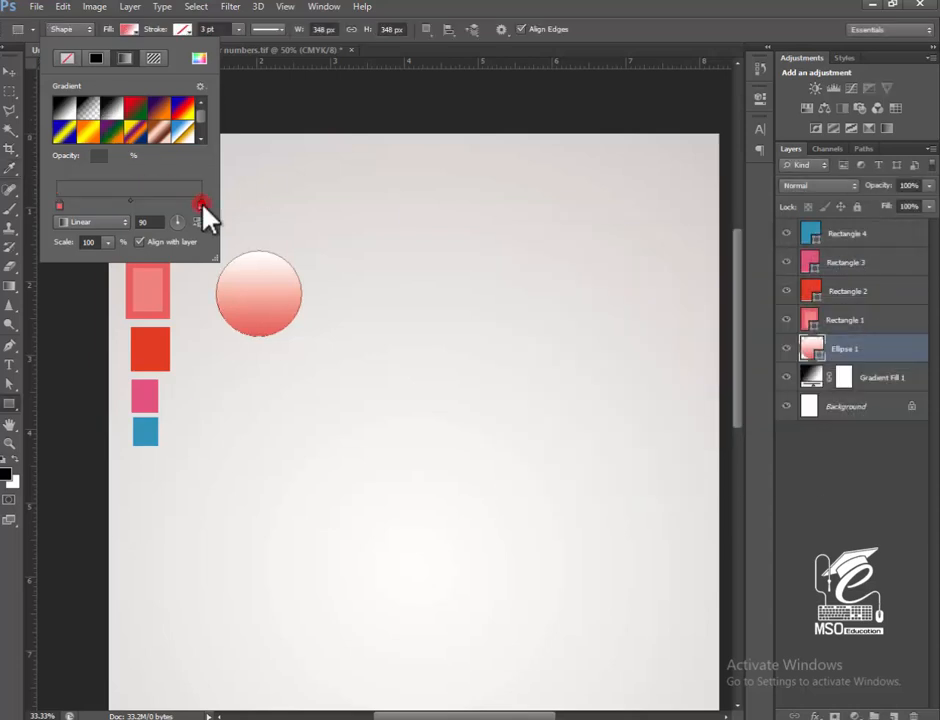
{"action": "left_click", "coordinate": [232, 287]}
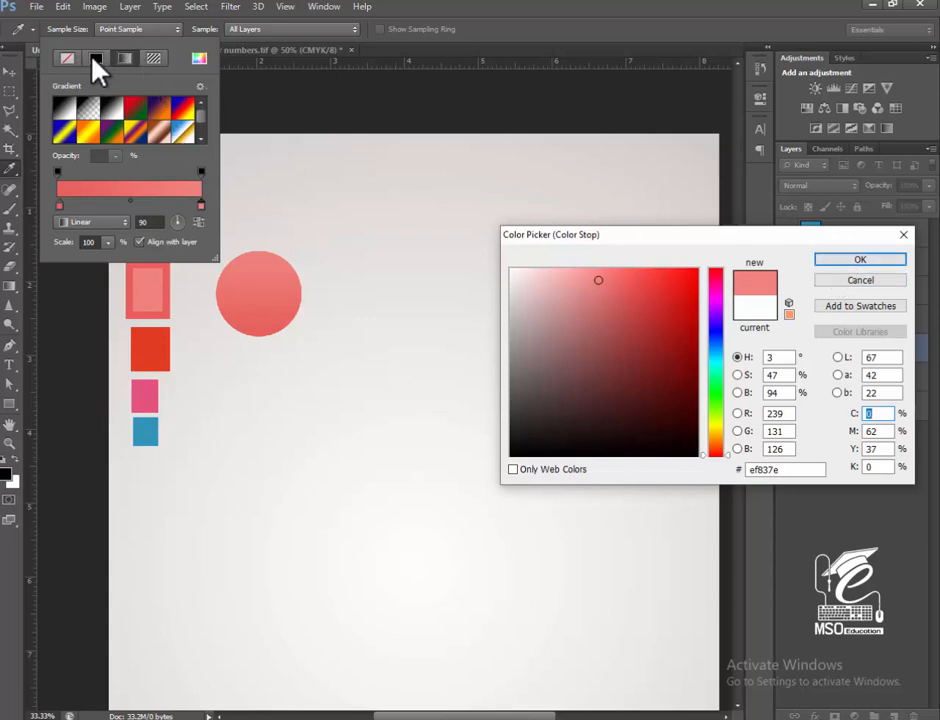
{"action": "left_click", "coordinate": [840, 260]}
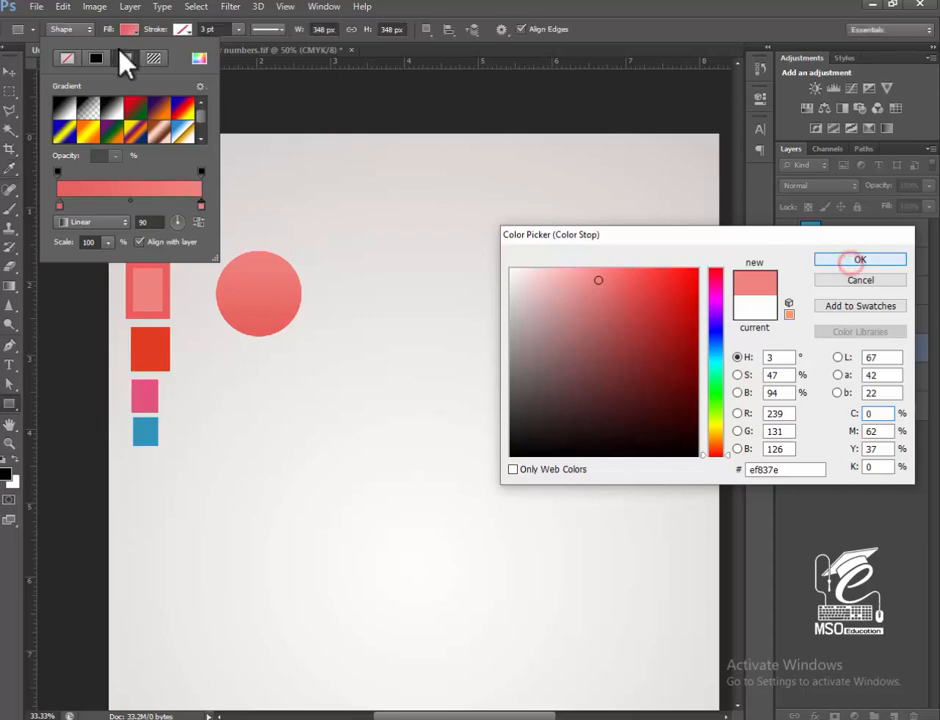
Give the circle a 6.05 pt stroke in the orange-red sampled from the second swatch.
{"action": "left_click", "coordinate": [183, 31]}
{"action": "left_click", "coordinate": [186, 36]}
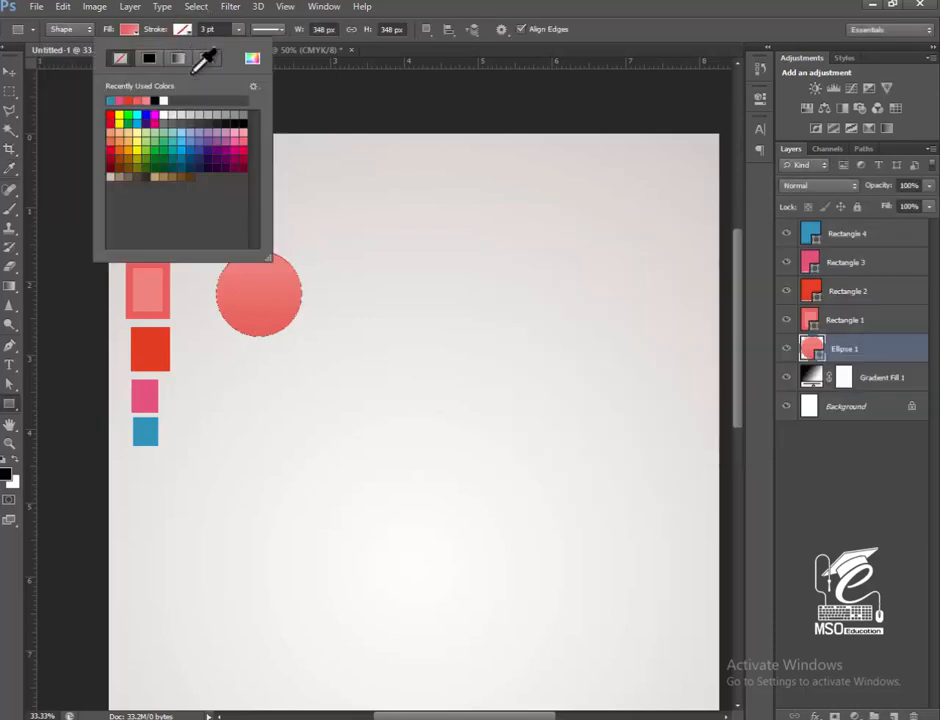
{"action": "left_click", "coordinate": [252, 58]}
{"action": "left_click", "coordinate": [153, 352]}
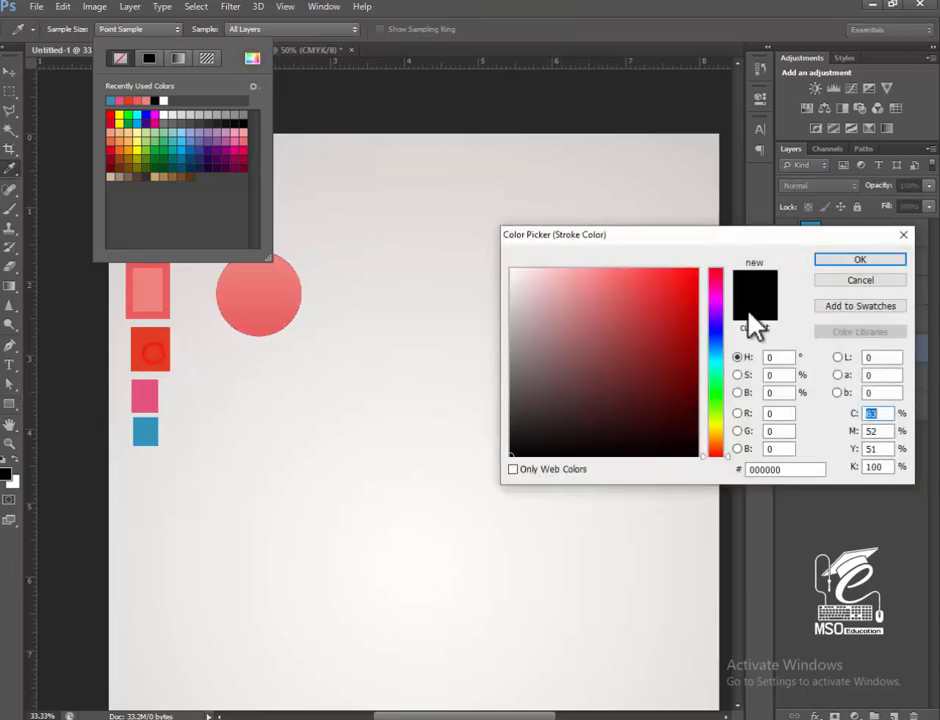
{"action": "left_click", "coordinate": [825, 257]}
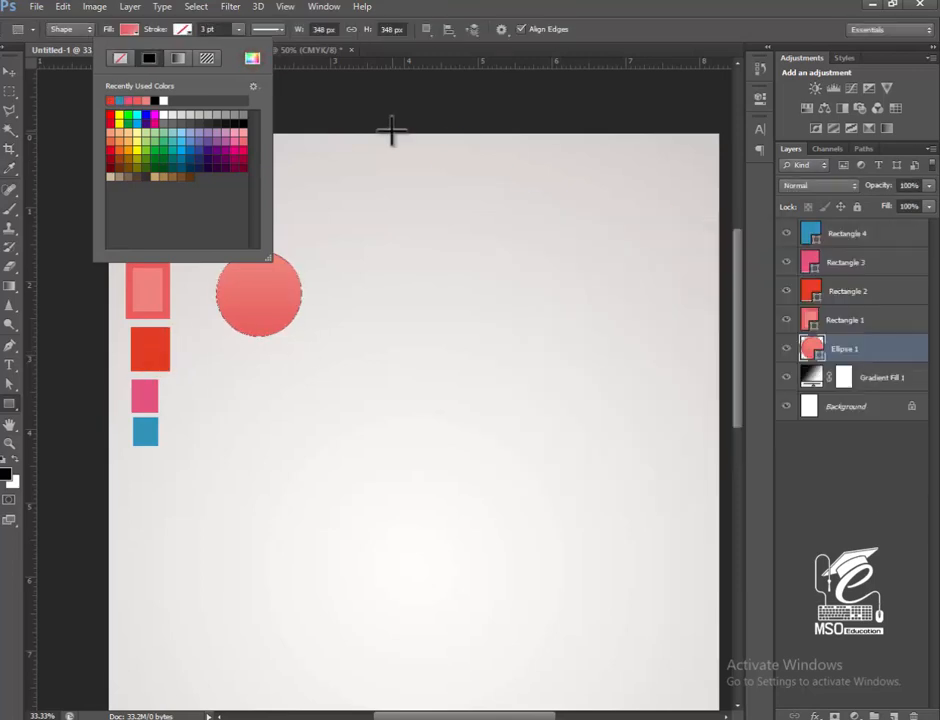
{"action": "left_click", "coordinate": [238, 29]}
{"action": "left_click_drag", "start_coordinate": [239, 45], "coordinate": [245, 46]}
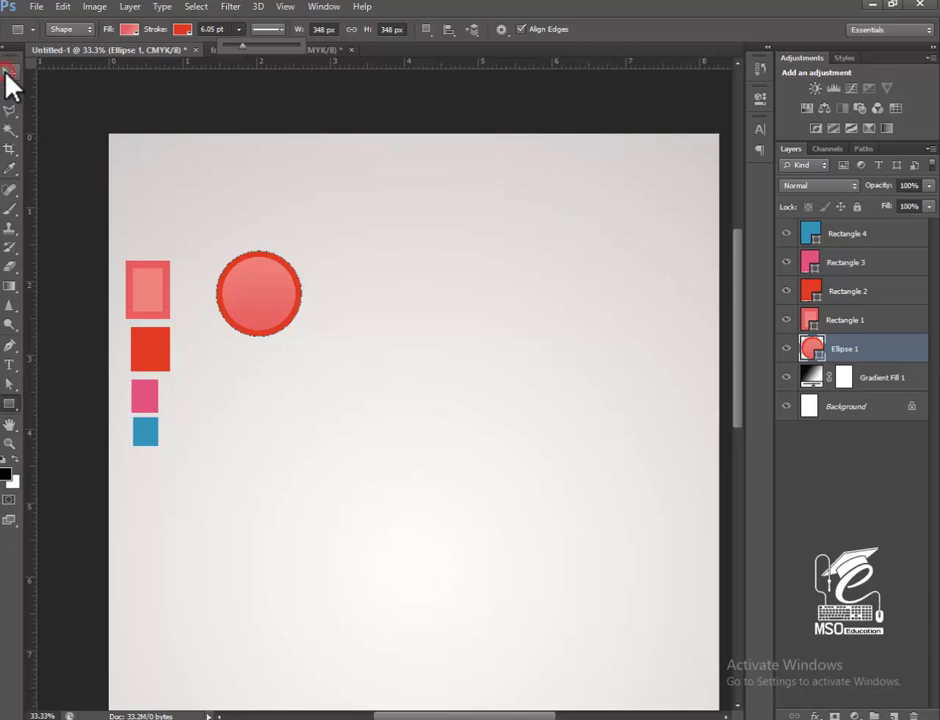
Duplicate the circle and scale the copy to about 85% so that it sits inside the original.
{"action": "left_click", "coordinate": [5, 72]}
{"action": "left_click", "coordinate": [9, 72]}
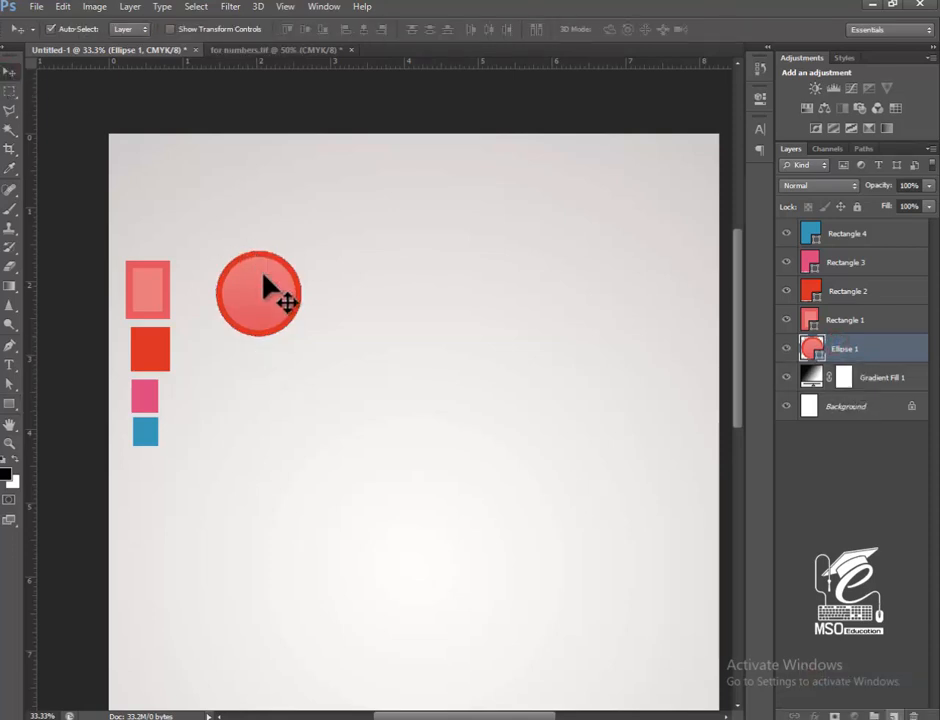
{"action": "key", "text": "ctrl+j"}
{"action": "key", "text": "ctrl+t"}
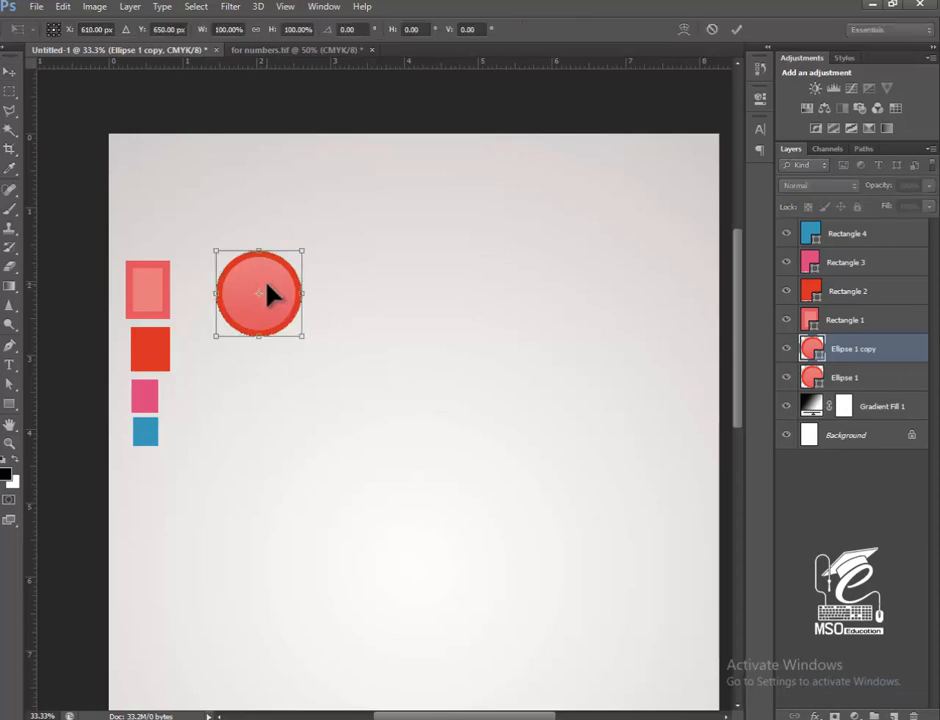
{"action": "left_click_drag", "start_coordinate": [305, 342], "coordinate": [275, 306]}
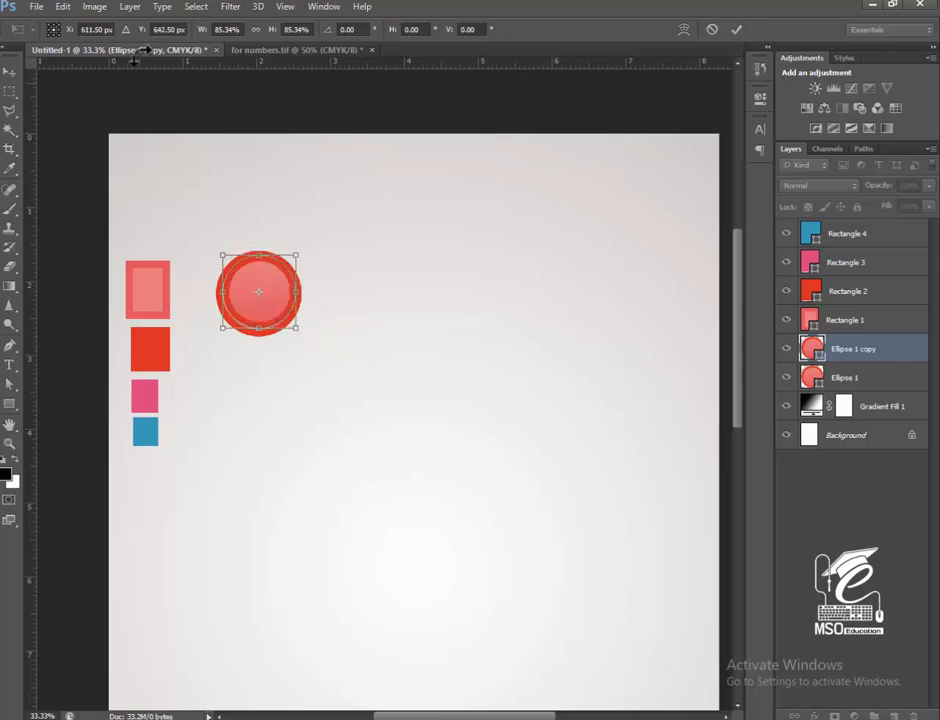
{"action": "key", "text": "Return"}
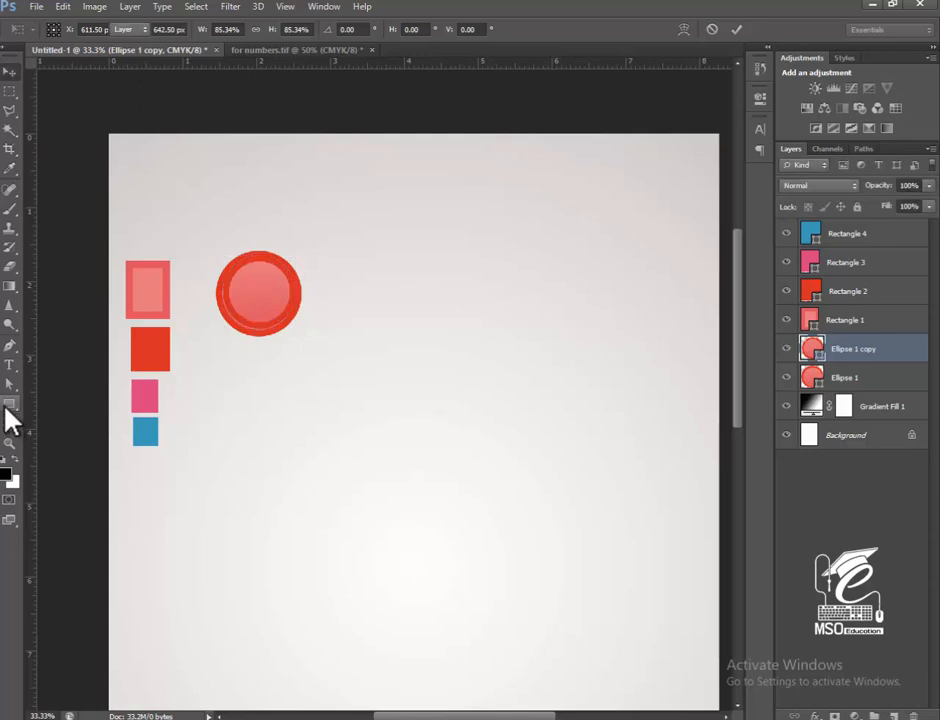
Remove the inner circle's stroke and replace its coral fill with the black-to-white gradient preset.
{"action": "left_click", "coordinate": [14, 400]}
{"action": "left_click", "coordinate": [183, 29]}
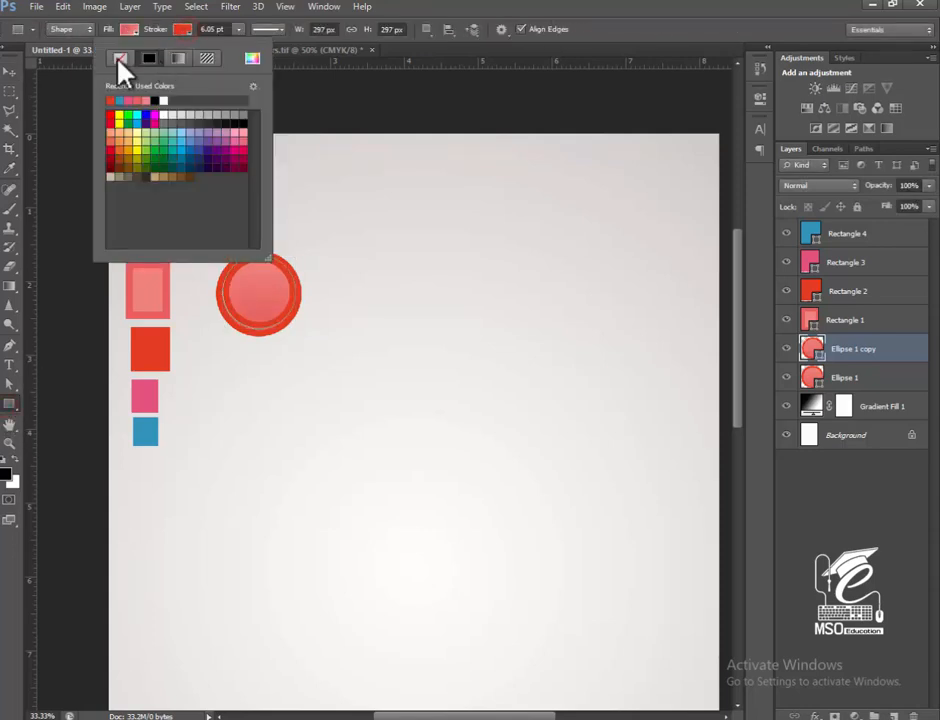
{"action": "left_click", "coordinate": [118, 58]}
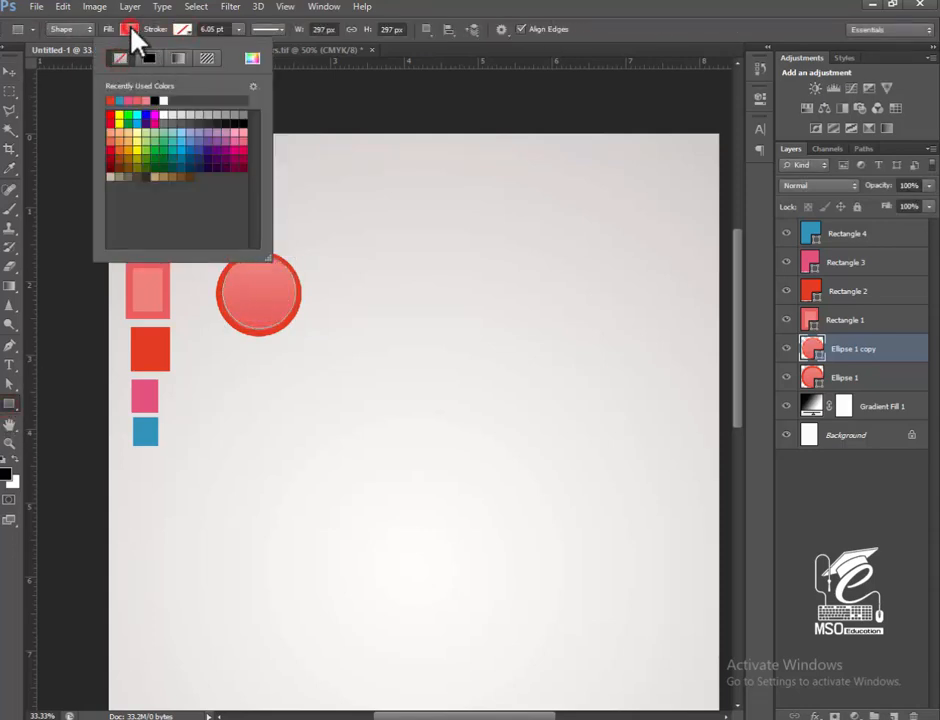
{"action": "key", "text": "Return"}
{"action": "left_click", "coordinate": [128, 29]}
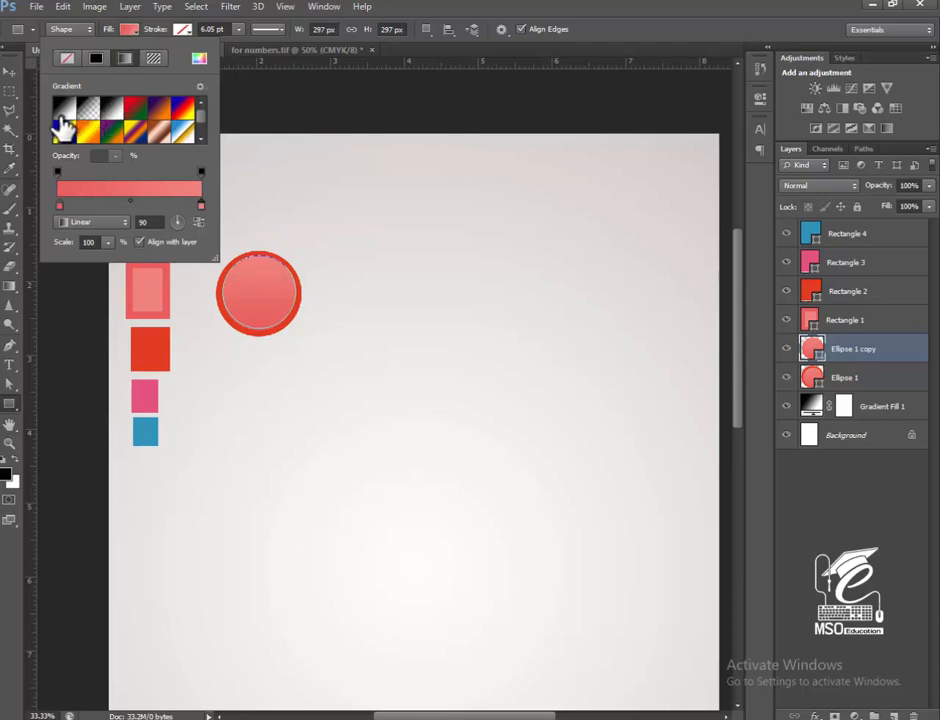
{"action": "left_click", "coordinate": [64, 112]}
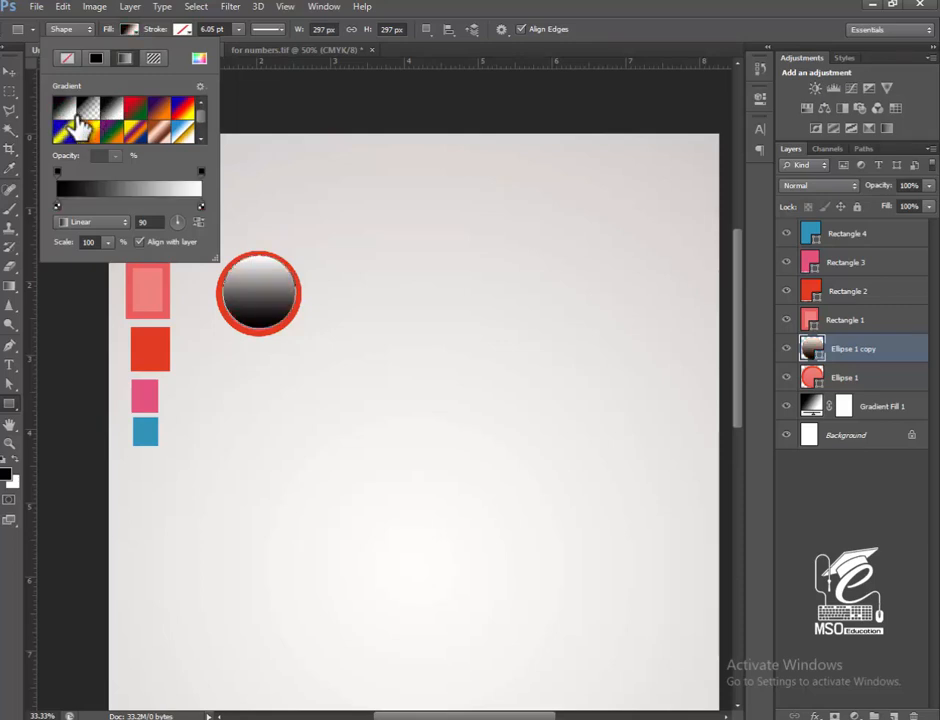
Make the inner circle's gradient fill radial, reverse its colours and scale it to 525%.
{"action": "left_click", "coordinate": [87, 224]}
{"action": "left_click", "coordinate": [90, 249]}
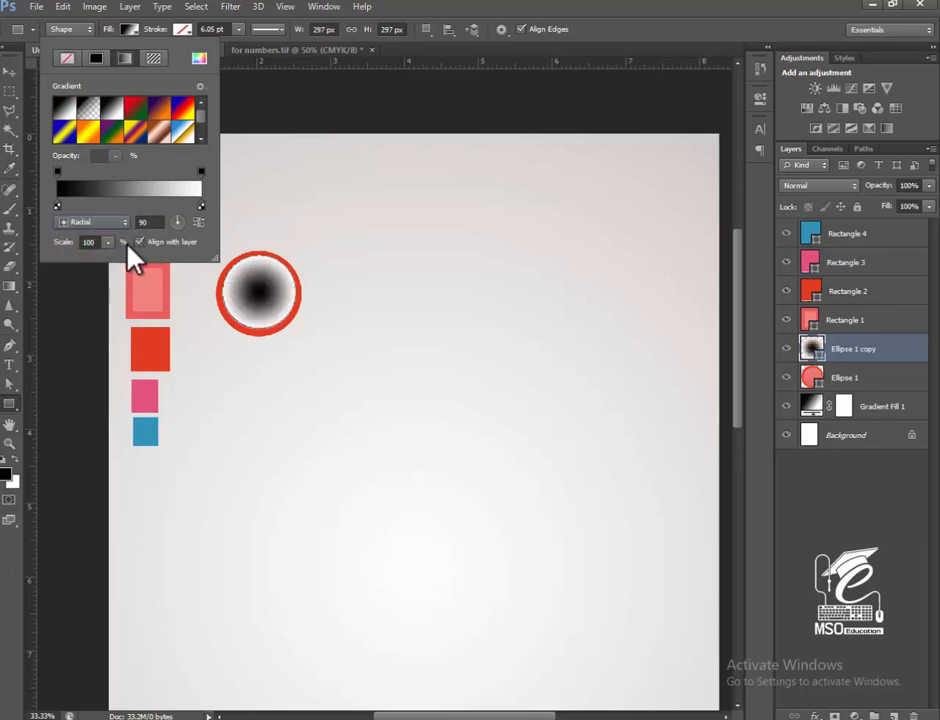
{"action": "left_click", "coordinate": [197, 222]}
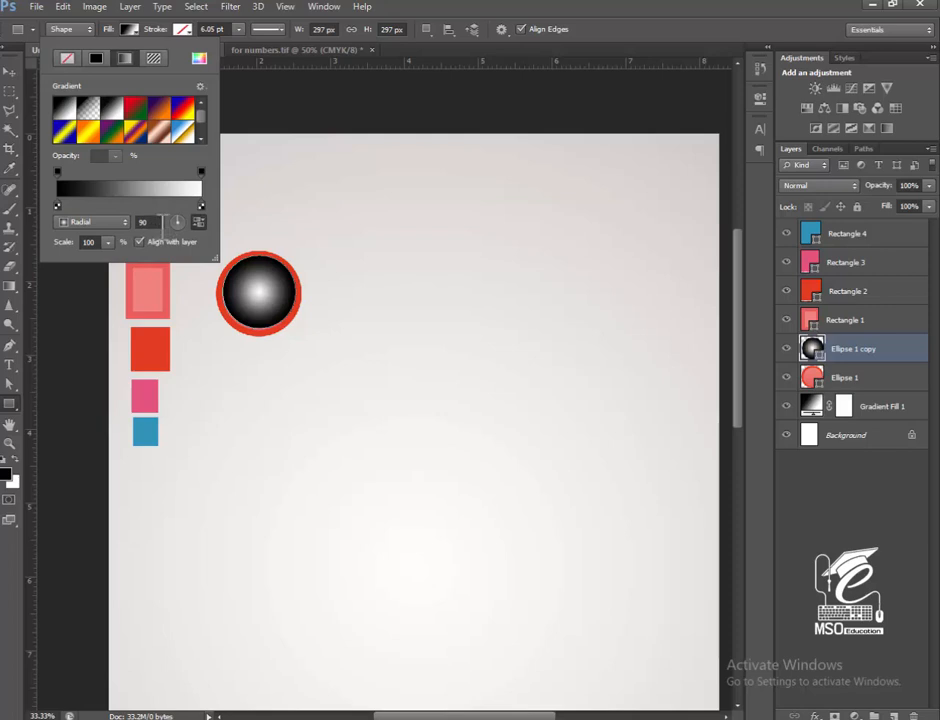
{"action": "left_click", "coordinate": [108, 243]}
{"action": "left_click_drag", "start_coordinate": [113, 262], "coordinate": [139, 262]}
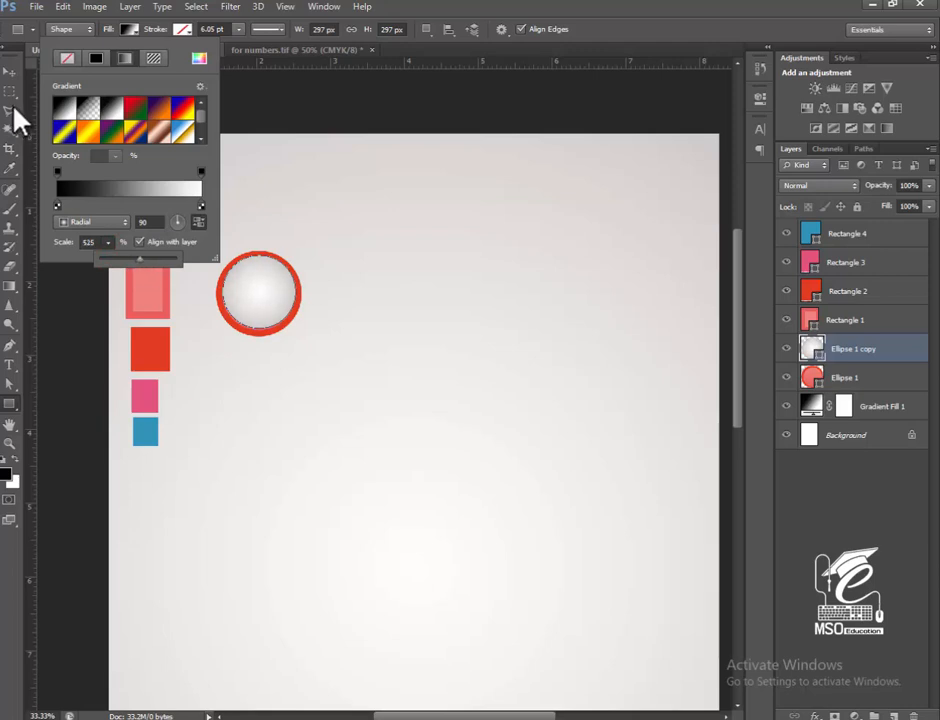
Scale the inner gradient circle down to about 90%, keeping it centred inside the coral circle.
{"action": "left_click", "coordinate": [10, 70]}
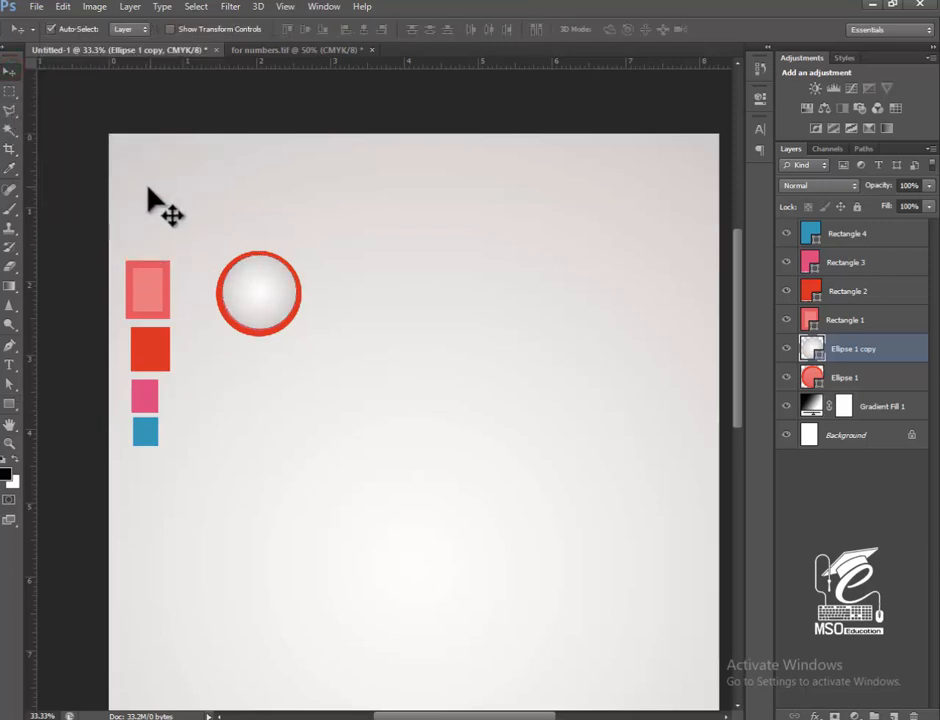
{"action": "key", "text": "ctrl+plus"}
{"action": "key", "text": "ctrl+plus"}
{"action": "left_click_drag", "start_coordinate": [166, 185], "coordinate": [237, 246]}
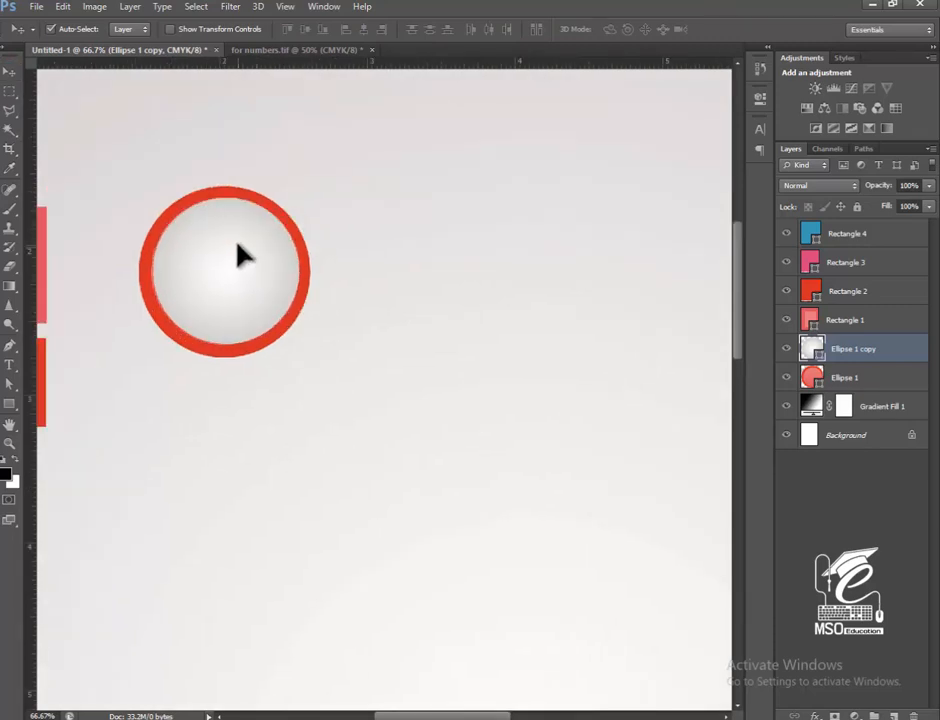
{"action": "key", "text": "ctrl+t"}
{"action": "left_click_drag", "start_coordinate": [296, 193], "coordinate": [291, 197]}
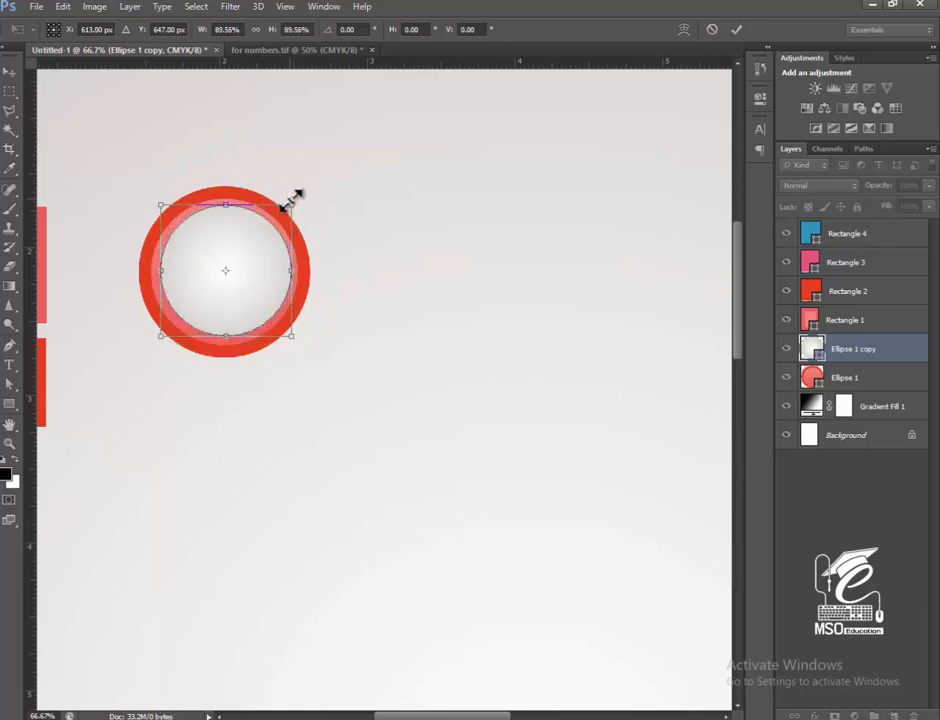
{"action": "key", "text": "Return"}
Reduce the outer circle's orange-red stroke width to 4 pt.
{"action": "left_click", "coordinate": [304, 237]}
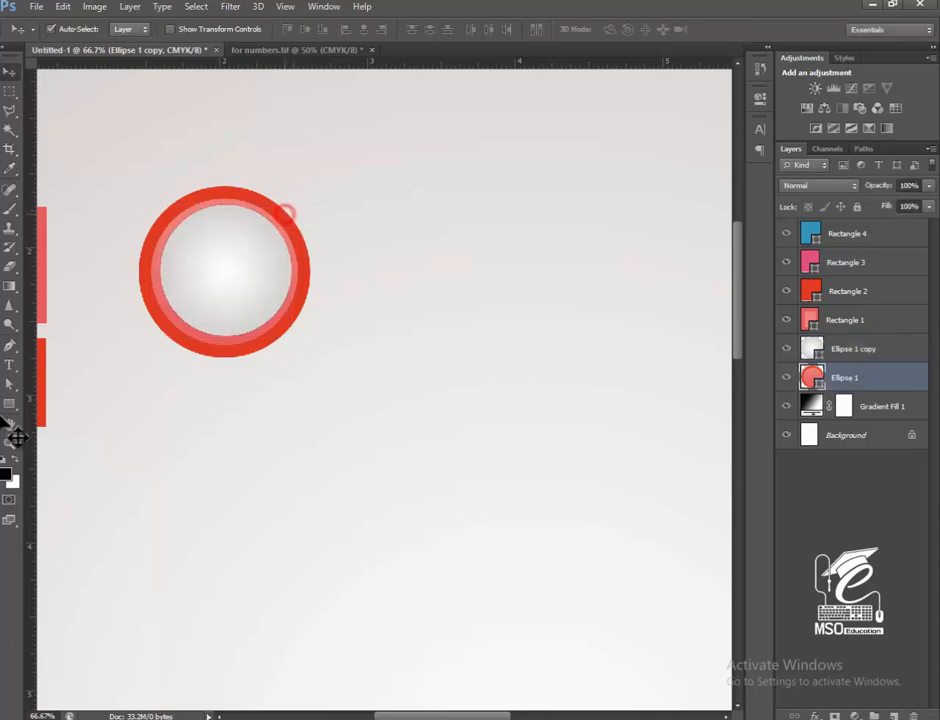
{"action": "left_click", "coordinate": [9, 405]}
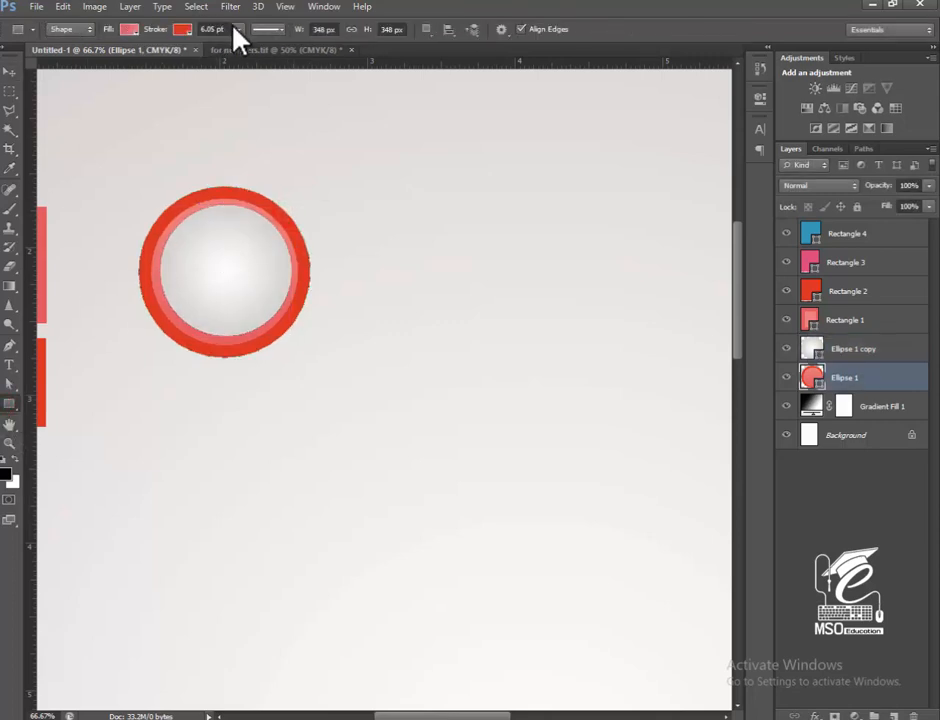
{"action": "left_click", "coordinate": [236, 29]}
{"action": "left_click_drag", "start_coordinate": [237, 46], "coordinate": [232, 46]}
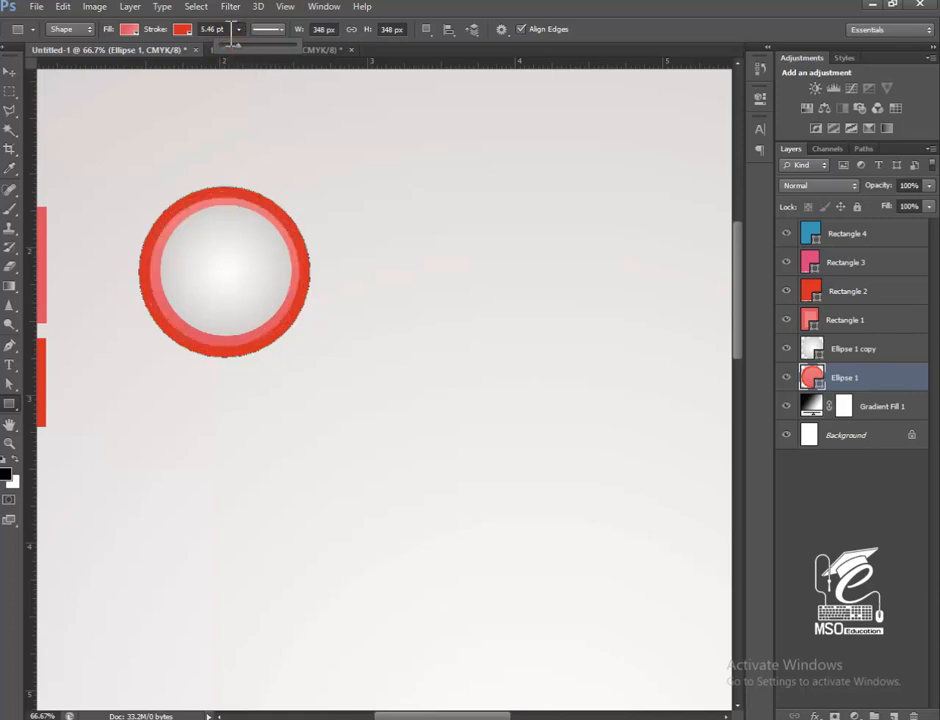
{"action": "left_click", "coordinate": [229, 30]}
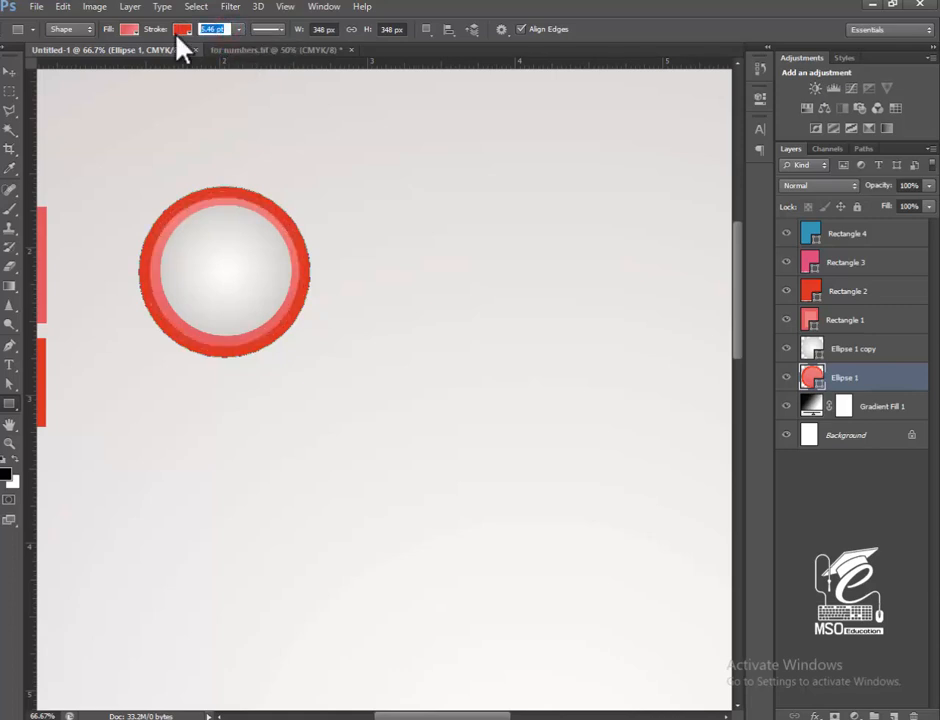
{"action": "type", "text": "4"}
{"action": "key", "text": "Return"}
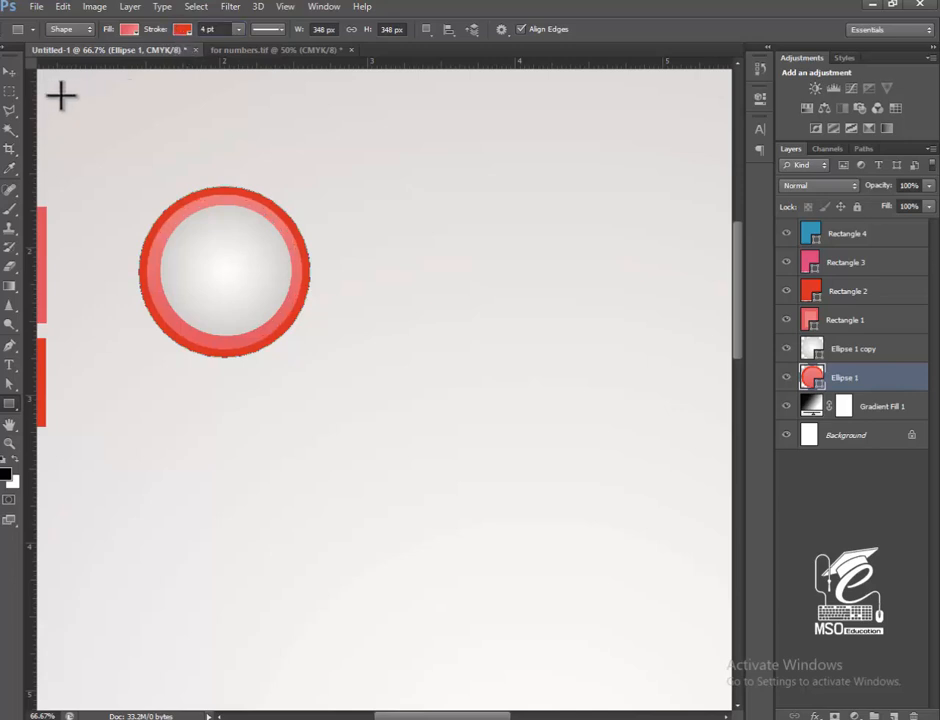
Enlarge the inner gradient circle to about 106% to leave a thinner coral ring around it.
{"action": "left_click", "coordinate": [10, 72]}
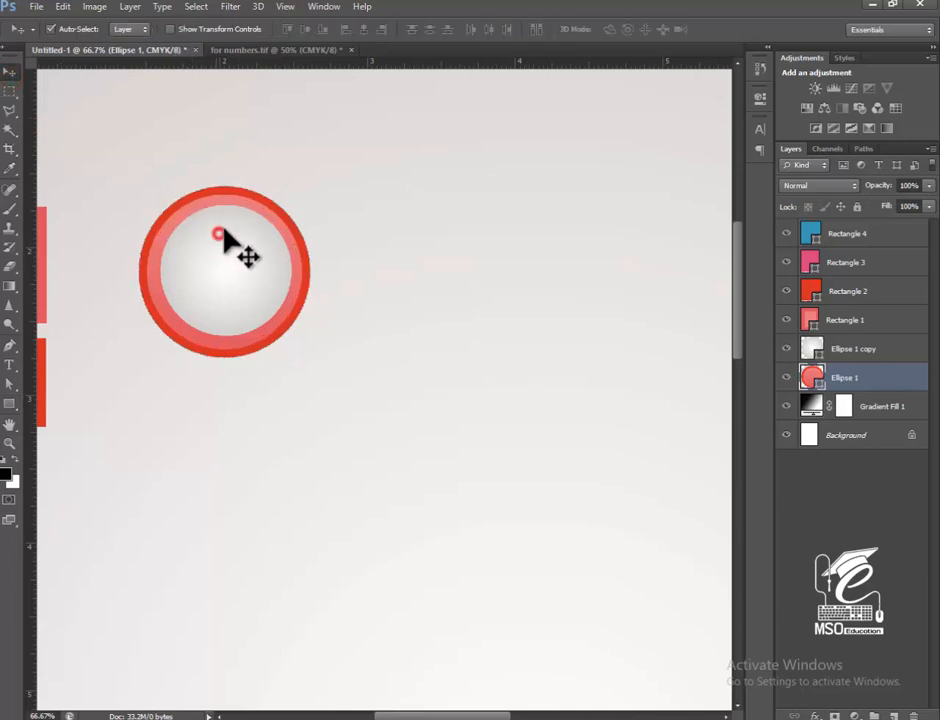
{"action": "key", "text": "ctrl+j"}
{"action": "key", "text": "ctrl+t"}
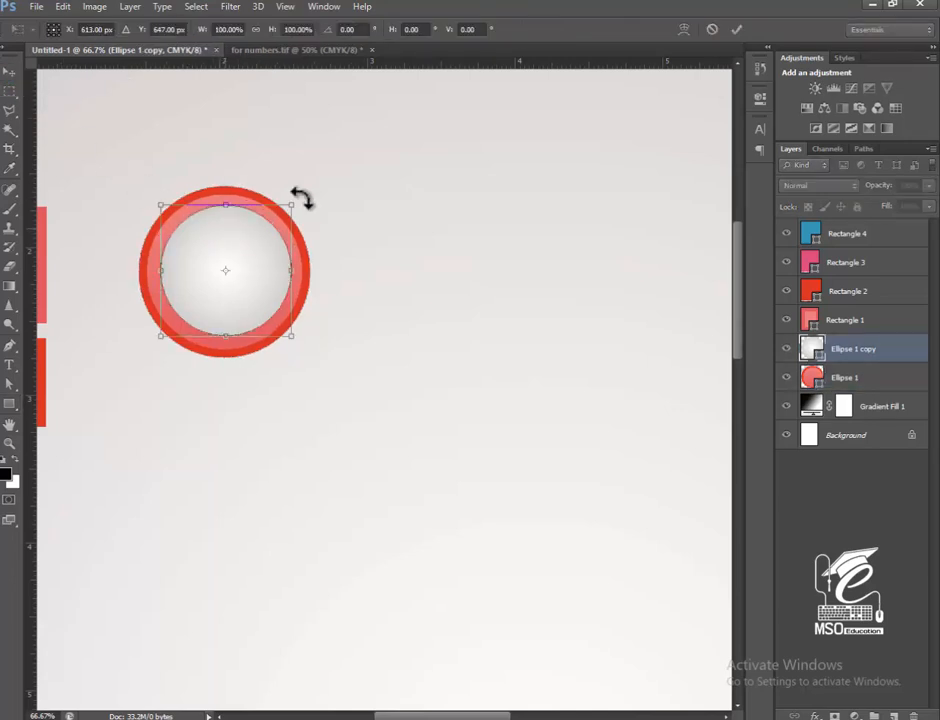
{"action": "left_click_drag", "start_coordinate": [293, 202], "coordinate": [299, 193]}
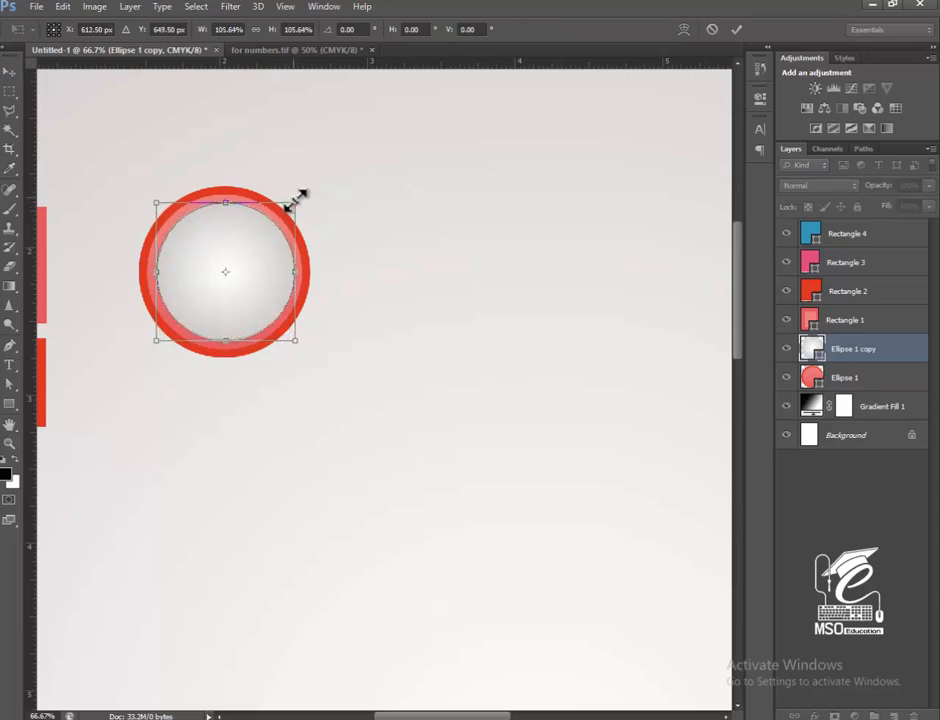
{"action": "key", "text": "Return"}
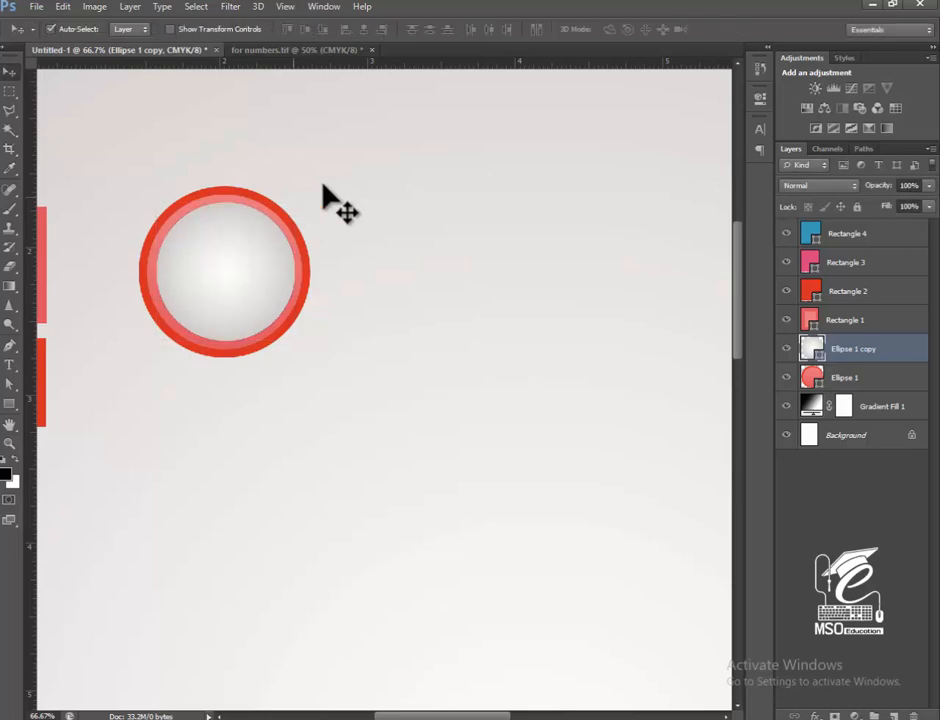
Select both the inner and outer circles and align their horizontal and vertical centres.
{"action": "left_click", "coordinate": [267, 218]}
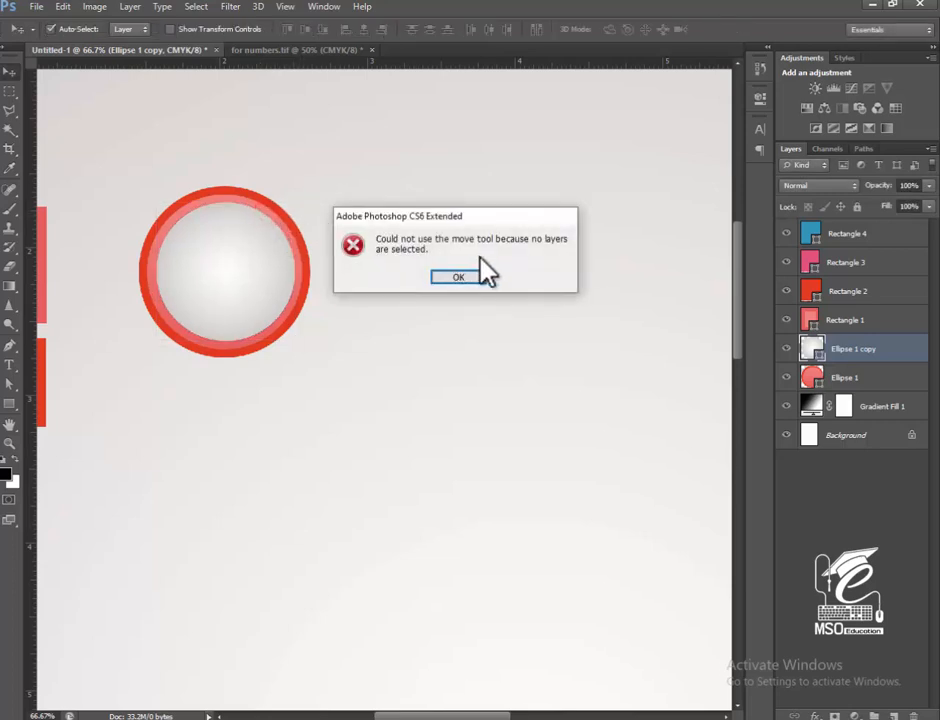
{"action": "left_click", "coordinate": [458, 276]}
{"action": "left_click", "coordinate": [281, 271]}
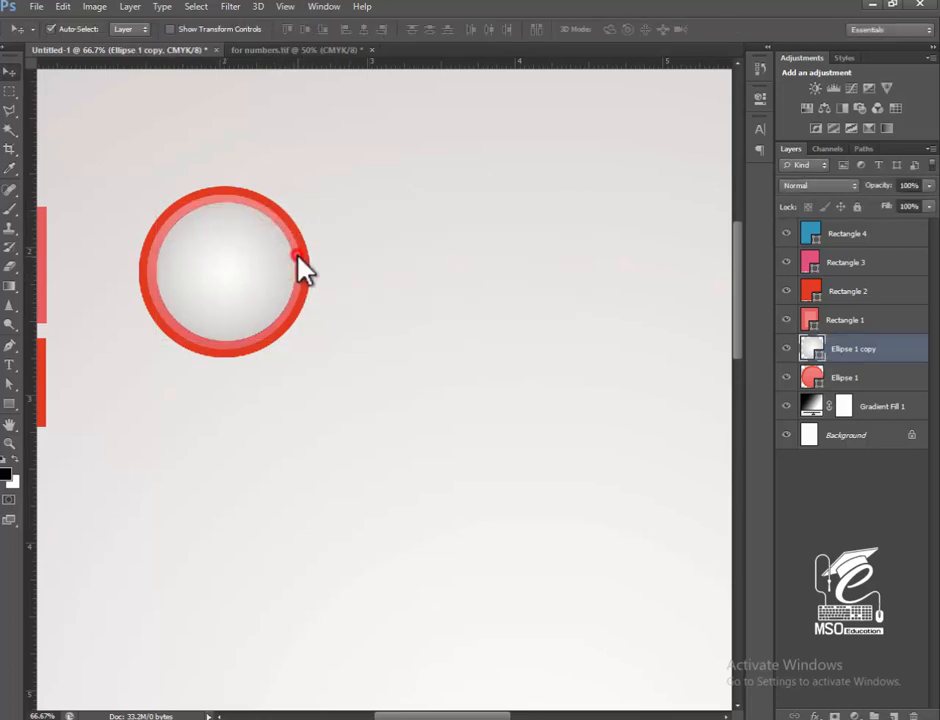
{"action": "left_click", "coordinate": [302, 262]}
{"action": "left_click", "coordinate": [458, 276]}
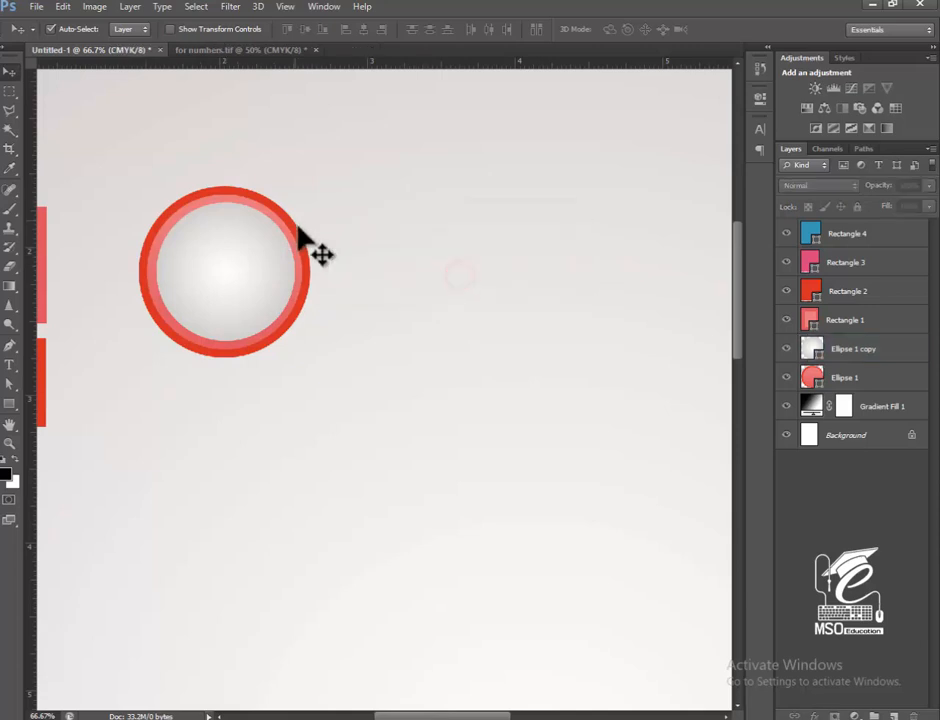
{"action": "left_click", "coordinate": [298, 227]}
{"action": "left_click", "coordinate": [258, 256]}
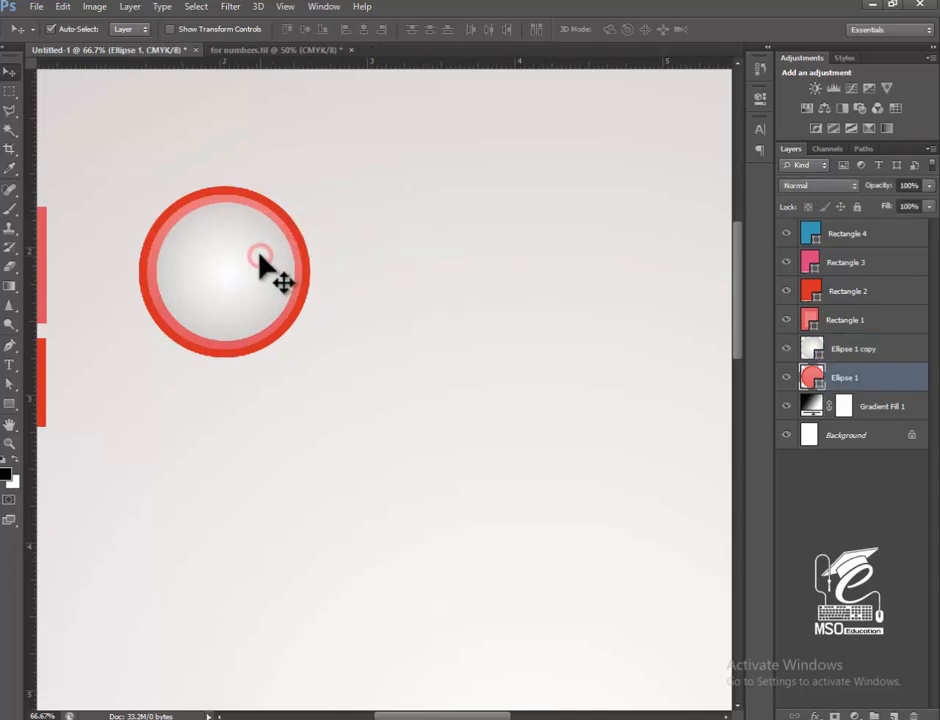
{"action": "left_click", "coordinate": [262, 258], "text": "shift"}
{"action": "left_click", "coordinate": [362, 29]}
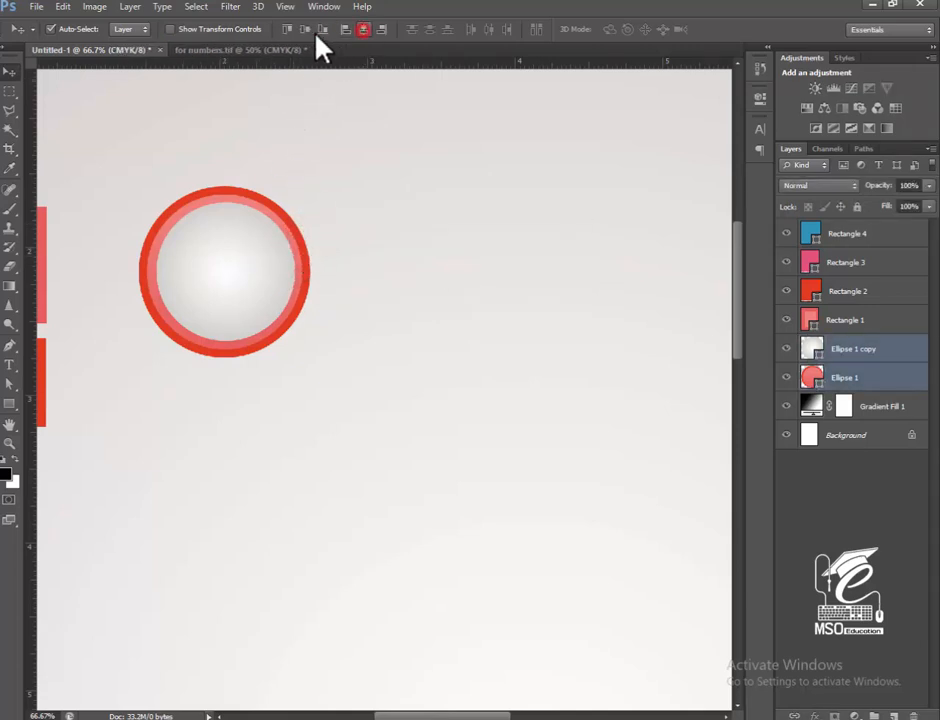
{"action": "left_click", "coordinate": [306, 29]}
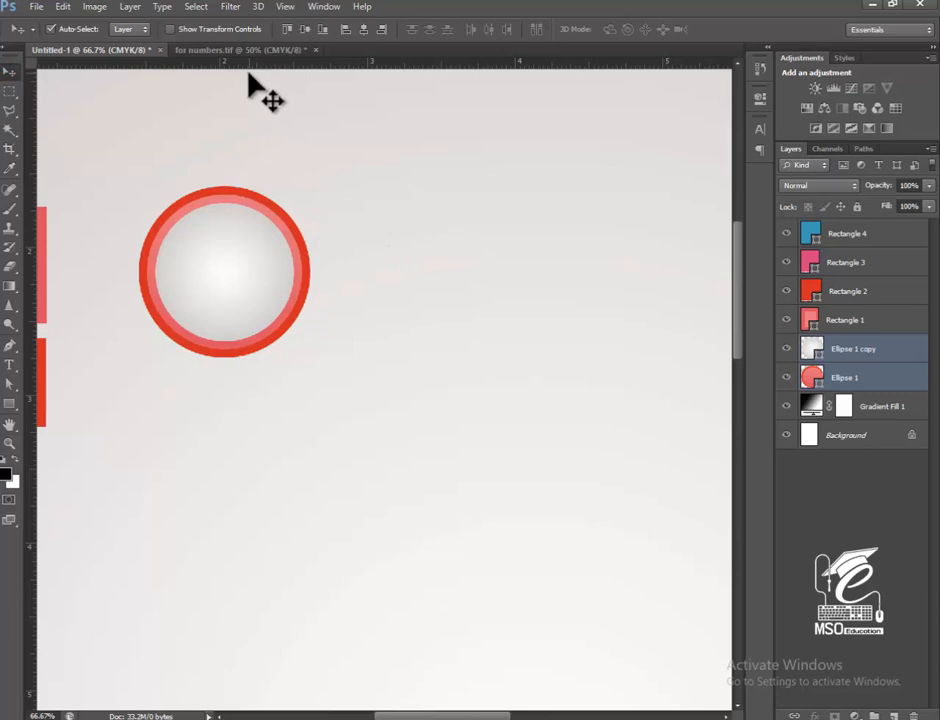
Place horizontal guides just above and below the badge and a vertical guide at the inner circle's right edge.
{"action": "left_click_drag", "start_coordinate": [259, 63], "coordinate": [280, 362]}
{"action": "left_click_drag", "start_coordinate": [518, 298], "coordinate": [493, 302]}
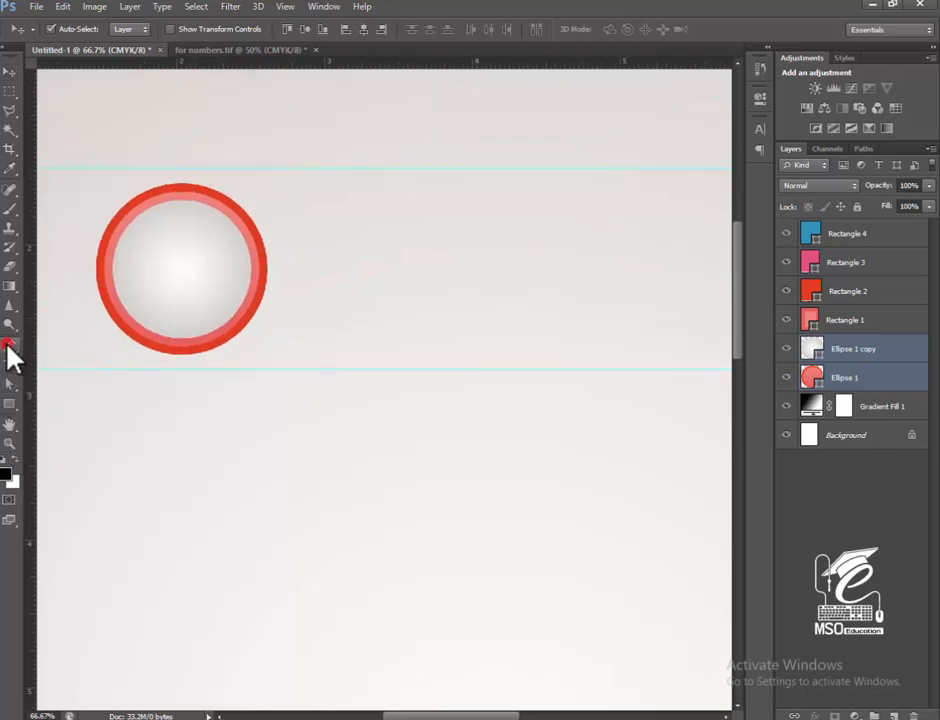
{"action": "left_click", "coordinate": [10, 346]}
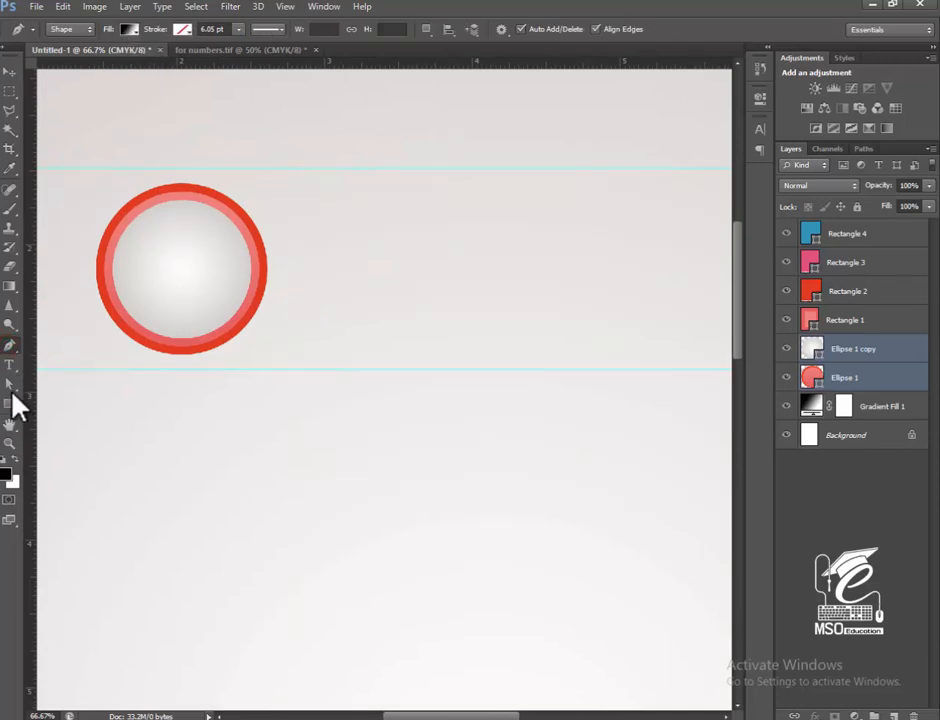
{"action": "left_click", "coordinate": [129, 31]}
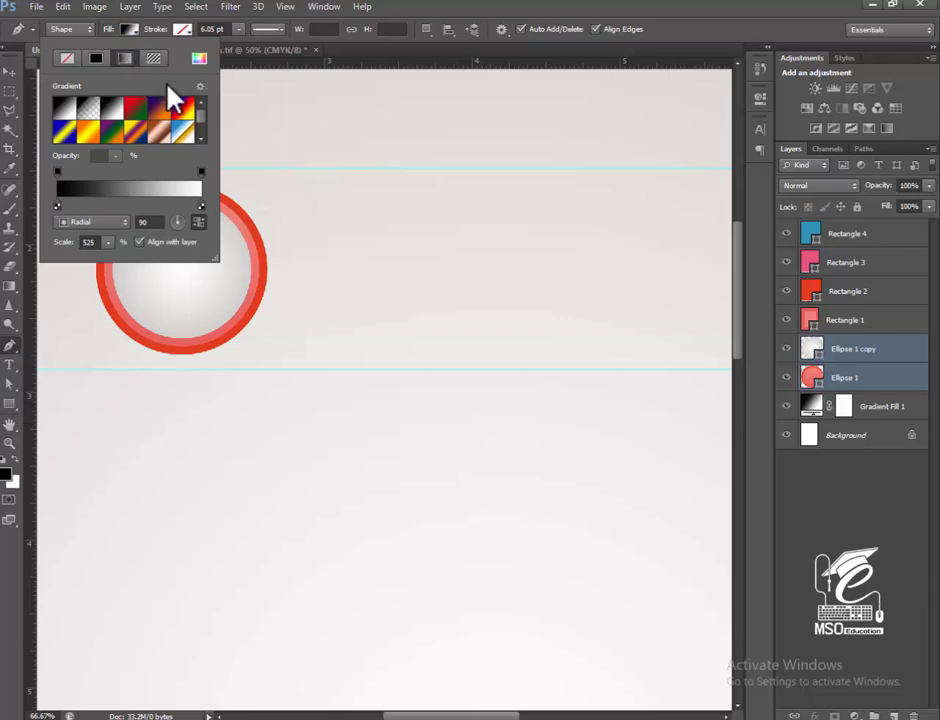
{"action": "left_click", "coordinate": [131, 30]}
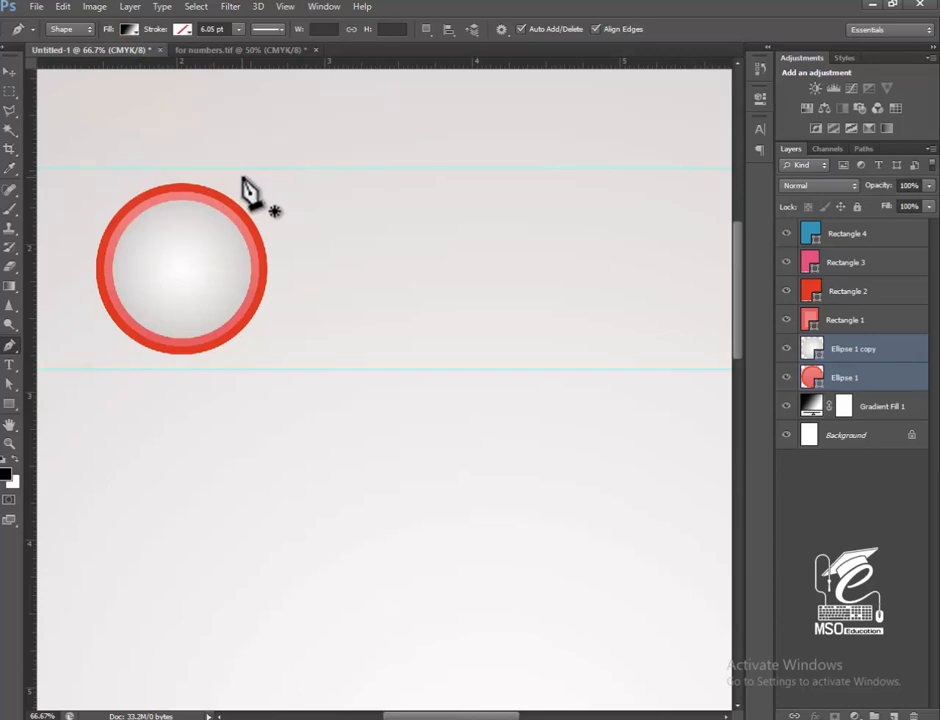
{"action": "left_click_drag", "start_coordinate": [32, 279], "coordinate": [250, 274]}
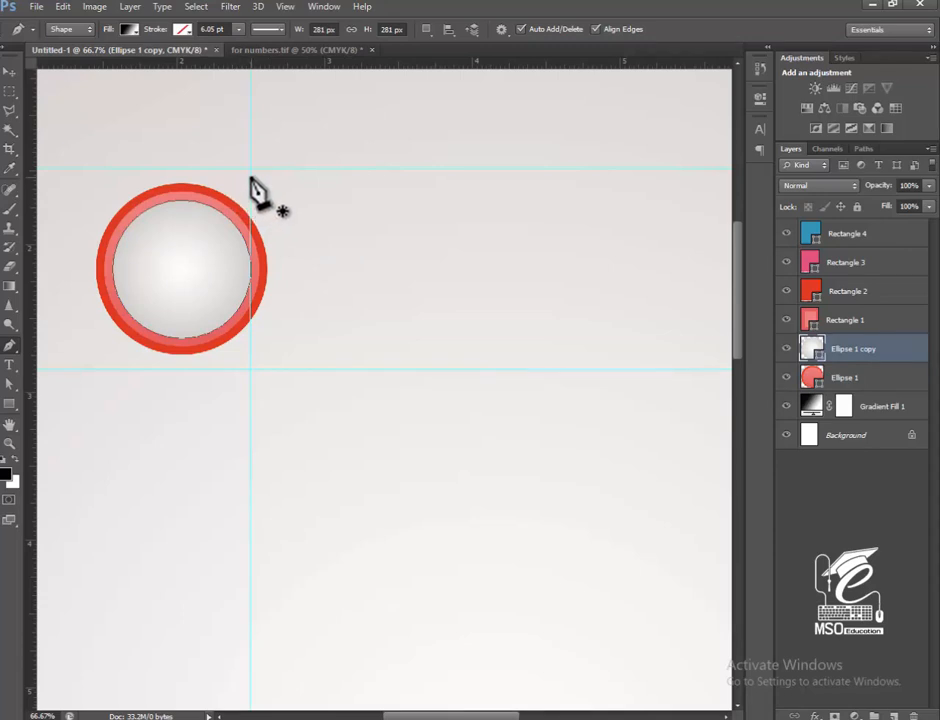
Start a Pen tool shape with a short vertical edge, curve it around the badge's right side, and add a short vertical edge below.
{"action": "left_click", "coordinate": [249, 177]}
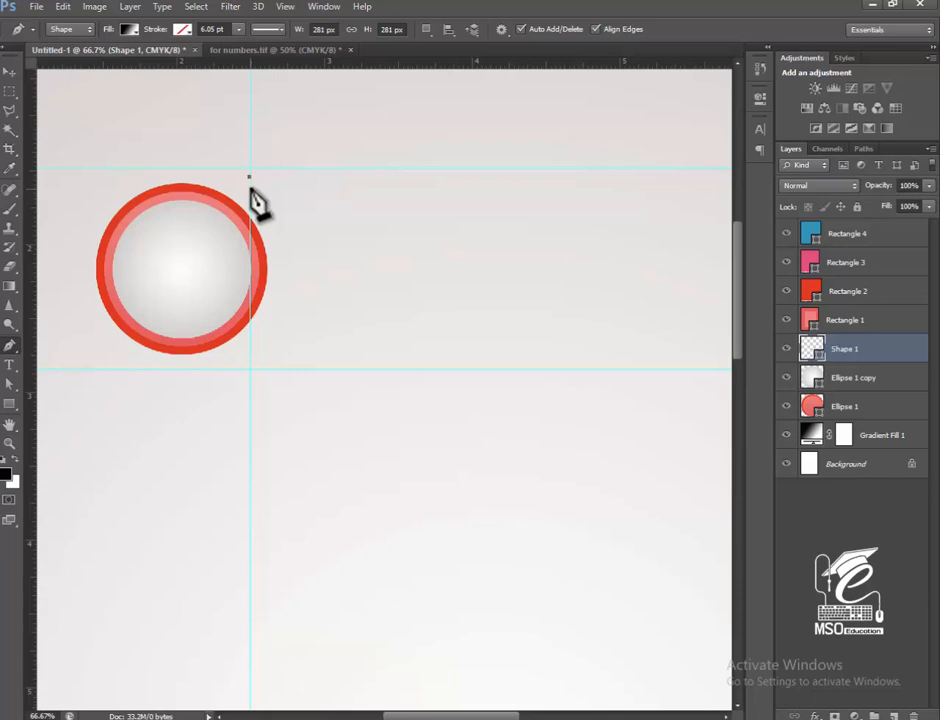
{"action": "left_click", "coordinate": [251, 347]}
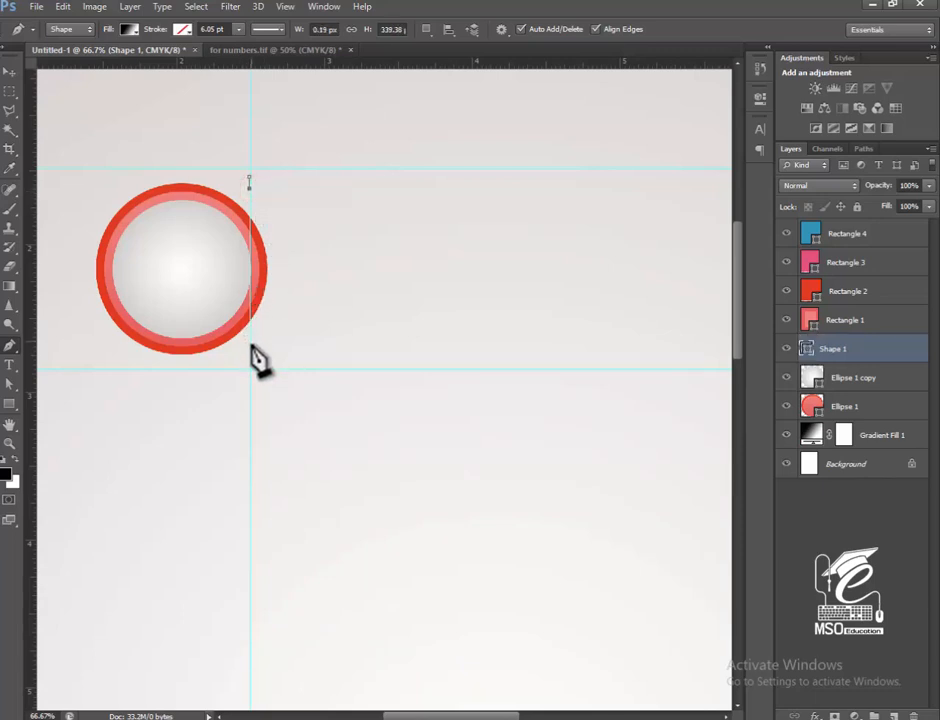
{"action": "left_click_drag", "start_coordinate": [245, 350], "coordinate": [160, 345]}
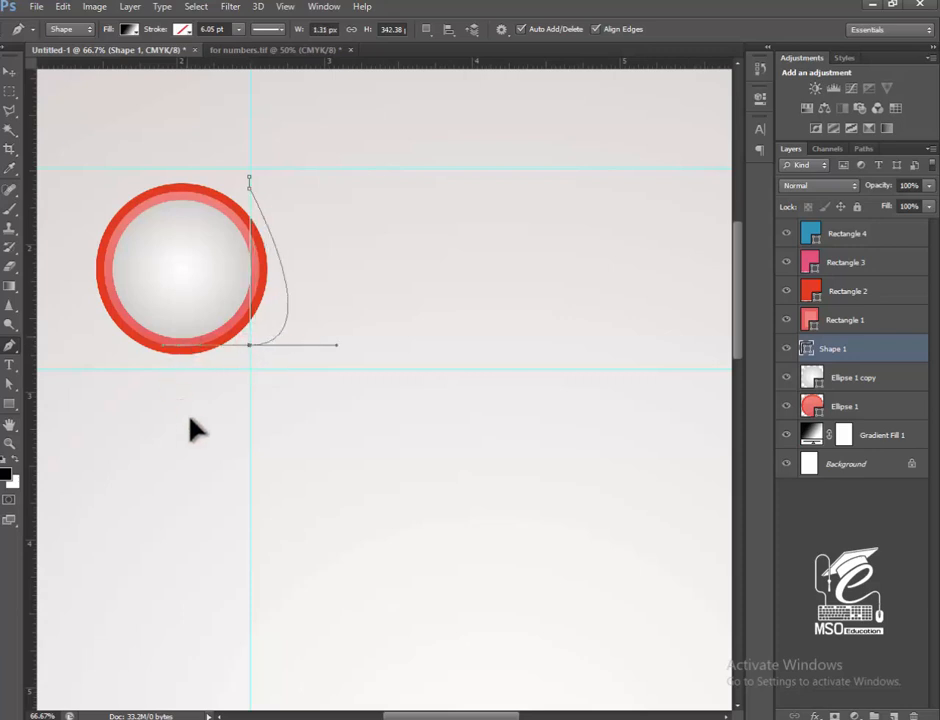
{"action": "left_click_drag", "start_coordinate": [190, 420], "coordinate": [170, 420]}
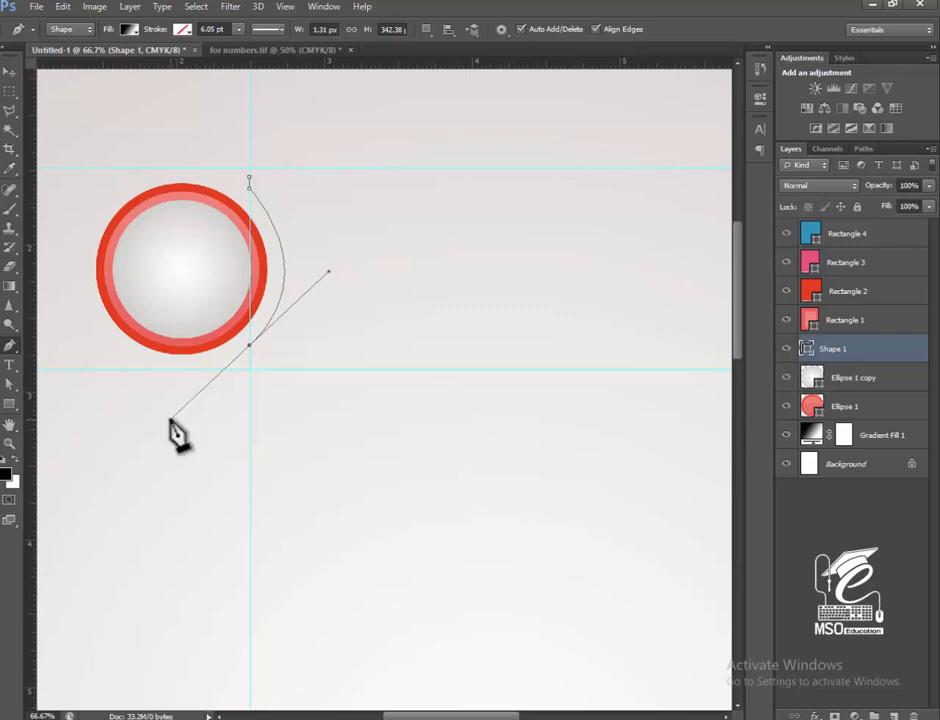
{"action": "left_click", "coordinate": [249, 347], "text": "alt"}
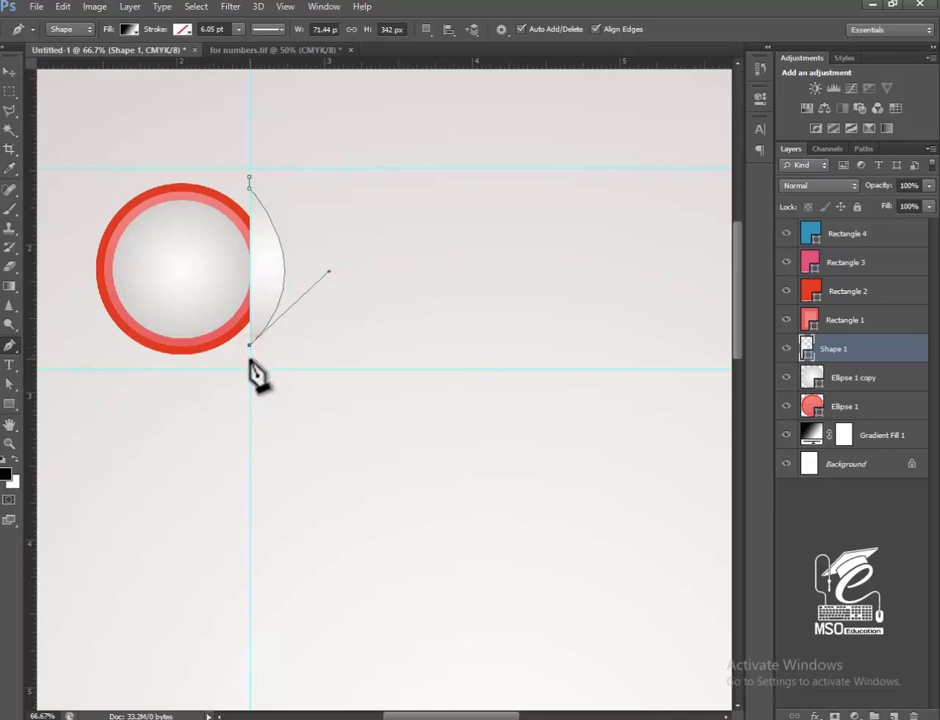
{"action": "left_click", "coordinate": [250, 360], "text": "alt"}
Extend the shape's lower edge horizontally to about 1460 px wide and start a small rounded corner at its right end.
{"action": "key", "text": "space"}
{"action": "left_click_drag", "start_coordinate": [504, 396], "coordinate": [220, 400]}
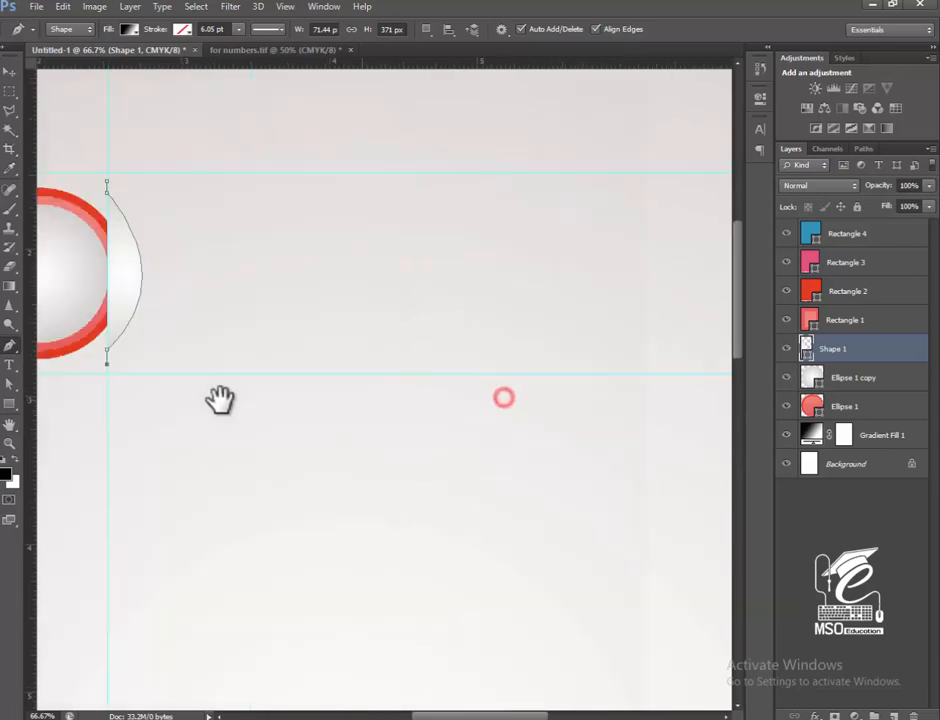
{"action": "key", "text": "ctrl+minus"}
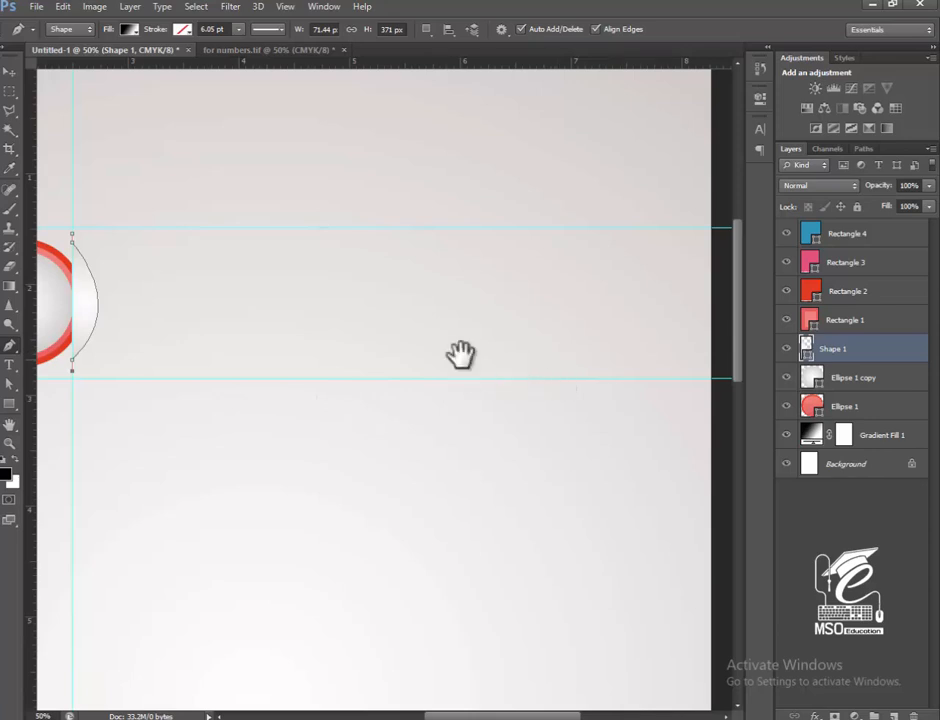
{"action": "left_click_drag", "start_coordinate": [280, 345], "coordinate": [346, 325]}
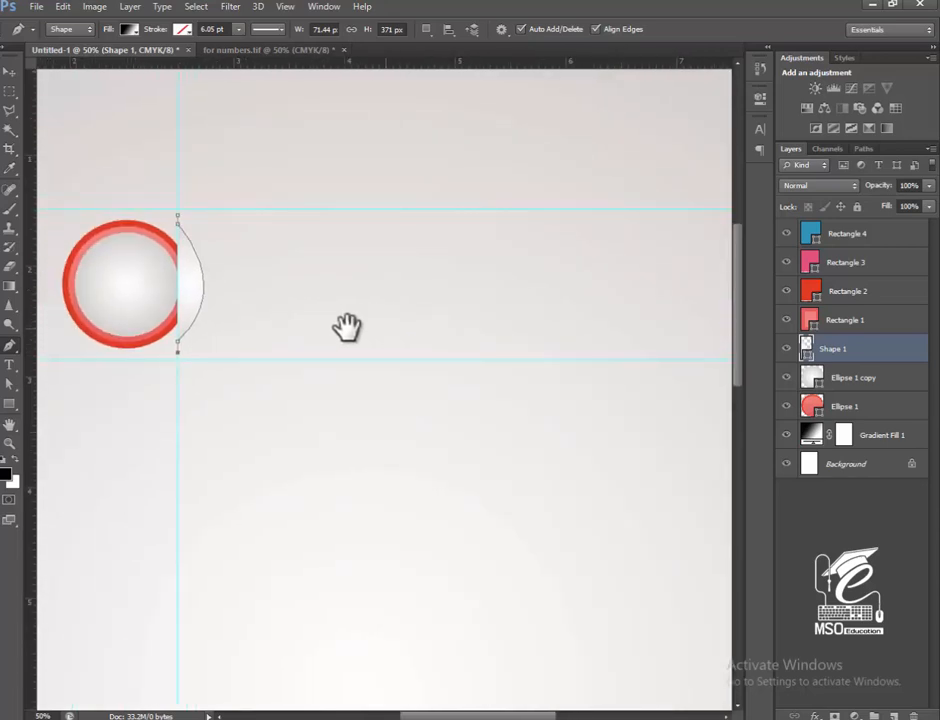
{"action": "left_click_drag", "start_coordinate": [533, 336], "coordinate": [556, 340]}
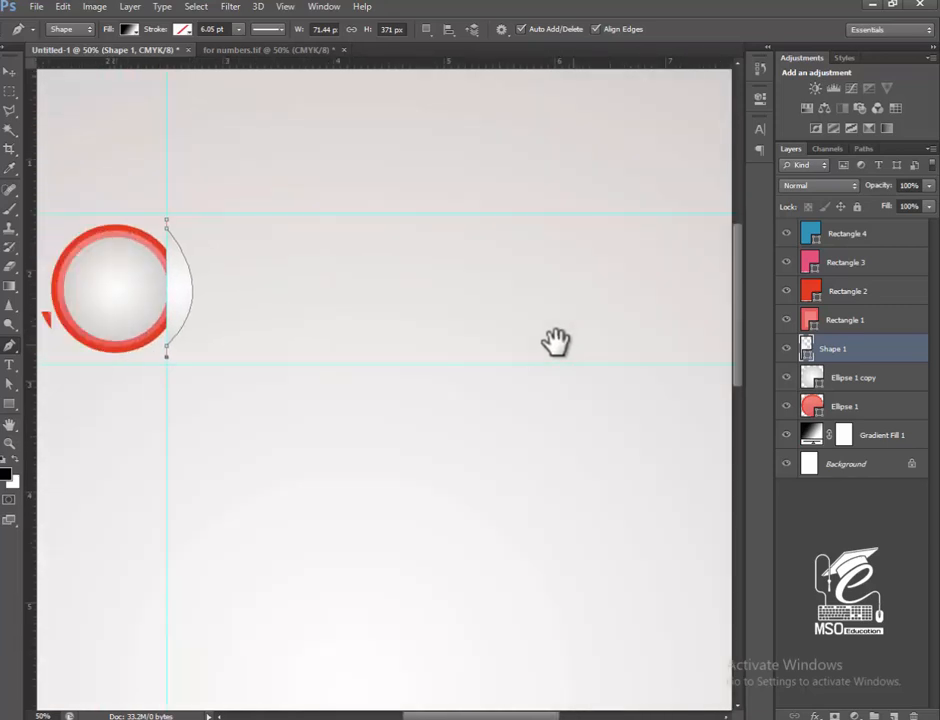
{"action": "left_click_drag", "start_coordinate": [384, 317], "coordinate": [456, 325]}
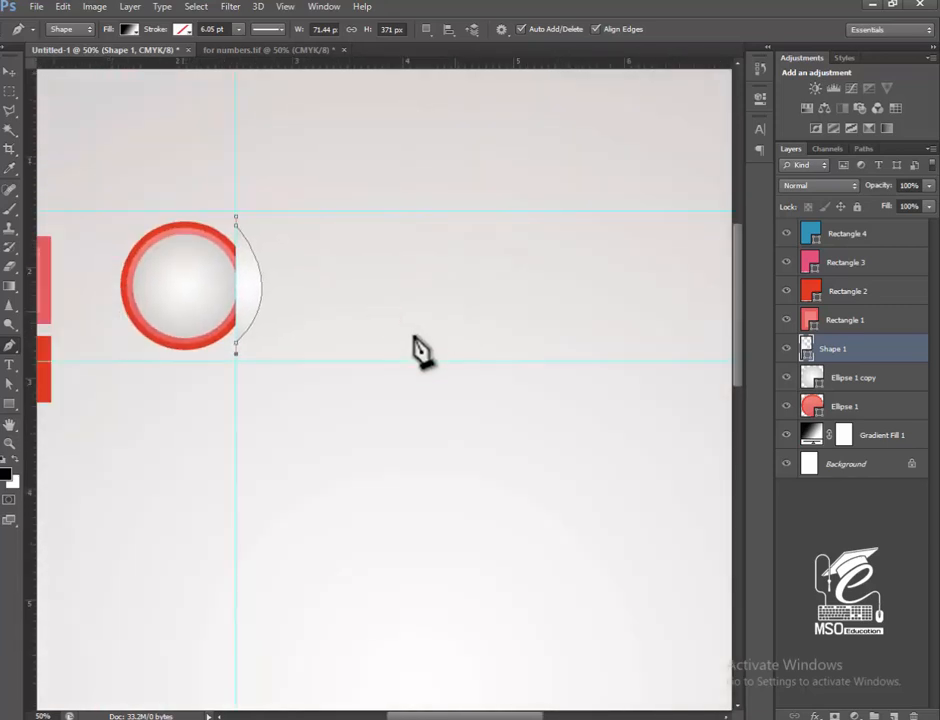
{"action": "left_click_drag", "start_coordinate": [563, 320], "coordinate": [422, 330]}
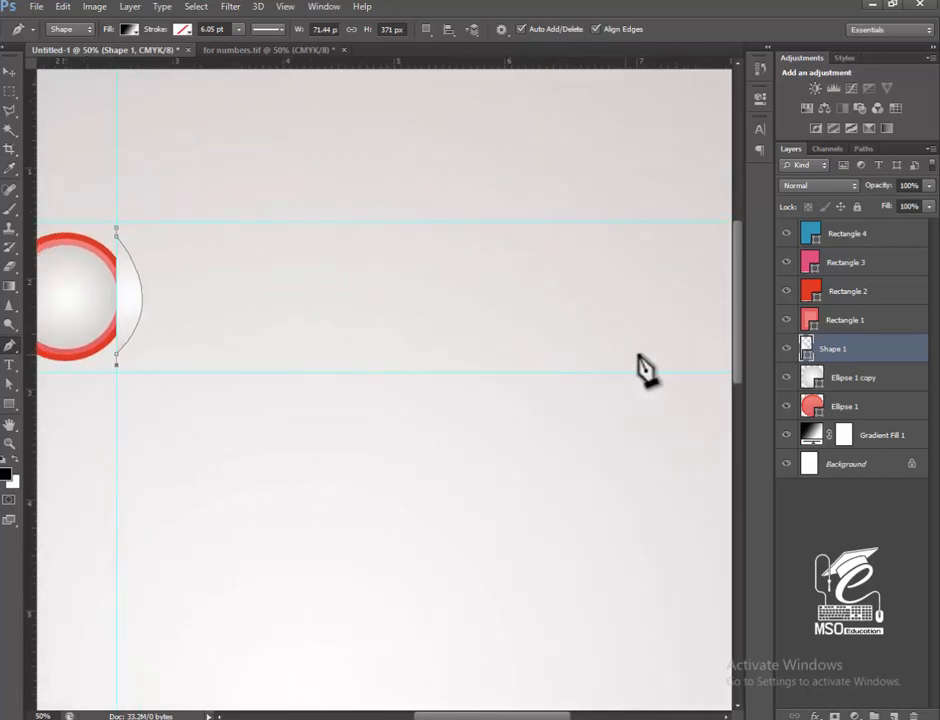
{"action": "left_click", "coordinate": [651, 361]}
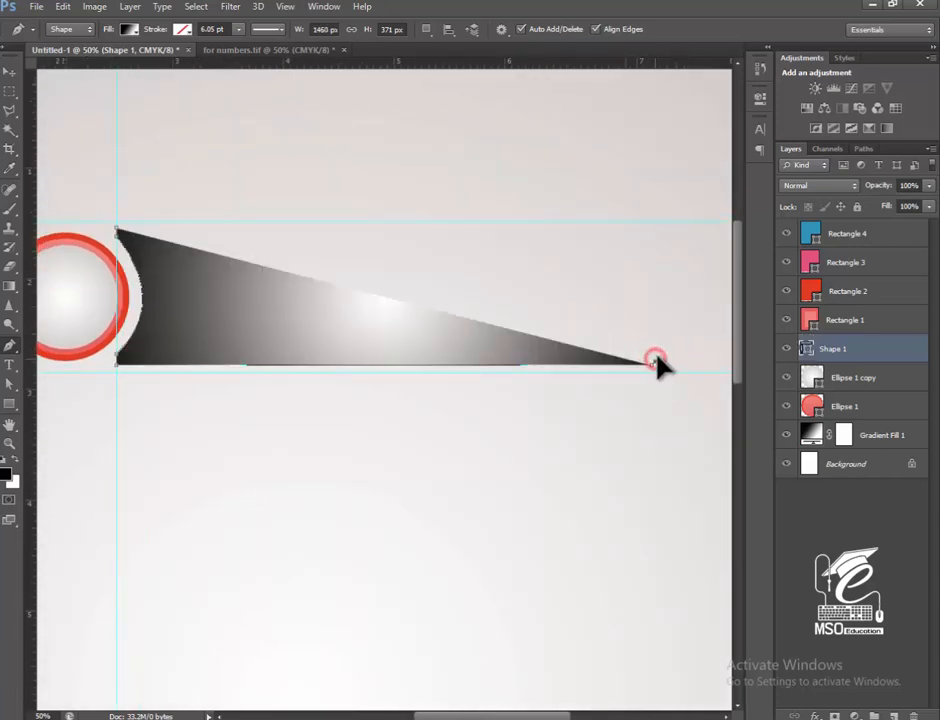
{"action": "left_click_drag", "start_coordinate": [656, 357], "coordinate": [294, 359]}
Draw the slanted edge from the lower right corner up to a slightly rounded arrow tip, about 1590 px from the shape's left edge.
{"action": "key", "text": "ctrl+plus"}
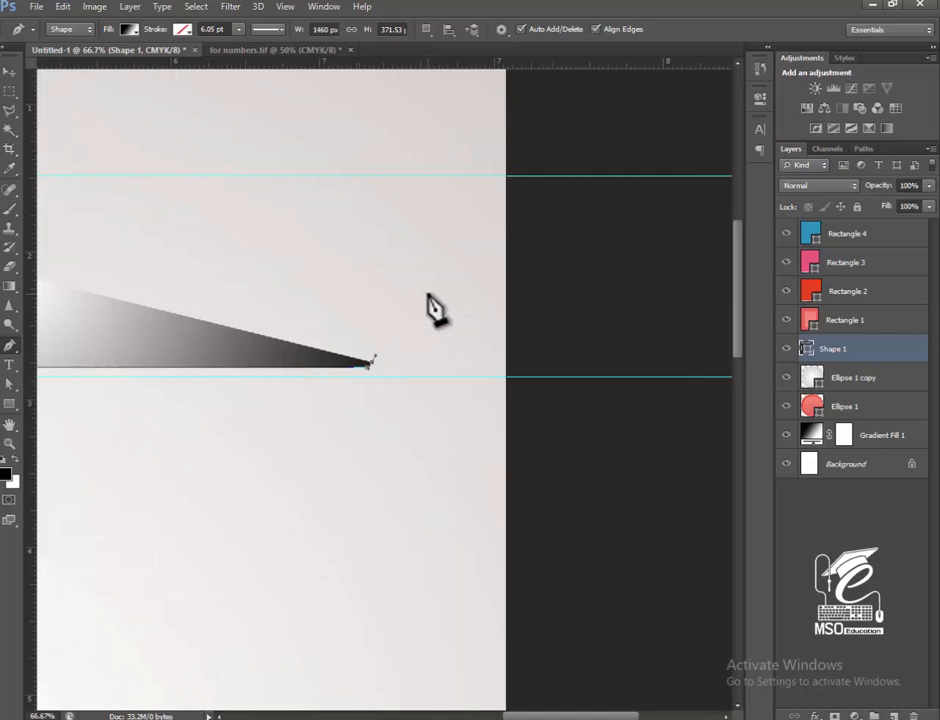
{"action": "left_click", "coordinate": [431, 296]}
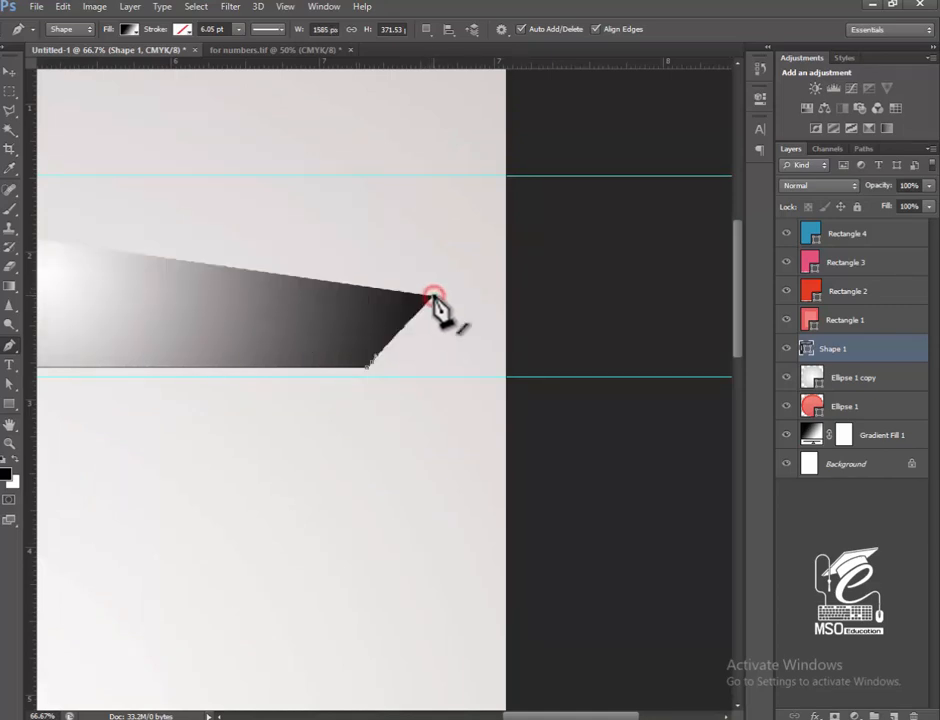
{"action": "left_click_drag", "start_coordinate": [432, 287], "coordinate": [425, 280]}
{"action": "left_click", "coordinate": [432, 287], "text": "alt"}
Place two vertical guides through the anchor points of the shape's lower right corner.
{"action": "key", "text": "space"}
{"action": "left_click_drag", "start_coordinate": [295, 225], "coordinate": [528, 245]}
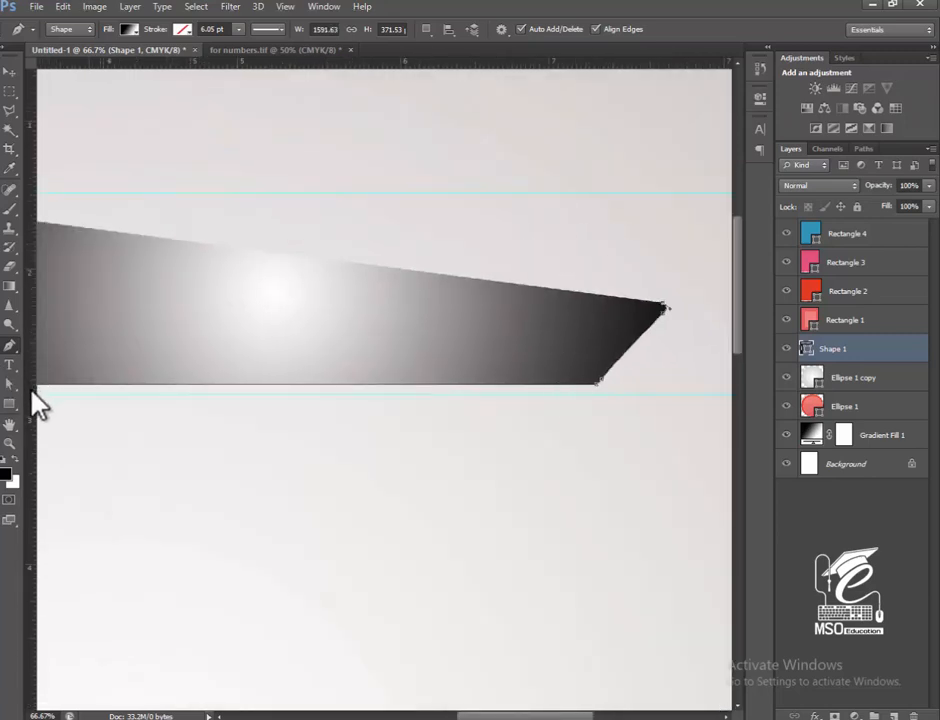
{"action": "left_click_drag", "start_coordinate": [33, 398], "coordinate": [603, 380]}
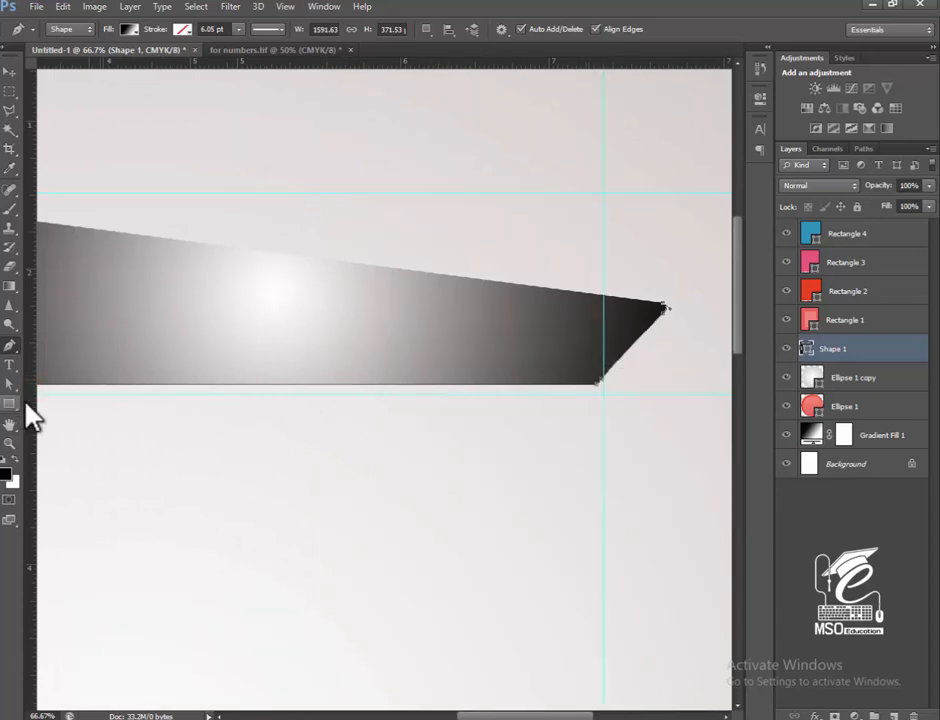
{"action": "left_click_drag", "start_coordinate": [26, 402], "coordinate": [597, 403]}
{"action": "left_click_drag", "start_coordinate": [32, 409], "coordinate": [597, 375]}
Draw the slightly rounded upper right corner at the vertical guides and close the pen shape at its starting point beside the badge.
{"action": "left_click", "coordinate": [603, 211]}
{"action": "left_click", "coordinate": [598, 212]}
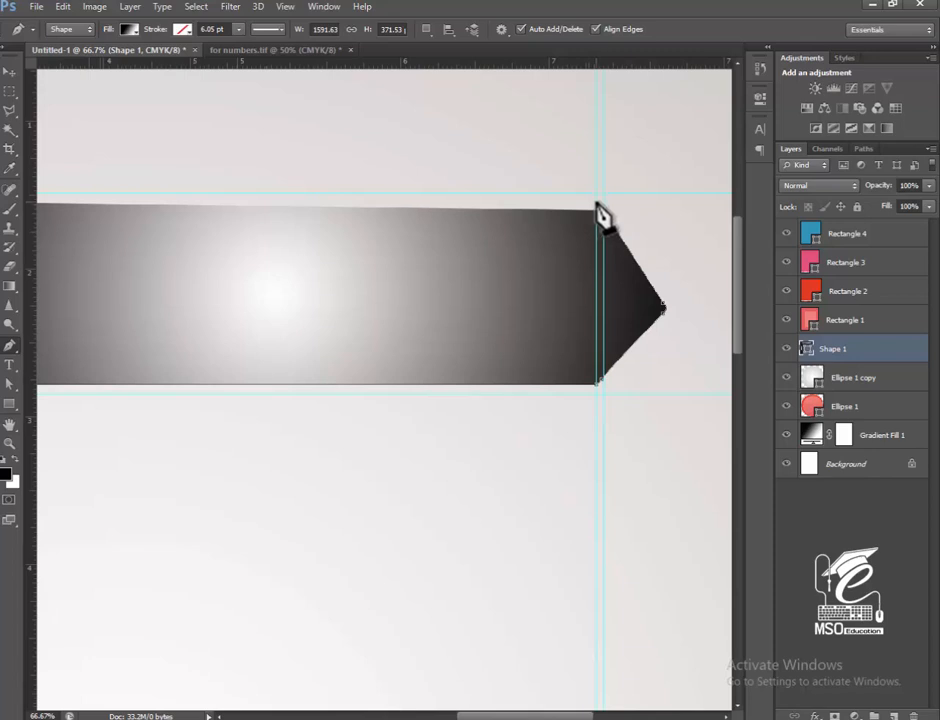
{"action": "left_click", "coordinate": [597, 205]}
{"action": "left_click", "coordinate": [594, 204]}
{"action": "key", "text": "space"}
{"action": "left_click_drag", "start_coordinate": [243, 298], "coordinate": [575, 350]}
{"action": "left_click_drag", "start_coordinate": [211, 316], "coordinate": [426, 348]}
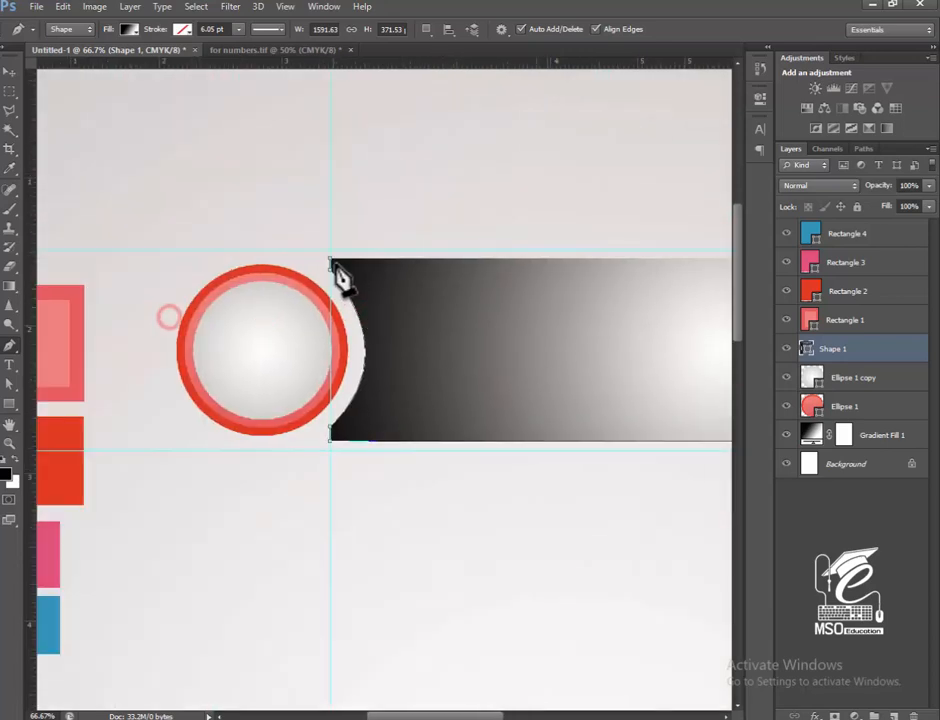
{"action": "left_click", "coordinate": [330, 260]}
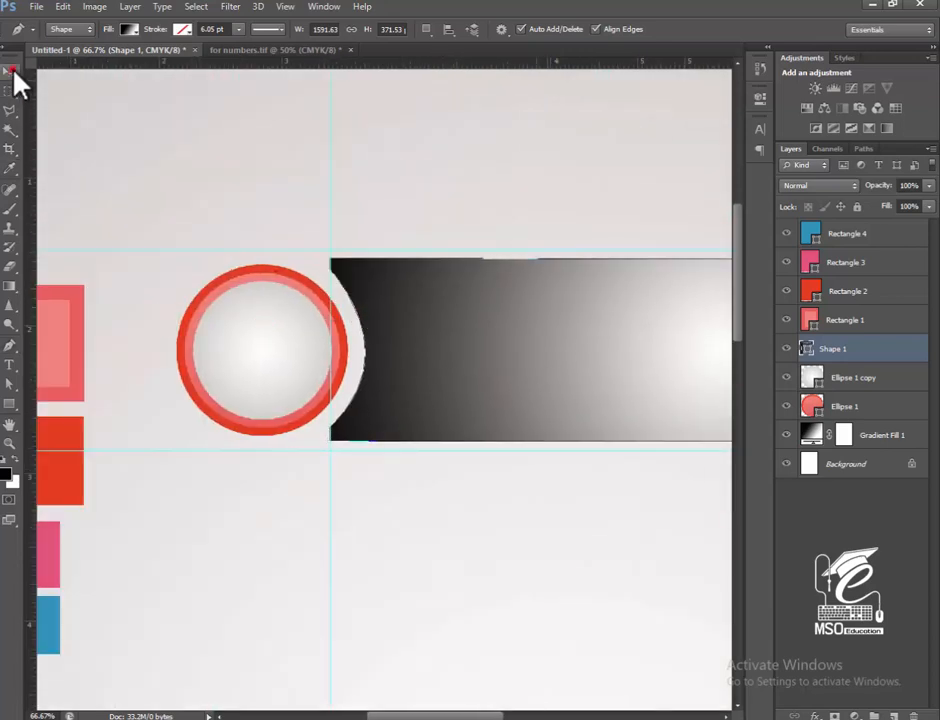
Place a horizontal guide through the badge's centre, using the inner circle's transform box as reference.
{"action": "left_click", "coordinate": [13, 72]}
{"action": "key", "text": "space"}
{"action": "left_click_drag", "start_coordinate": [535, 302], "coordinate": [241, 315]}
{"action": "left_click_drag", "start_coordinate": [438, 285], "coordinate": [298, 197]}
{"action": "left_click_drag", "start_coordinate": [166, 260], "coordinate": [617, 330]}
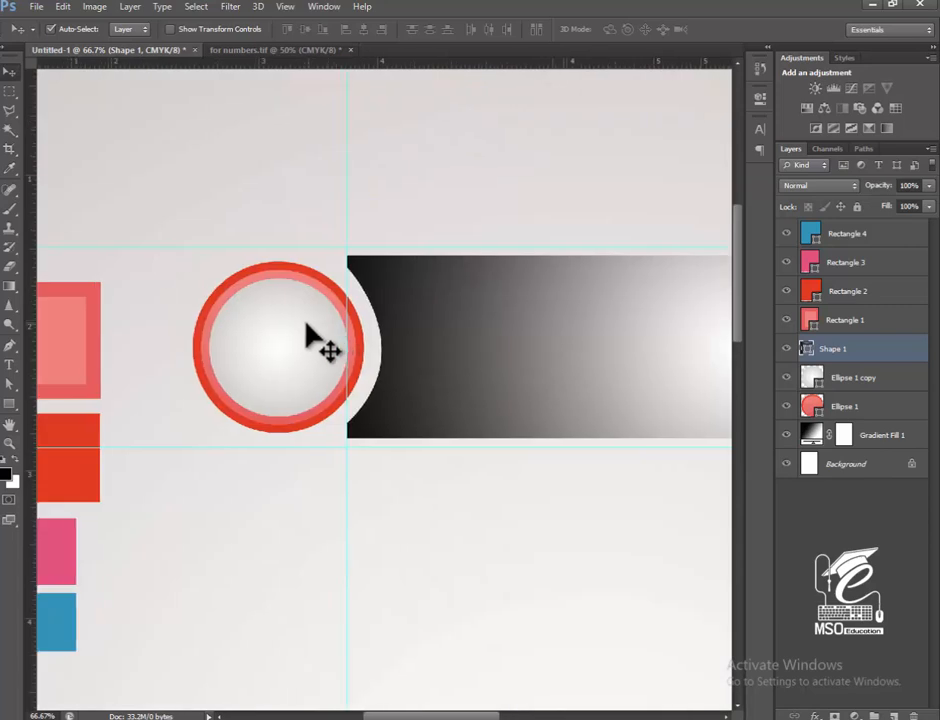
{"action": "left_click", "coordinate": [306, 328]}
{"action": "key", "text": "ctrl+t"}
{"action": "left_click_drag", "start_coordinate": [369, 66], "coordinate": [380, 347]}
{"action": "key", "text": "Return"}
Move the arrow tip's two anchor points up so that the tip is centred on the horizontal middle guide.
{"action": "key", "text": "space"}
{"action": "left_click_drag", "start_coordinate": [596, 376], "coordinate": [244, 355]}
{"action": "left_click_drag", "start_coordinate": [585, 356], "coordinate": [415, 358]}
{"action": "left_click", "coordinate": [611, 327]}
{"action": "left_click", "coordinate": [9, 383]}
{"action": "left_click", "coordinate": [602, 330]}
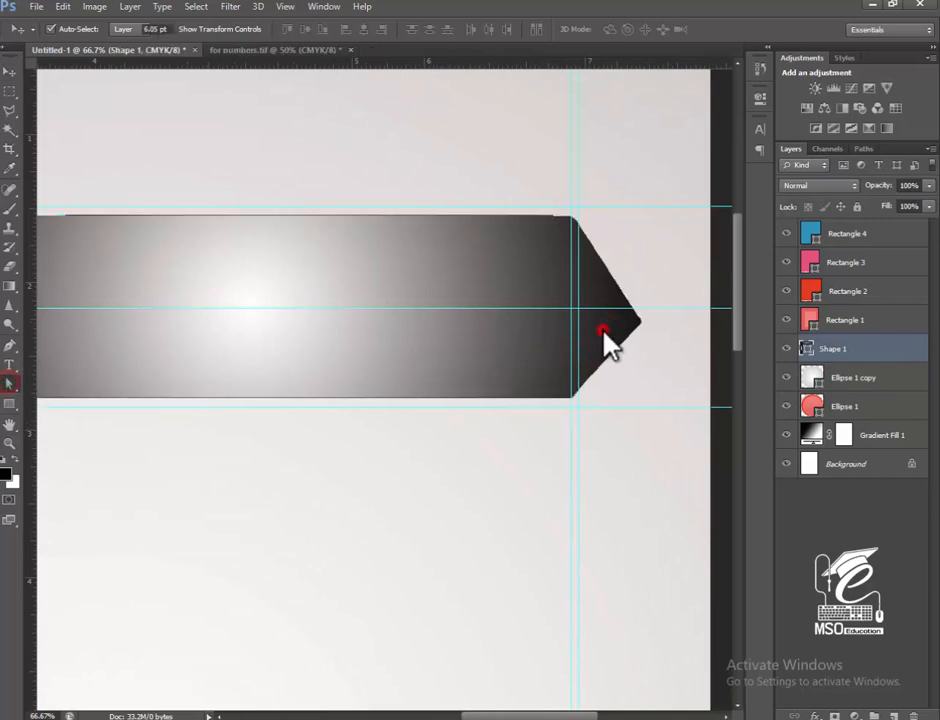
{"action": "key", "text": "ctrl+plus"}
{"action": "key", "text": "ctrl+plus"}
{"action": "key", "text": "ctrl+plus"}
{"action": "key", "text": "space"}
{"action": "left_click_drag", "start_coordinate": [646, 300], "coordinate": [235, 296]}
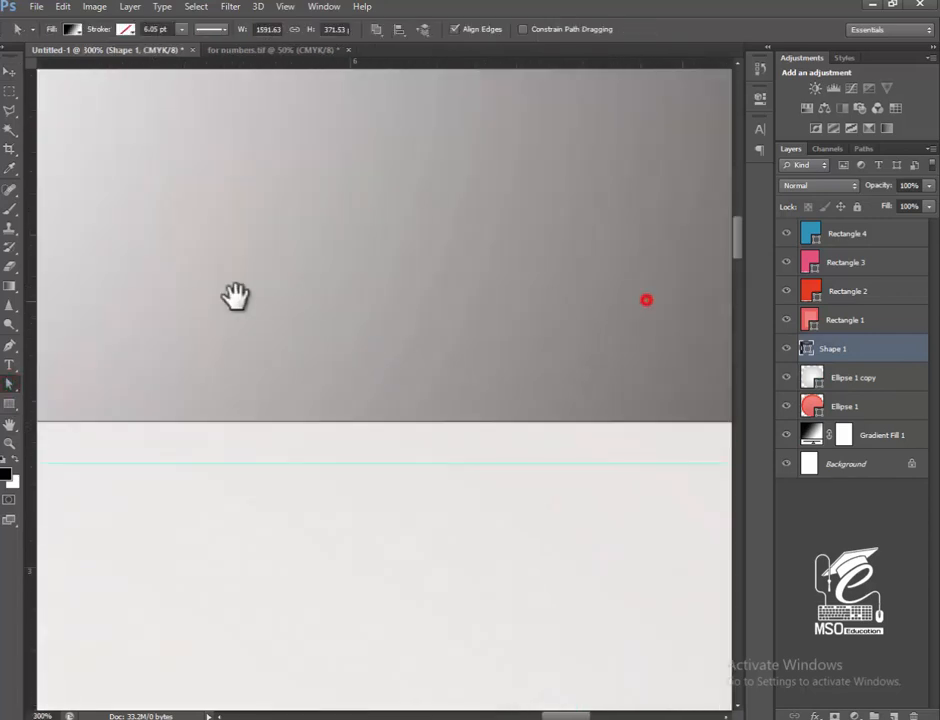
{"action": "left_click_drag", "start_coordinate": [663, 254], "coordinate": [294, 371]}
{"action": "left_click_drag", "start_coordinate": [568, 267], "coordinate": [281, 485]}
{"action": "left_click", "coordinate": [541, 341]}
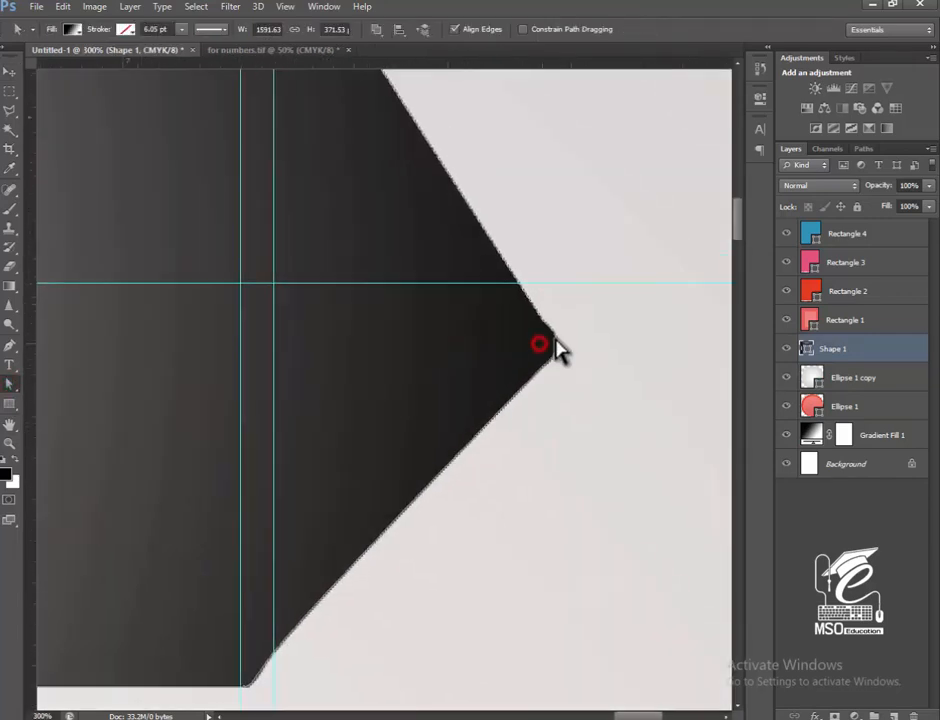
{"action": "left_click_drag", "start_coordinate": [542, 318], "coordinate": [533, 272]}
{"action": "left_click_drag", "start_coordinate": [543, 366], "coordinate": [534, 264]}
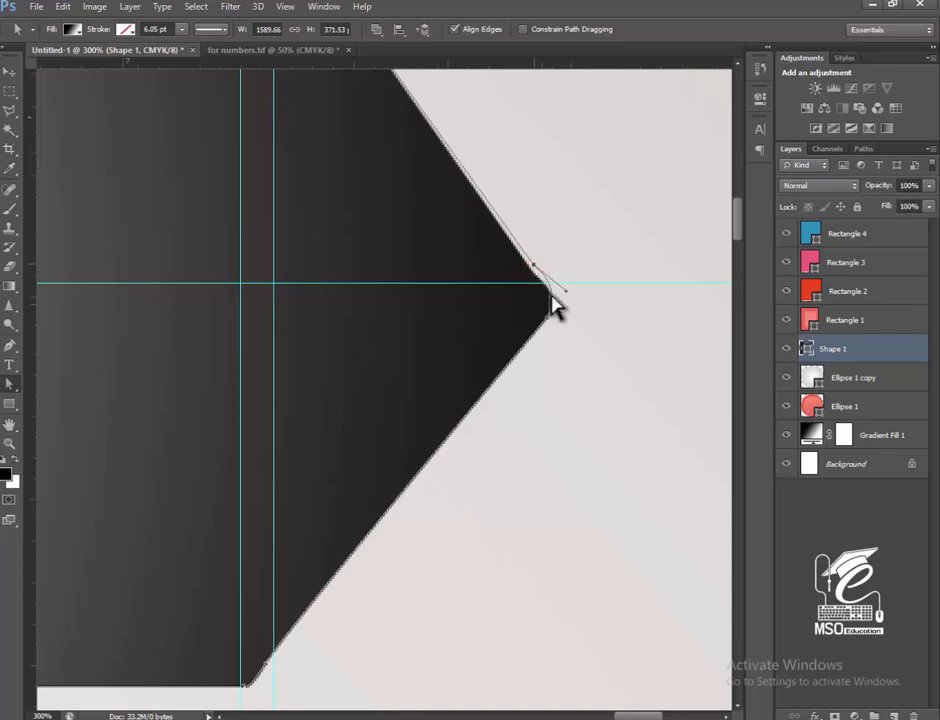
{"action": "mouse_move", "coordinate": [549, 317]}
{"action": "left_mouse_down"}
{"action": "mouse_move", "coordinate": [536, 264]}
{"action": "mouse_move", "coordinate": [571, 300]}
{"action": "mouse_move", "coordinate": [552, 294]}
{"action": "left_mouse_up"}
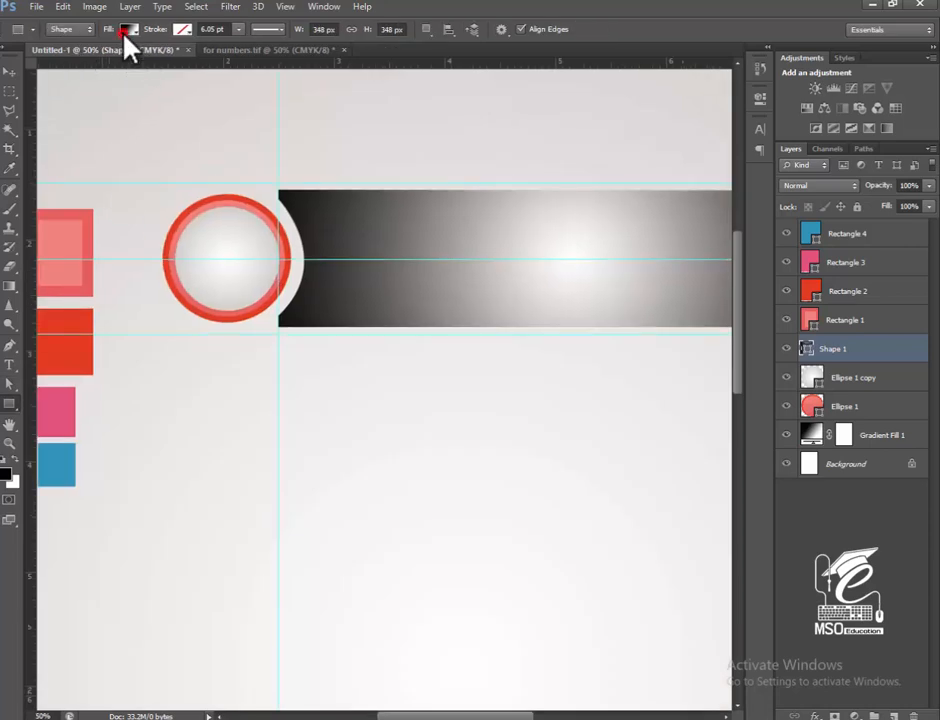
Set the first stop of the arrow shape's gradient fill to the coral e8605f sampled from the swatch rectangle's border.
{"action": "left_click", "coordinate": [128, 29]}
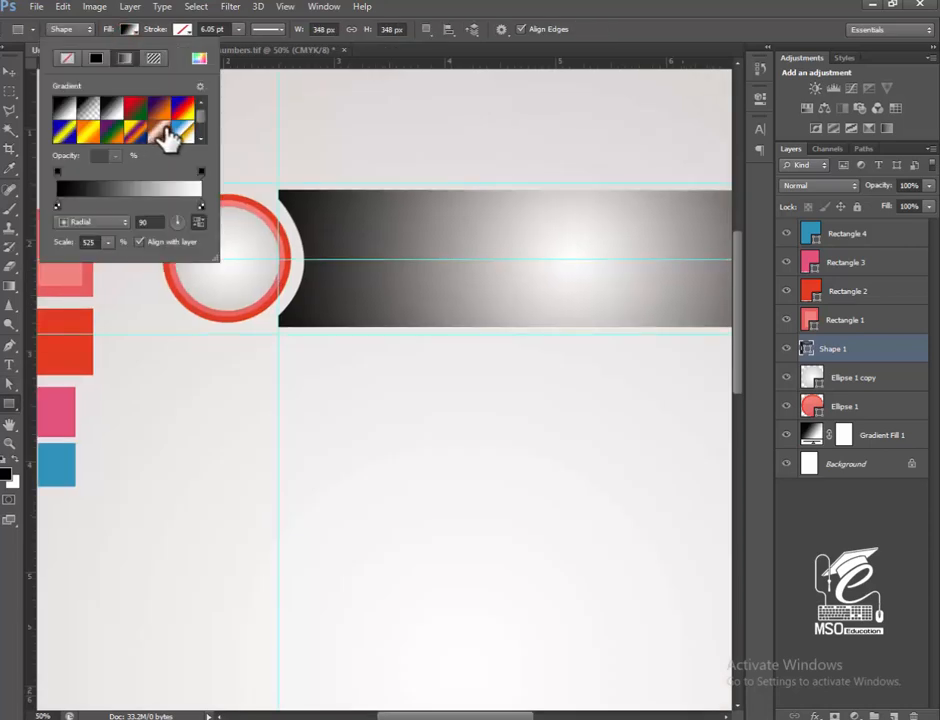
{"action": "left_click", "coordinate": [57, 203]}
{"action": "double_click", "coordinate": [57, 204]}
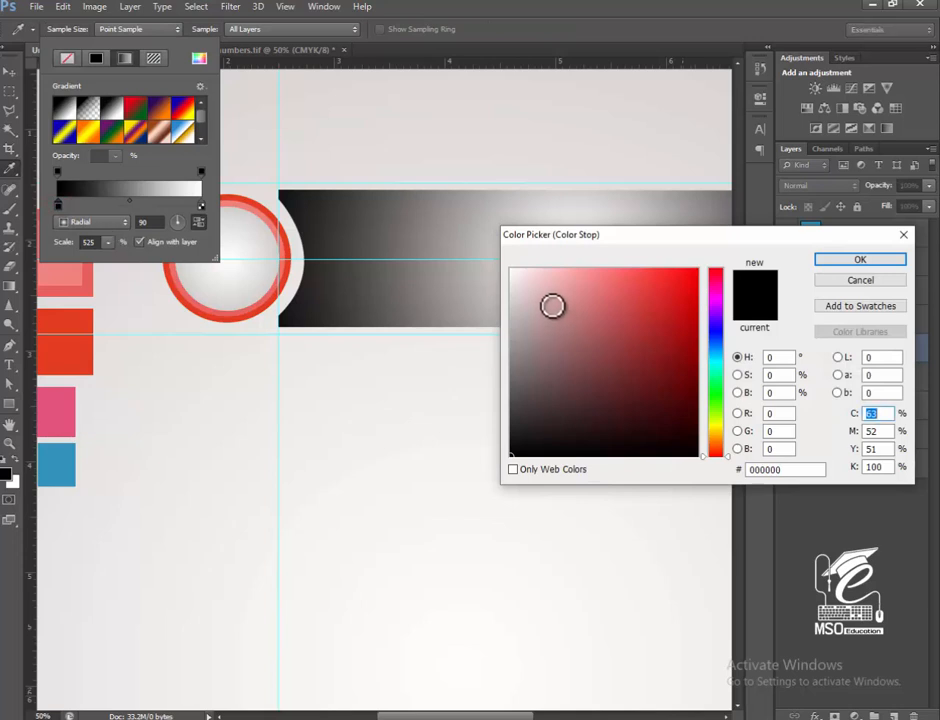
{"action": "left_click", "coordinate": [87, 269]}
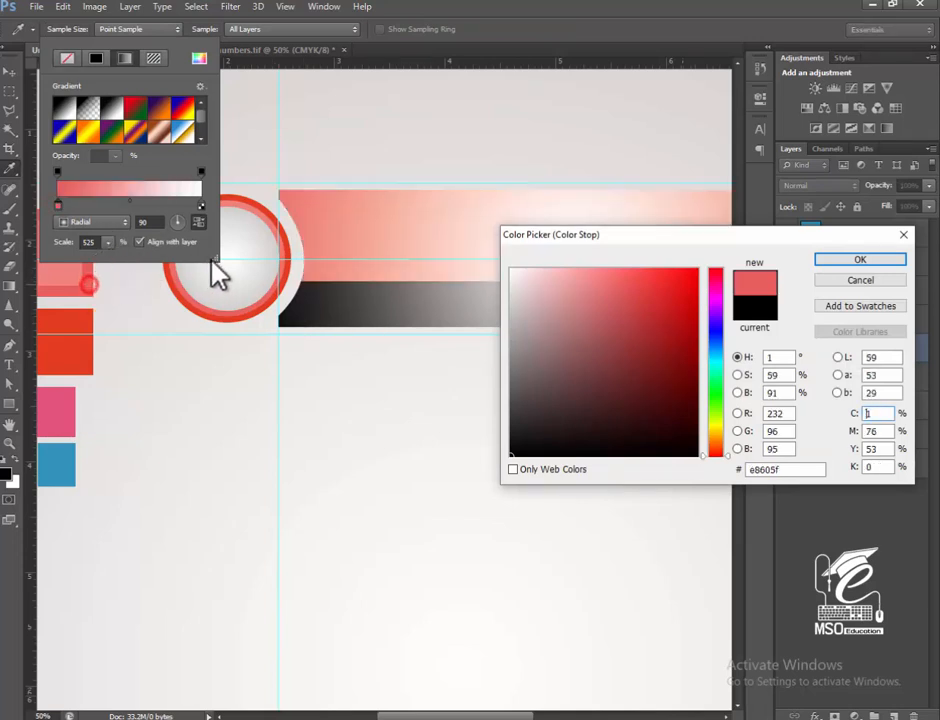
{"action": "left_click", "coordinate": [843, 261]}
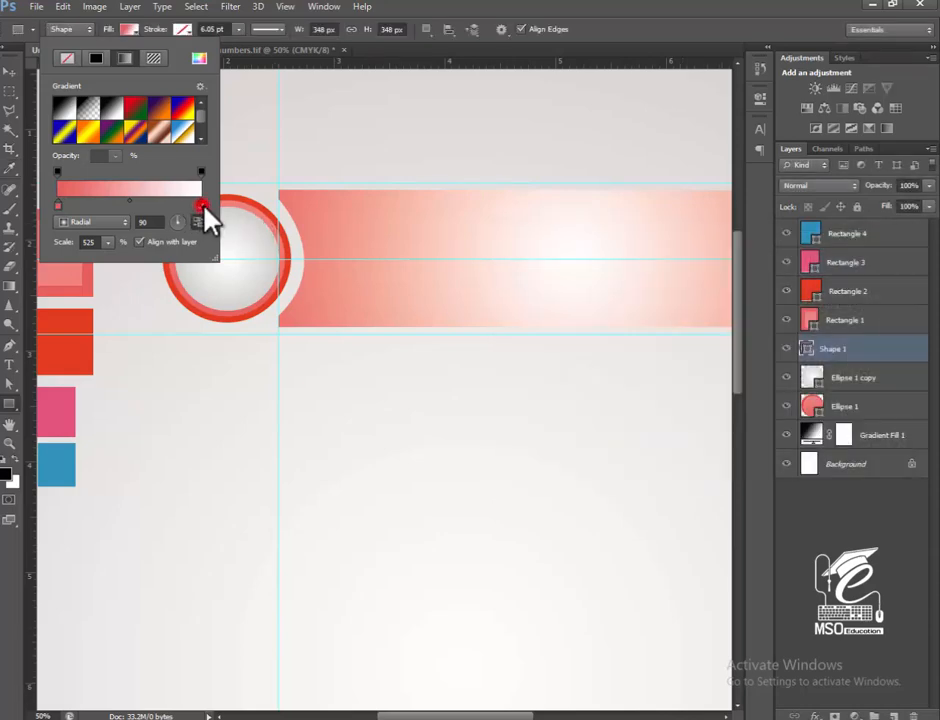
Set the gradient's end stop to the orange-red e13b20 sampled from the swatch and change the gradient style to Linear.
{"action": "double_click", "coordinate": [202, 206]}
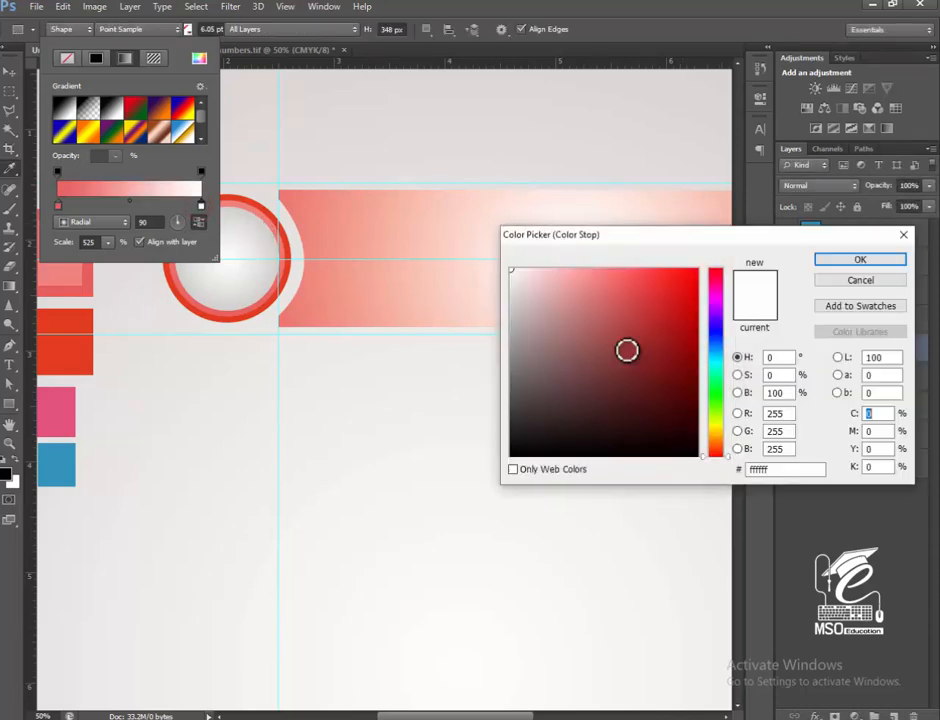
{"action": "left_click", "coordinate": [86, 337]}
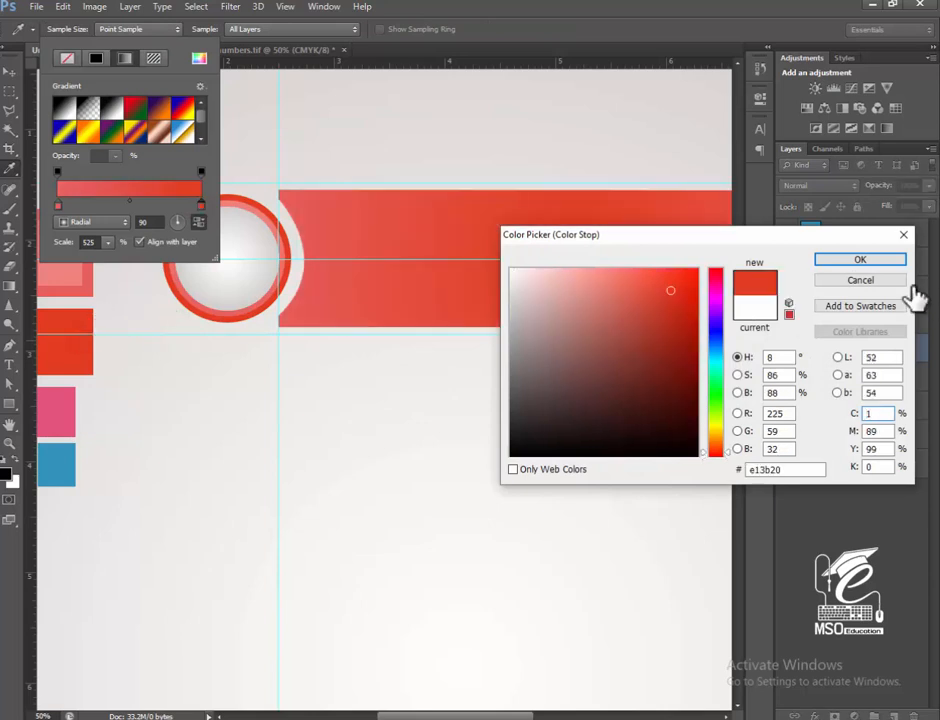
{"action": "left_click", "coordinate": [866, 259]}
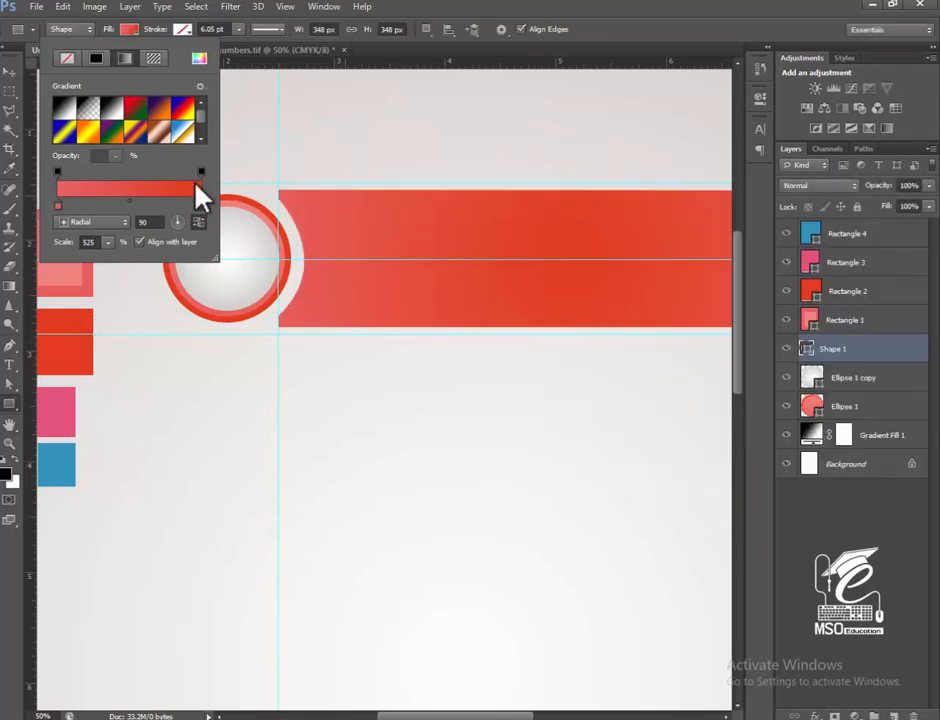
{"action": "left_click", "coordinate": [107, 224]}
{"action": "left_click", "coordinate": [104, 235]}
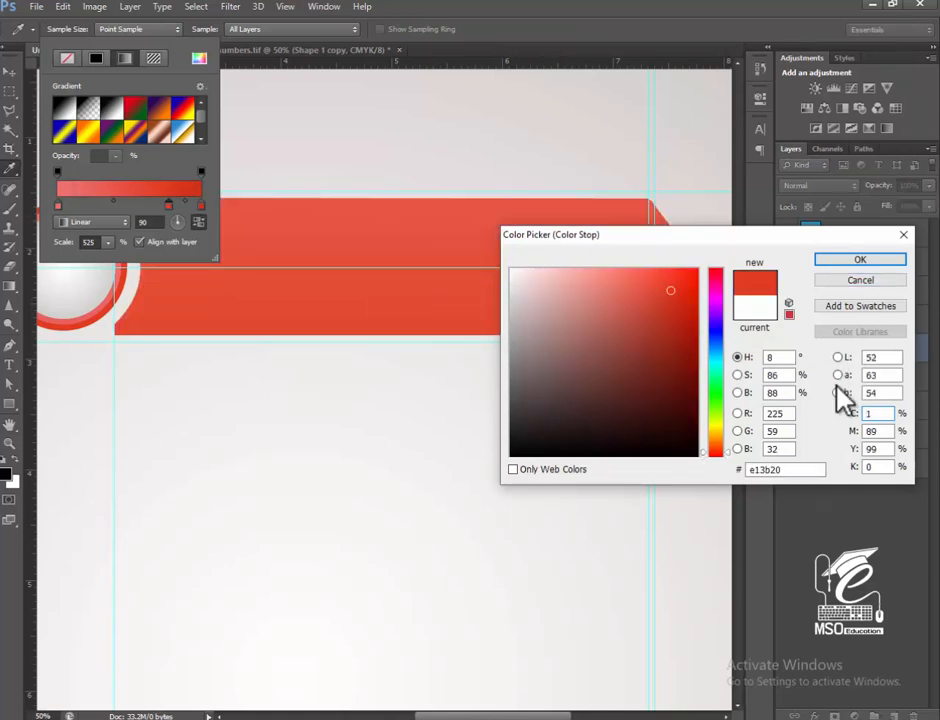
Add orange-red e13b20 stops along the middle of the arrow's gradient and set its first stop to the light pink f6a3a0.
{"action": "key", "text": "Return"}
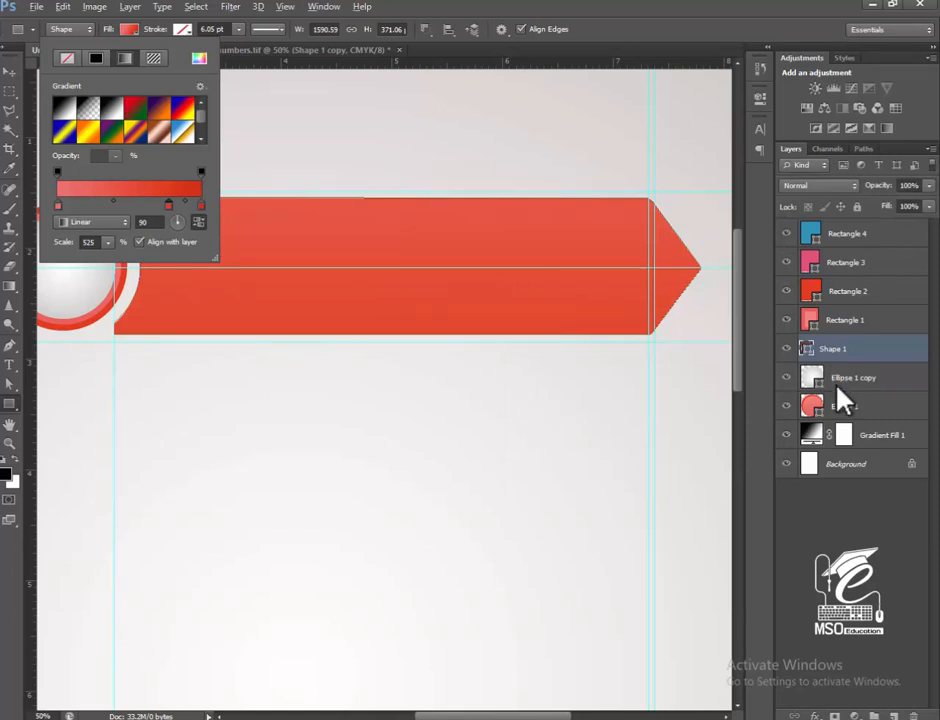
{"action": "left_click", "coordinate": [131, 205]}
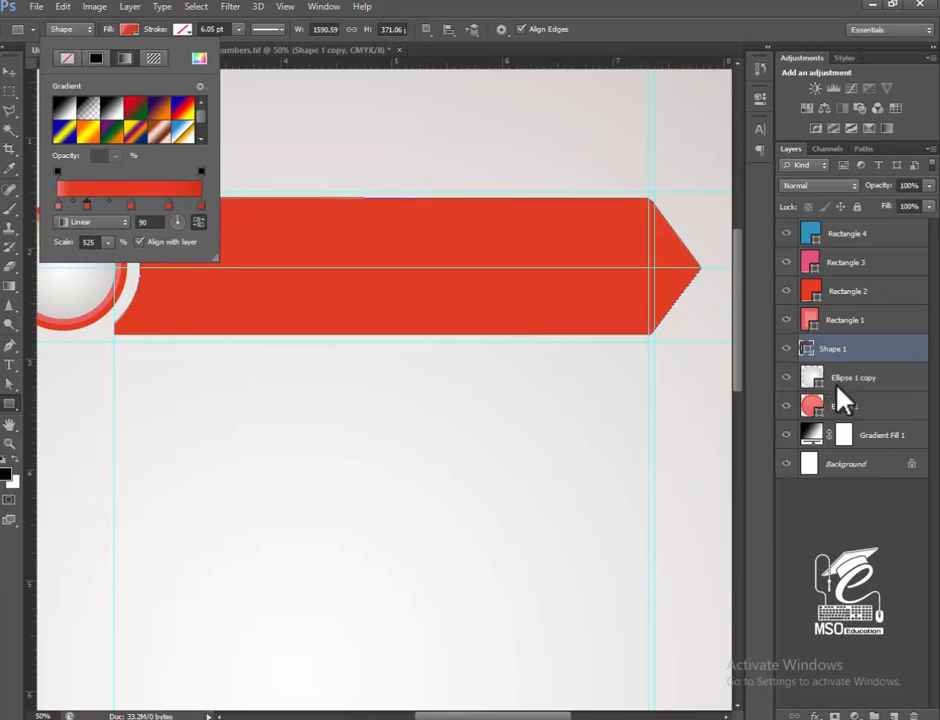
{"action": "double_click", "coordinate": [58, 205]}
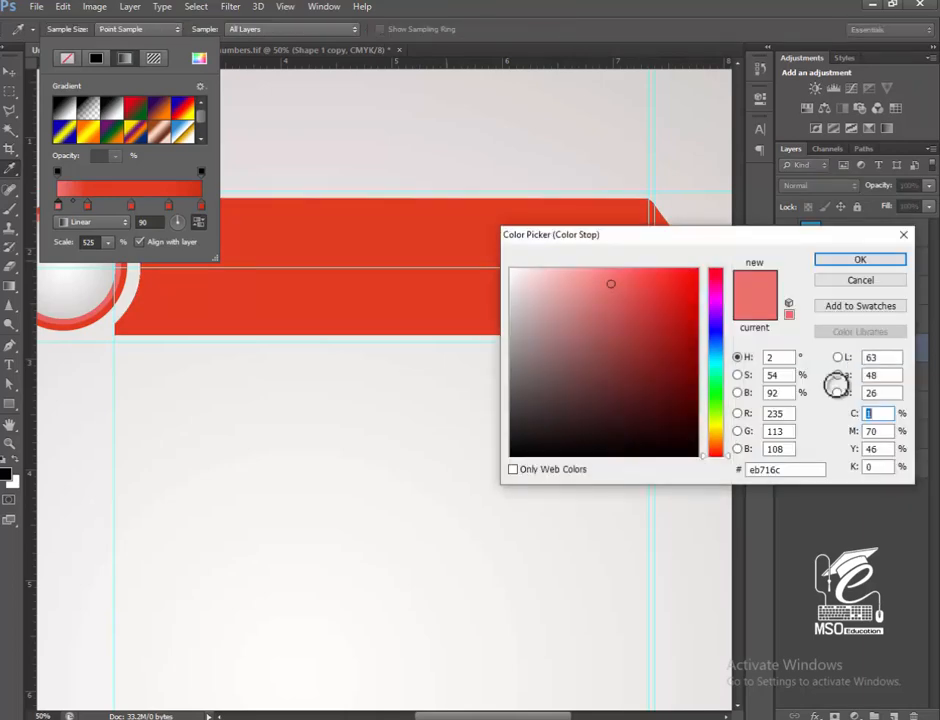
{"action": "left_click", "coordinate": [576, 275]}
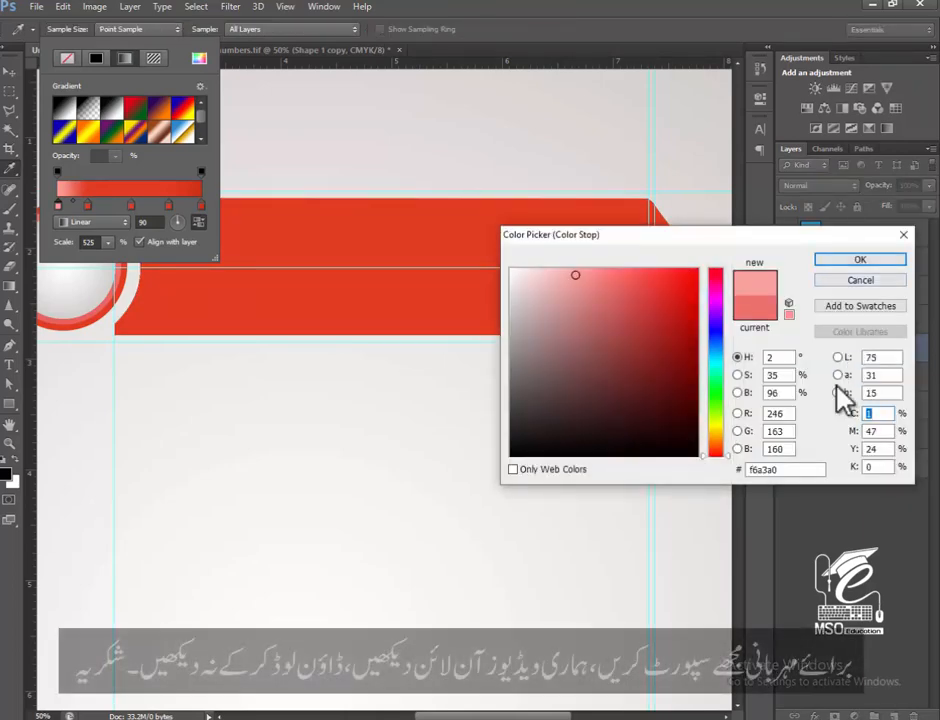
{"action": "left_click", "coordinate": [860, 259]}
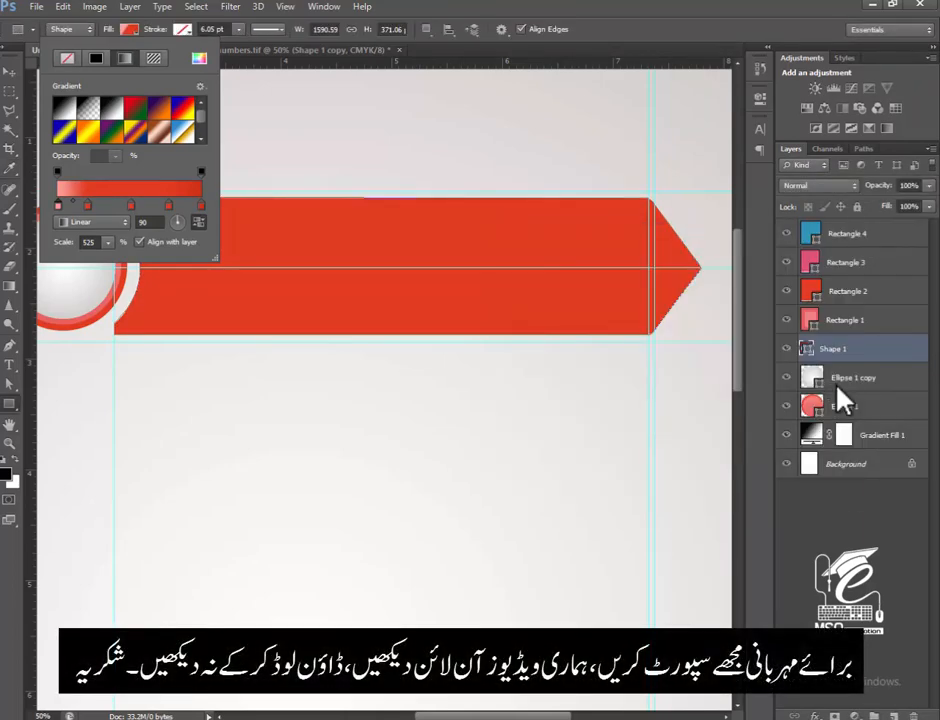
Darken the arrow gradient's end stop to a deep red and shift the neighbouring orange-red stop closer to it.
{"action": "double_click", "coordinate": [201, 205]}
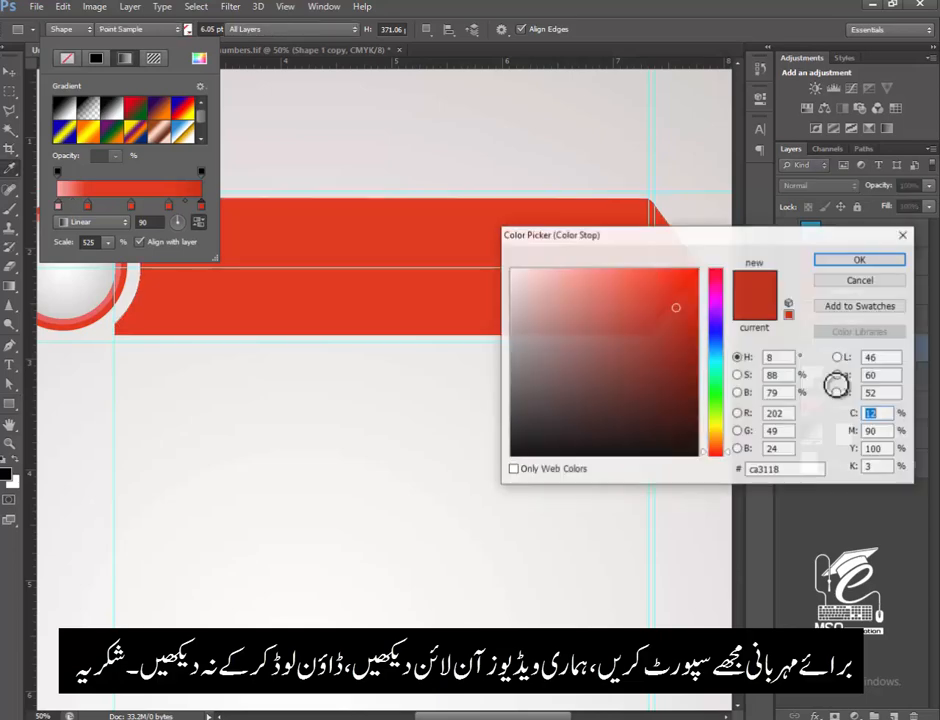
{"action": "left_click", "coordinate": [687, 363]}
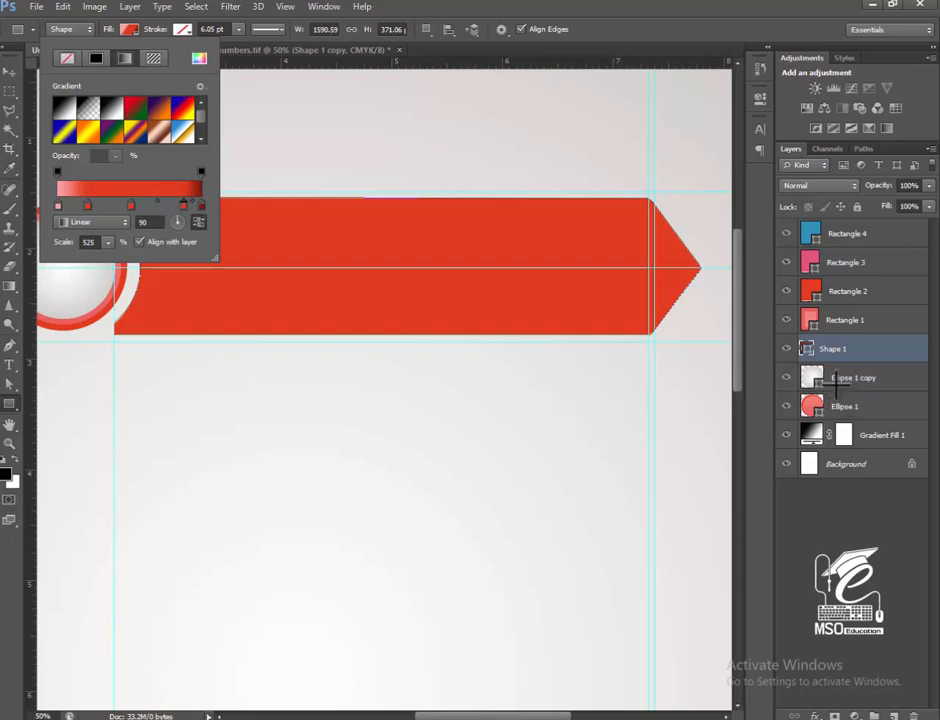
{"action": "left_click", "coordinate": [836, 384]}
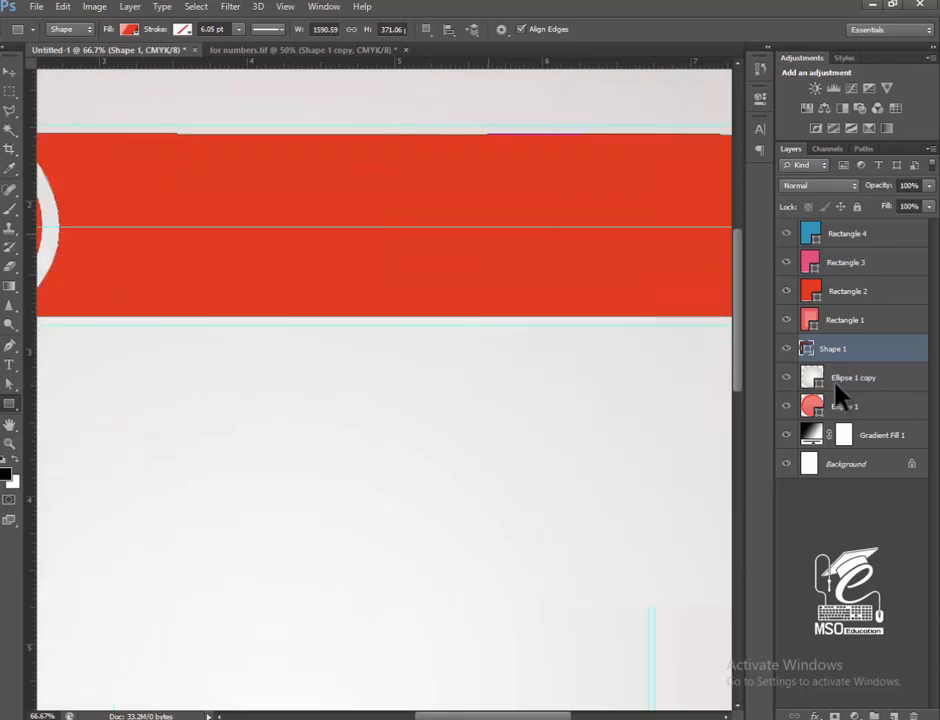
Move the arrow gradient's inner orange-red stops outward, close to the pink start stop and the dark end stop.
{"action": "key", "text": "ctrl+plus"}
{"action": "left_click_drag", "start_coordinate": [385, 270], "coordinate": [420, 480]}
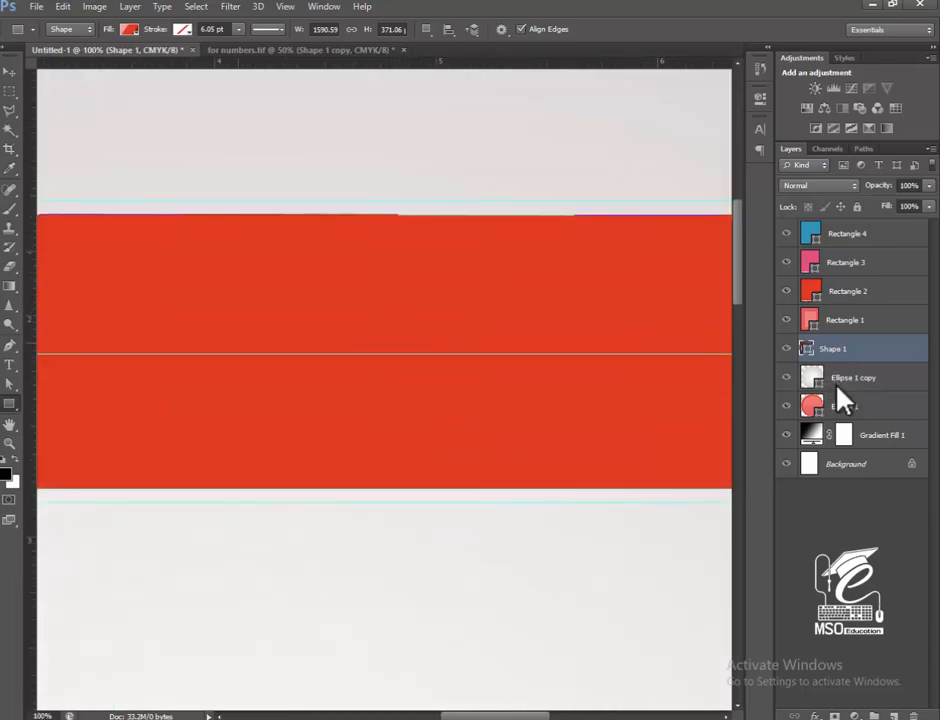
{"action": "left_click", "coordinate": [129, 30]}
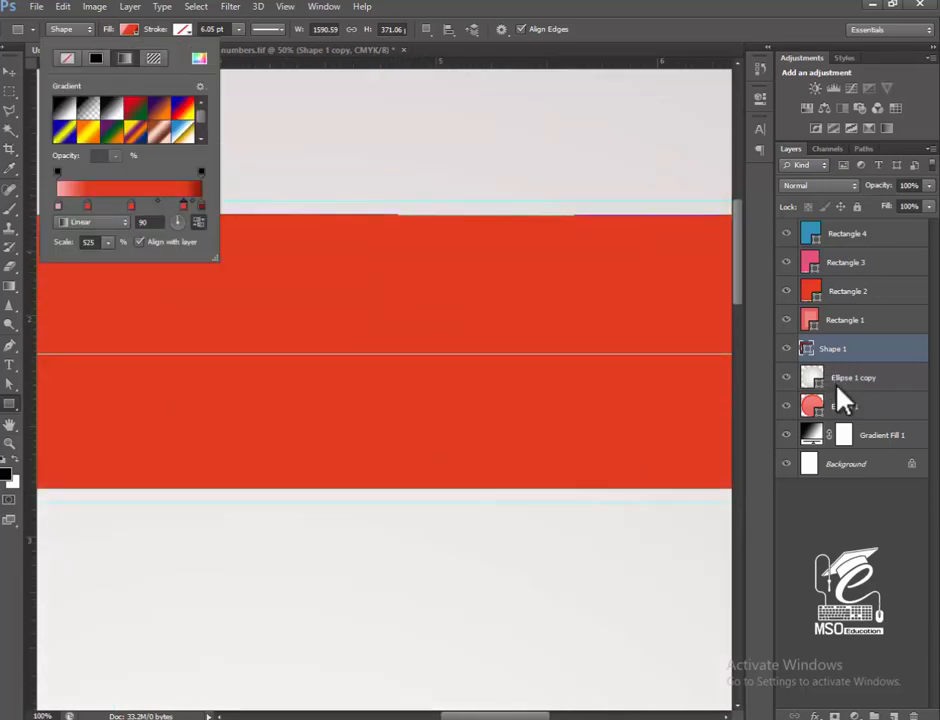
{"action": "left_click_drag", "start_coordinate": [80, 205], "coordinate": [65, 205]}
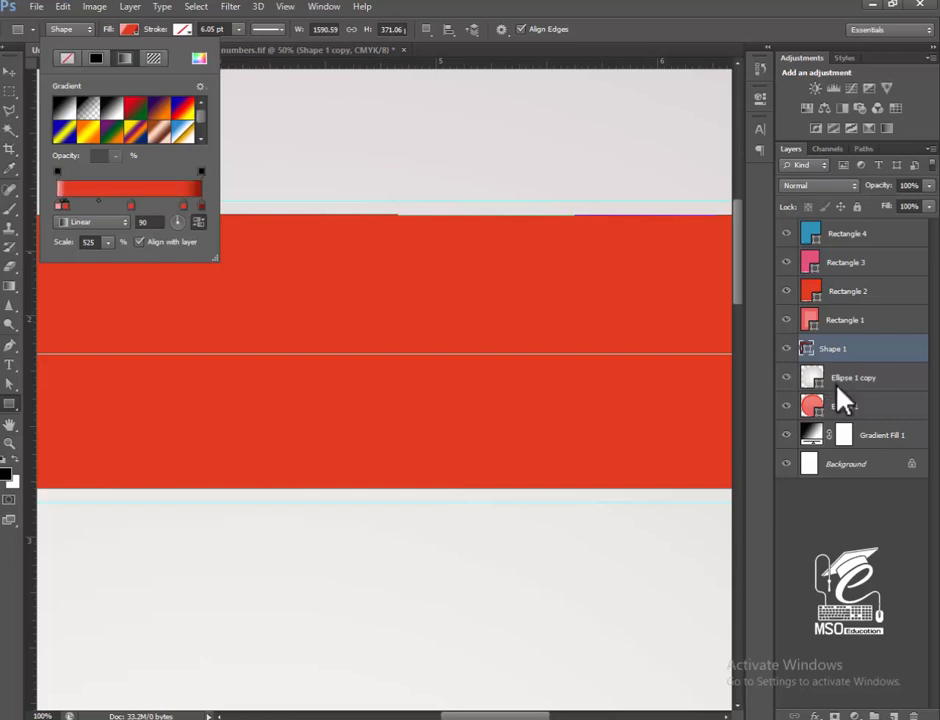
{"action": "left_click_drag", "start_coordinate": [131, 205], "coordinate": [123, 205]}
{"action": "left_click_drag", "start_coordinate": [184, 205], "coordinate": [191, 205]}
Reduce the scale of the arrow's linear gradient fill to 100%.
{"action": "mouse_move", "coordinate": [300, 350]}
{"action": "left_mouse_down"}
{"action": "mouse_move", "coordinate": [553, 262]}
{"action": "mouse_move", "coordinate": [539, 279]}
{"action": "left_mouse_up"}
{"action": "left_click", "coordinate": [129, 30]}
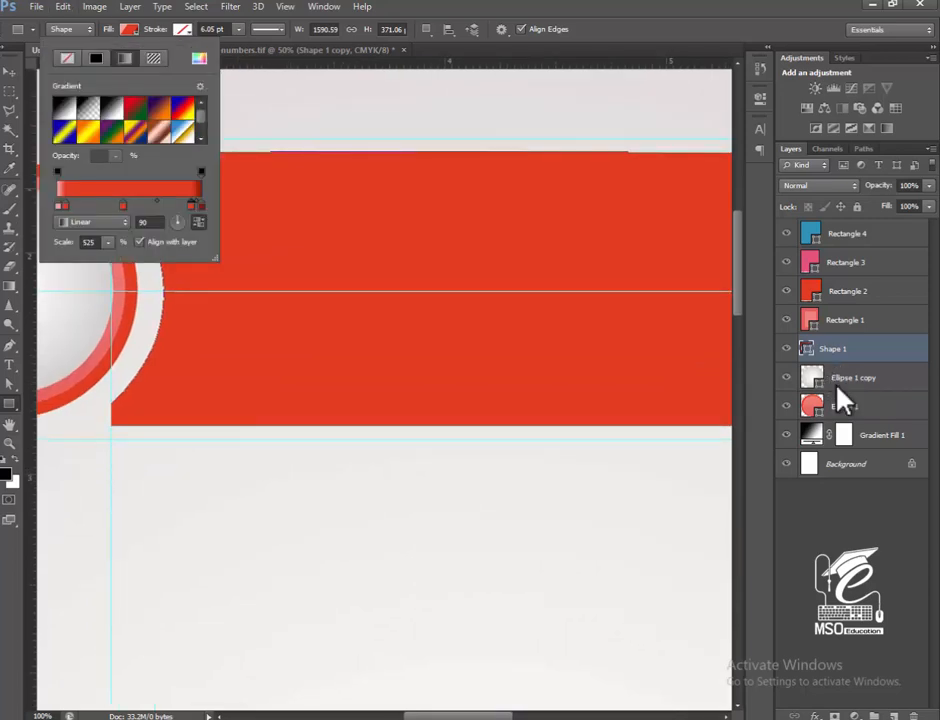
{"action": "left_click", "coordinate": [108, 242]}
{"action": "left_click_drag", "start_coordinate": [83, 259], "coordinate": [74, 259]}
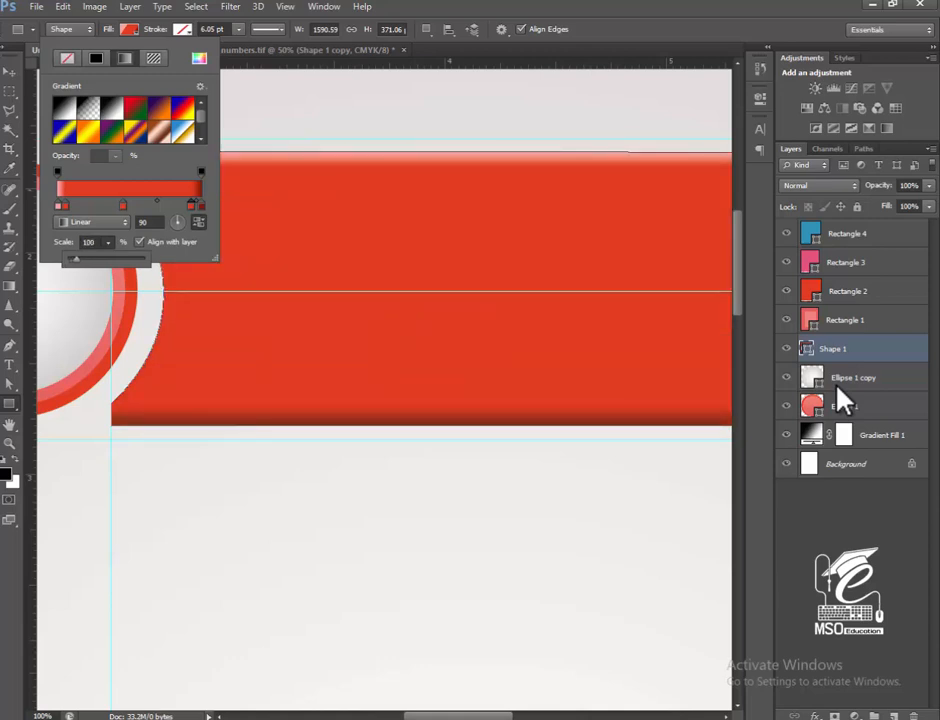
{"action": "key", "text": "Return"}
{"action": "key", "text": "Return"}
{"action": "key", "text": "Return"}
{"action": "key", "text": "space"}
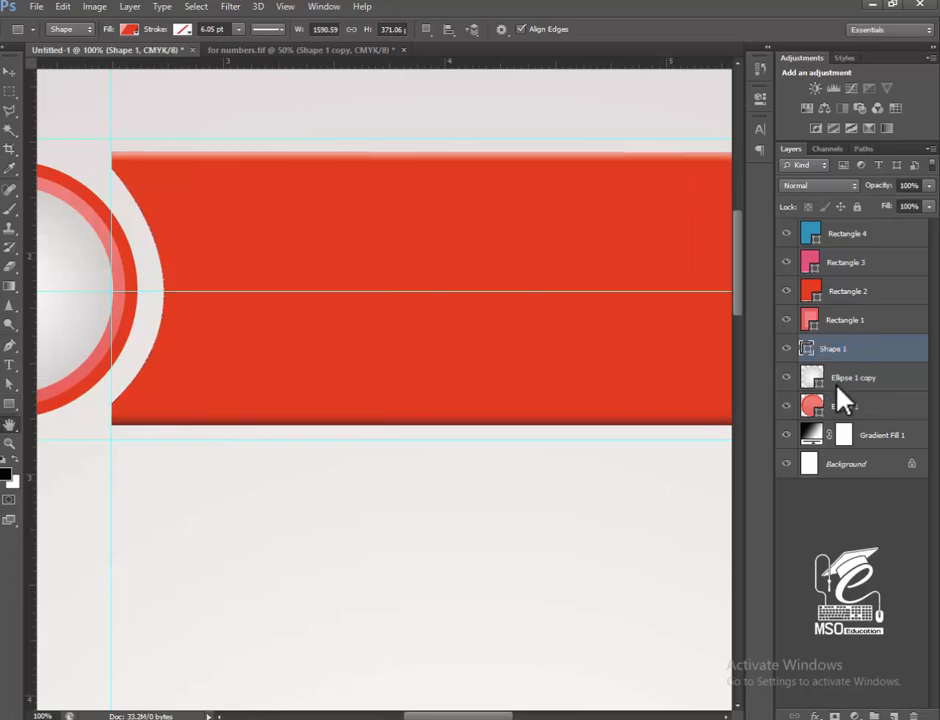
Add a drop shadow to the arrow shape with 45% opacity, 4 px distance and 0 px size.
{"action": "double_click", "coordinate": [842, 400]}
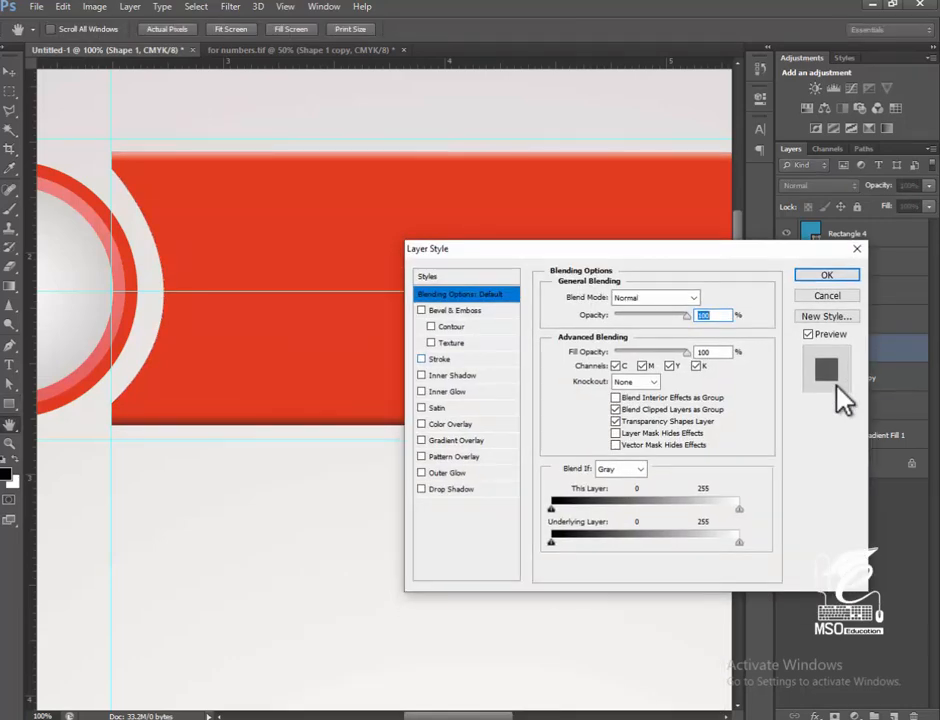
{"action": "left_click", "coordinate": [451, 489]}
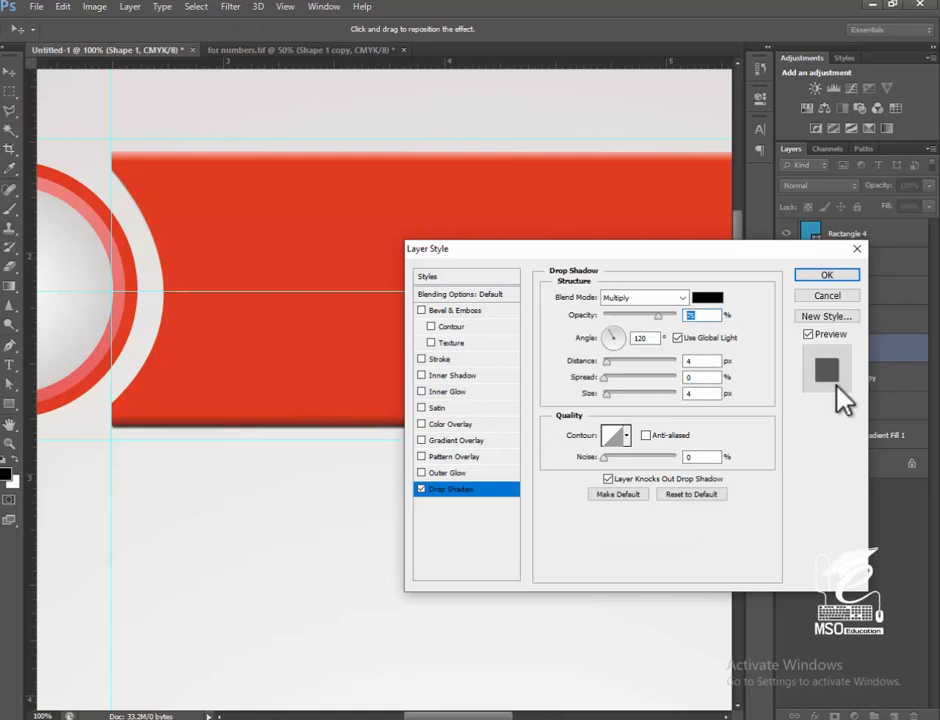
{"action": "type", "text": "45"}
{"action": "key", "text": "Tab"}
{"action": "key", "text": "Tab"}
{"action": "key", "text": "Tab"}
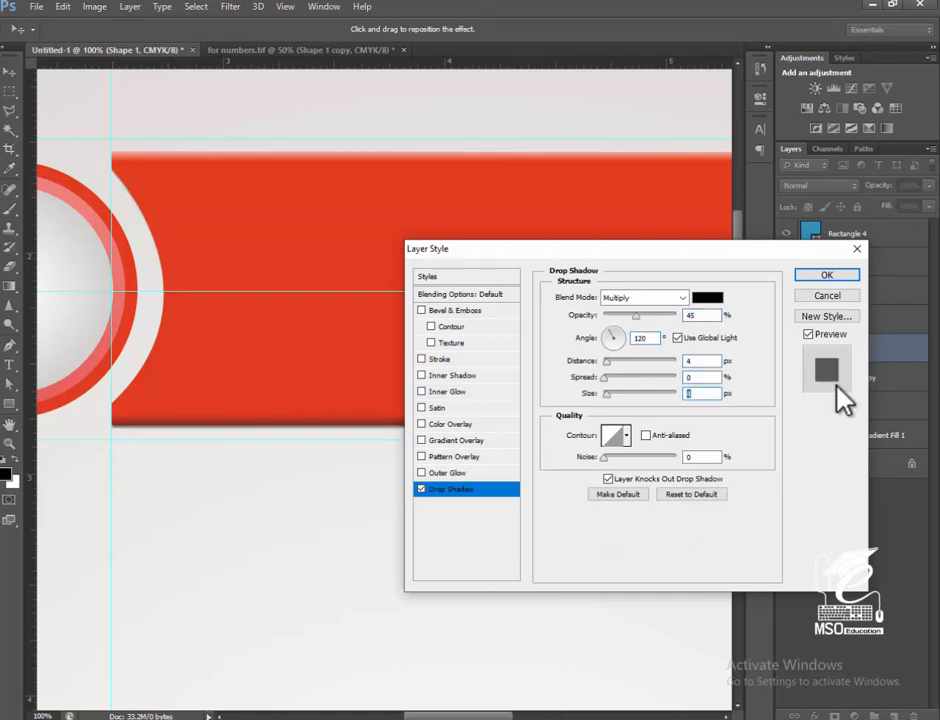
{"action": "key", "text": "Return"}
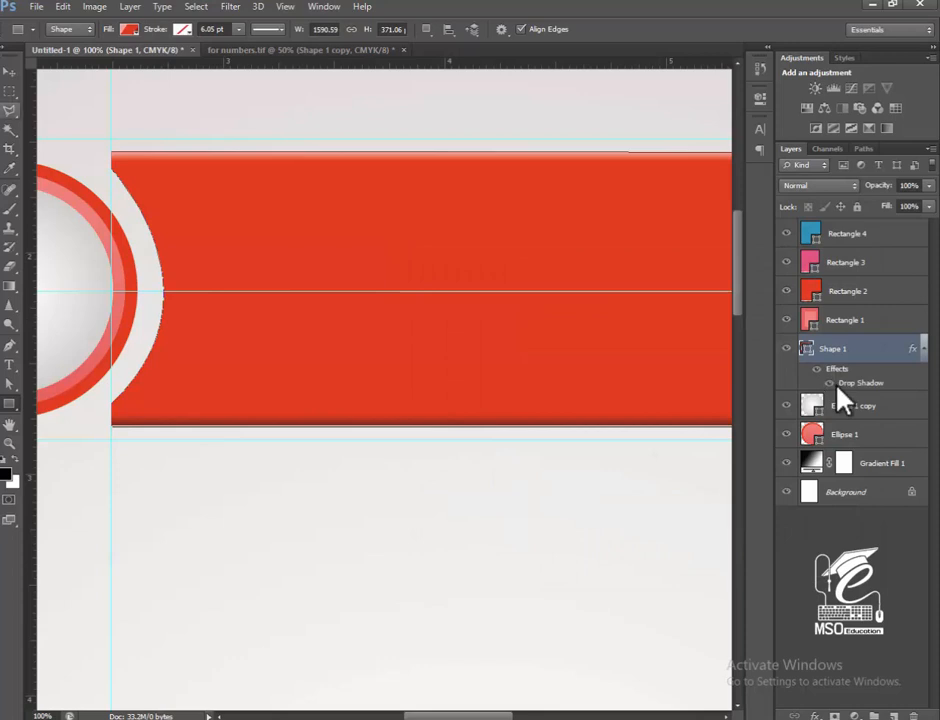
Draw a 234 by 248 px rectangle bridging the circle badge and the arrow's curved end.
{"action": "key", "text": "space"}
{"action": "left_click_drag", "start_coordinate": [380, 300], "coordinate": [548, 294]}
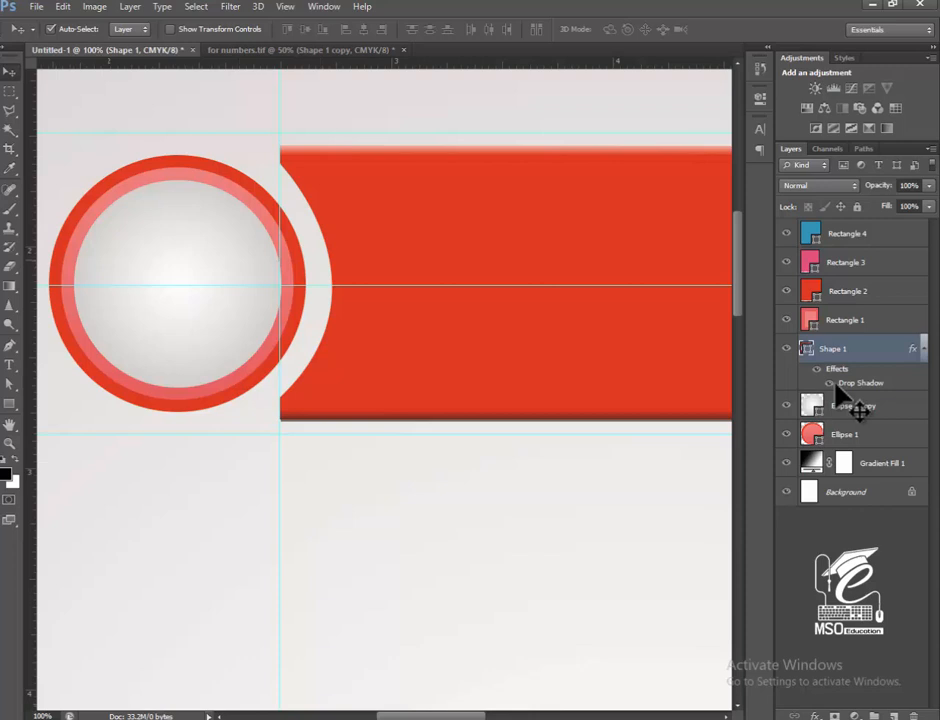
{"action": "left_click", "coordinate": [9, 404]}
{"action": "left_click", "coordinate": [129, 30]}
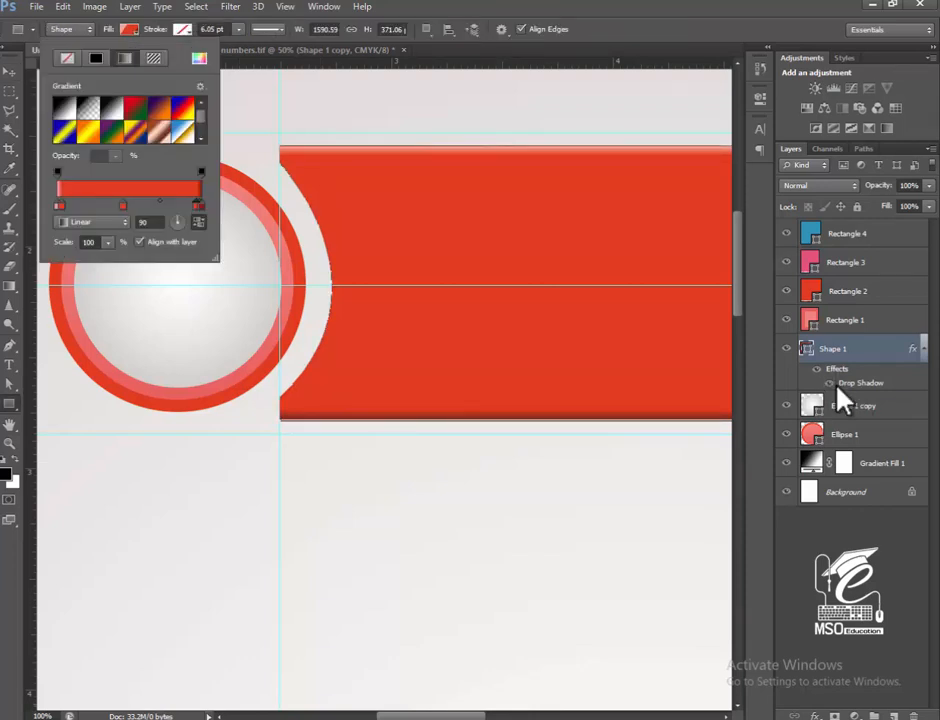
{"action": "key", "text": "Escape"}
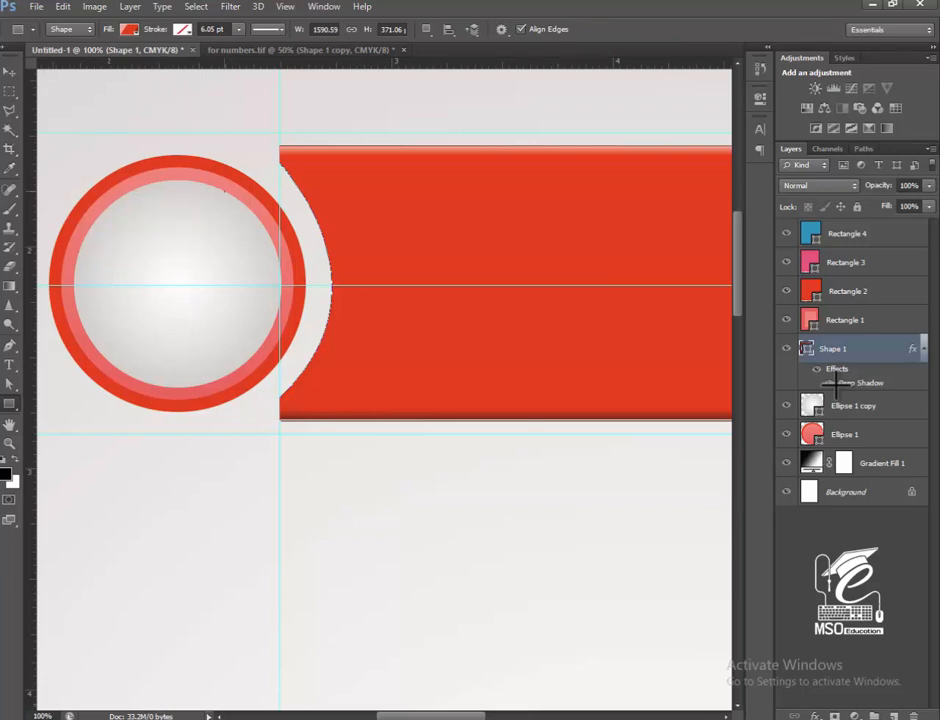
{"action": "left_click_drag", "start_coordinate": [224, 191], "coordinate": [397, 374]}
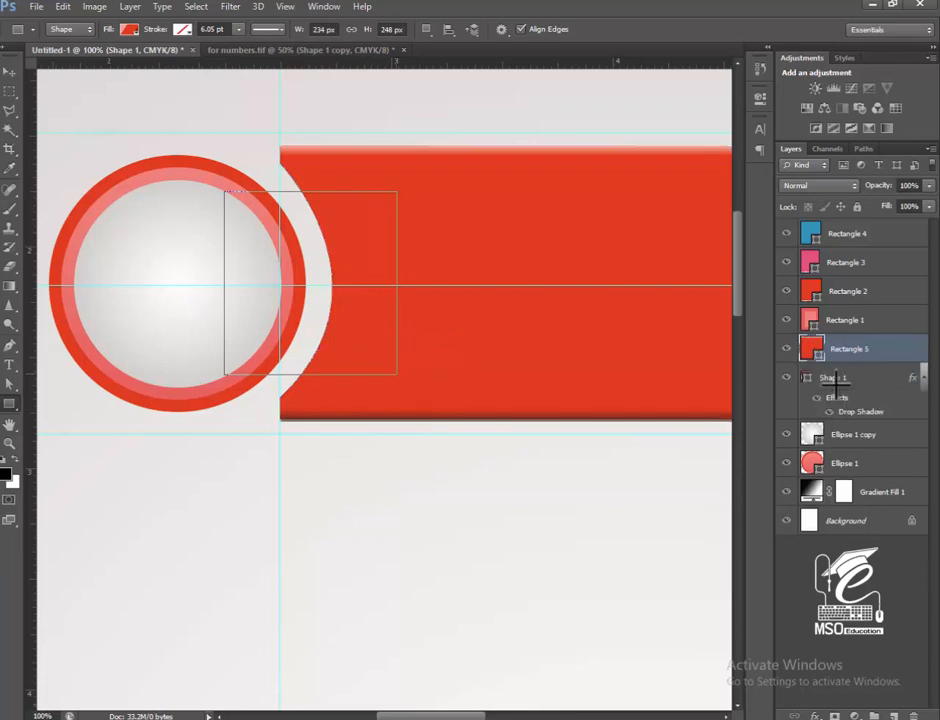
Fill the bridging rectangle with a reversed black-to-white radial gradient at 802% scale, keeping white at its centre.
{"action": "double_click", "coordinate": [813, 350]}
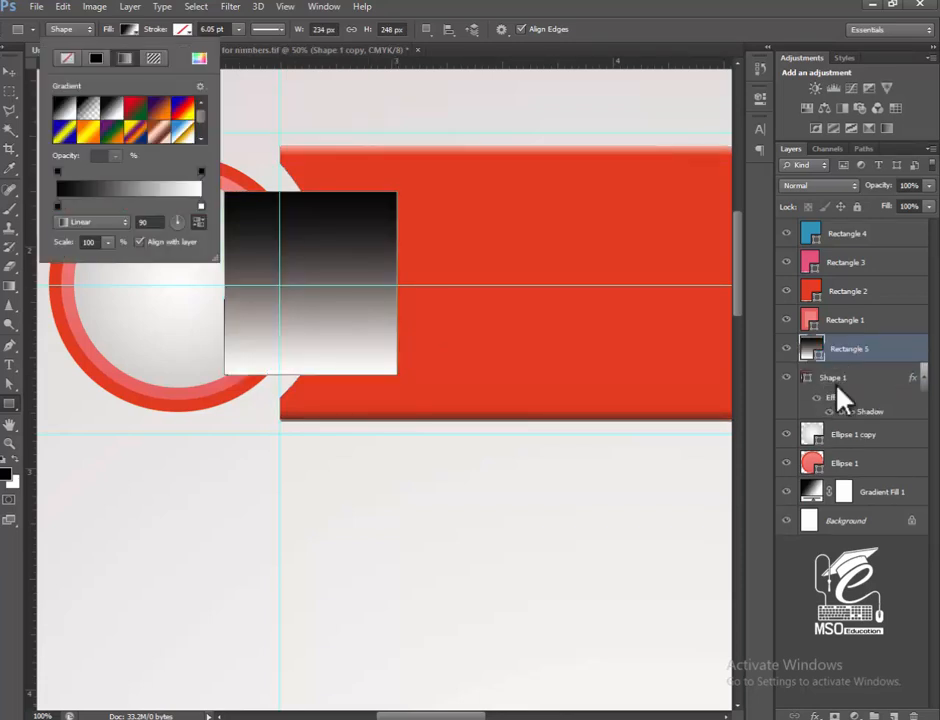
{"action": "key", "text": "alt+Down"}
{"action": "key", "text": "Down"}
{"action": "key", "text": "Return"}
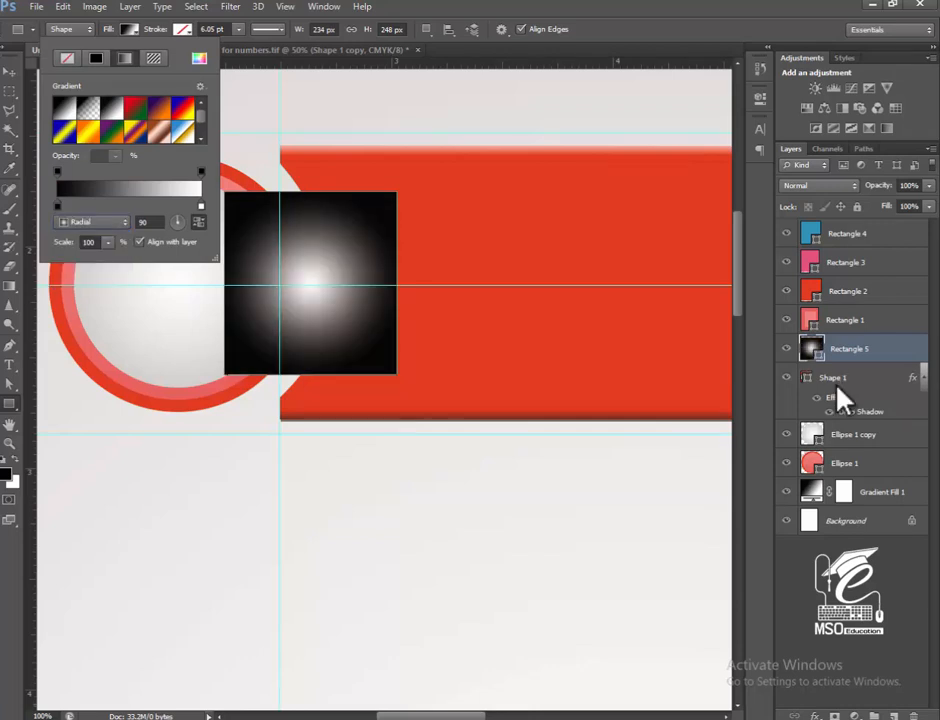
{"action": "left_click", "coordinate": [199, 222]}
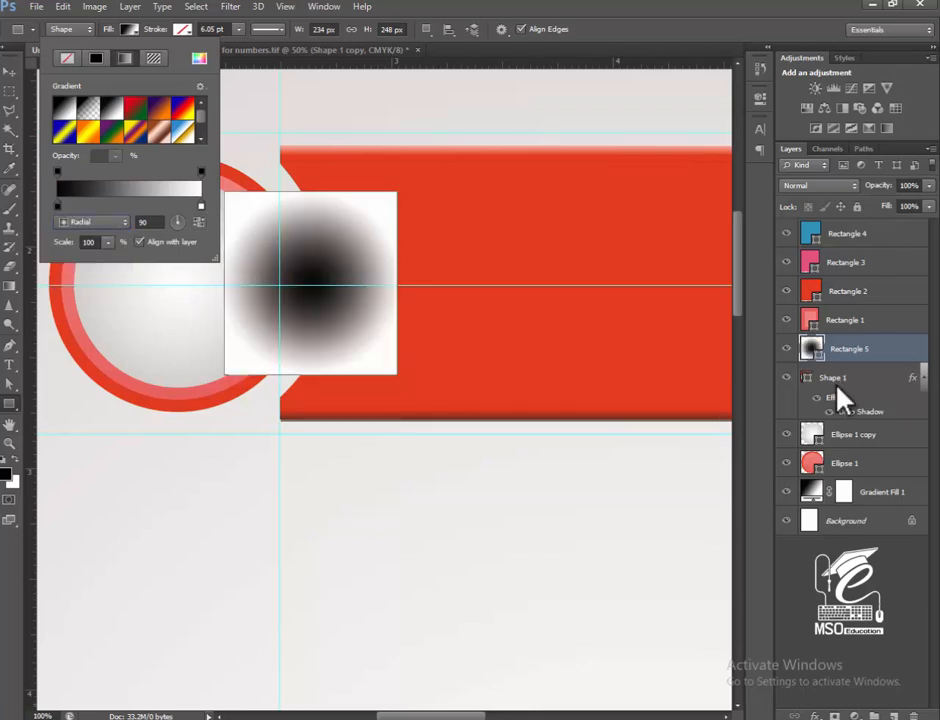
{"action": "mouse_move", "coordinate": [108, 242]}
{"action": "left_mouse_down"}
{"action": "mouse_move", "coordinate": [151, 258]}
{"action": "mouse_move", "coordinate": [131, 258]}
{"action": "left_mouse_up"}
{"action": "left_click", "coordinate": [199, 222]}
{"action": "left_click", "coordinate": [199, 222]}
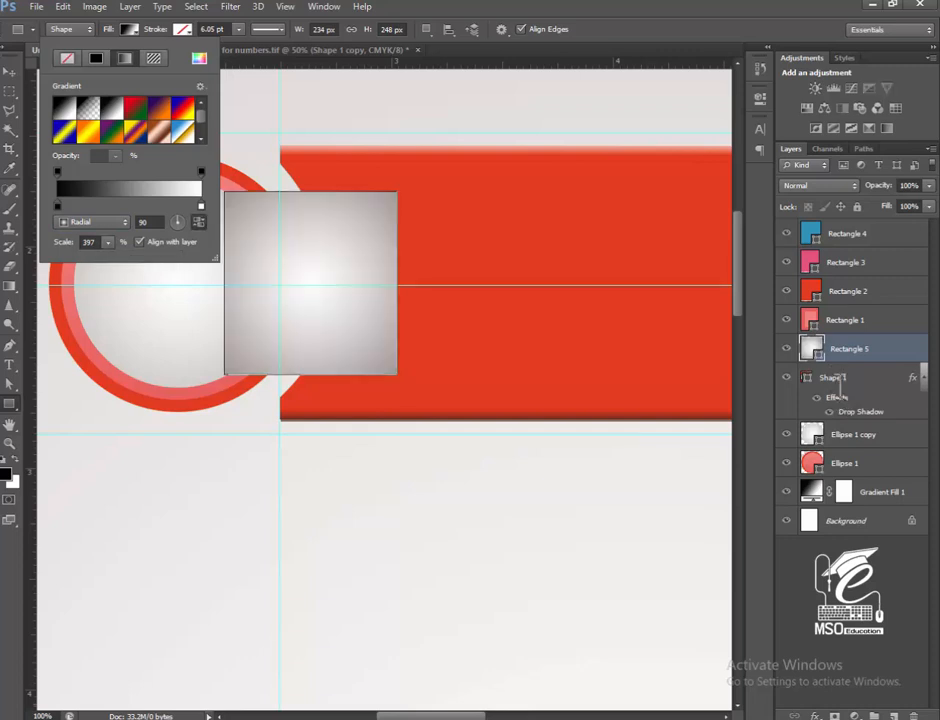
{"action": "left_click_drag", "start_coordinate": [108, 242], "coordinate": [132, 258]}
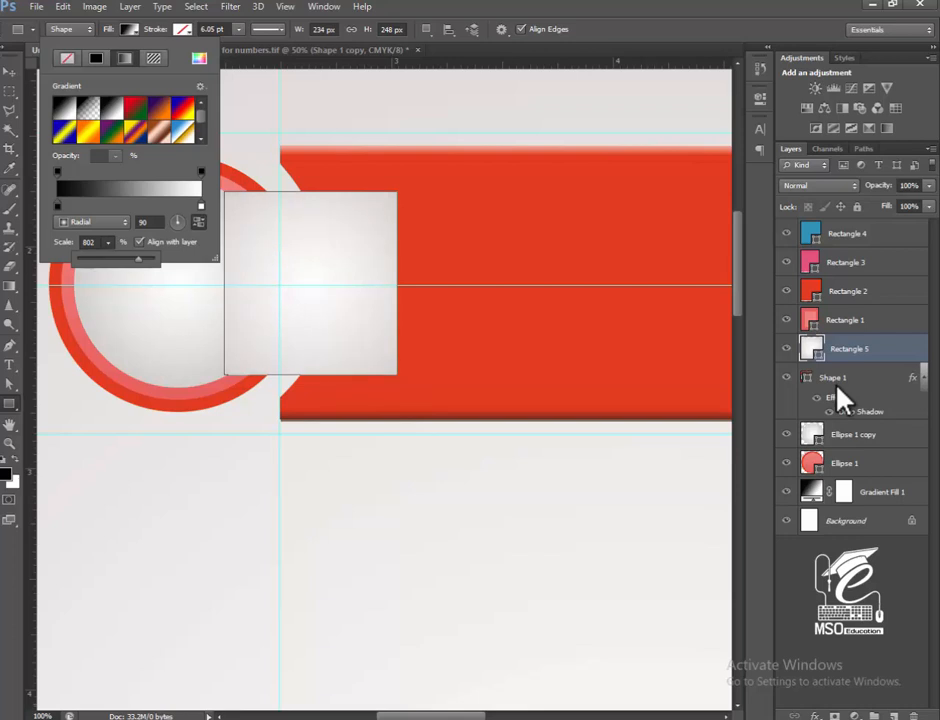
Add a drop shadow at 0 px distance without global light to the bridging rectangle and move its layer beneath the badge circles.
{"action": "left_click", "coordinate": [9, 72]}
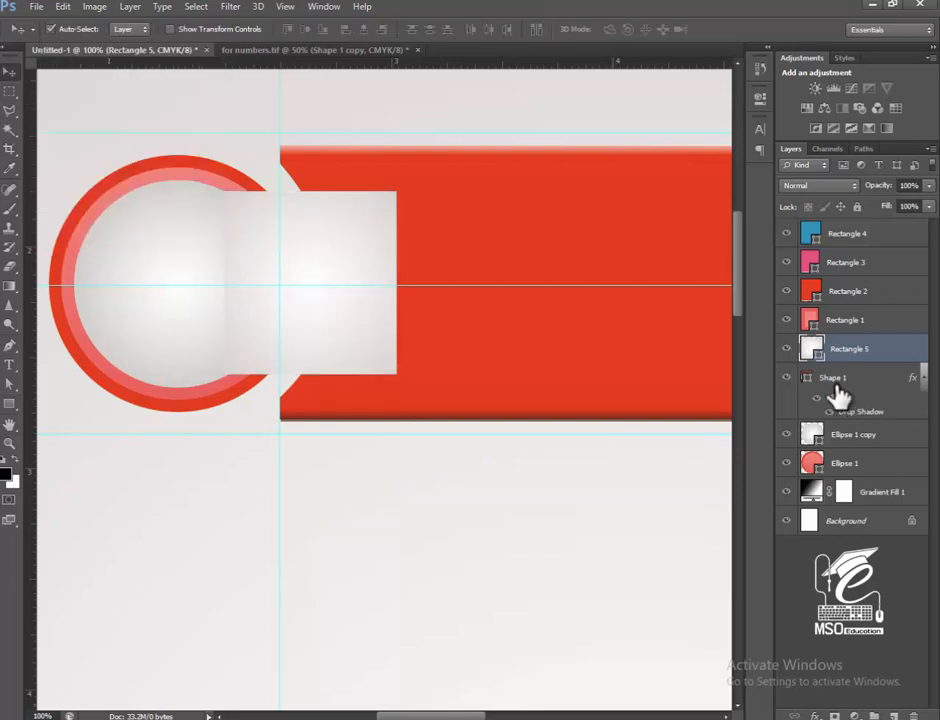
{"action": "double_click", "coordinate": [783, 399]}
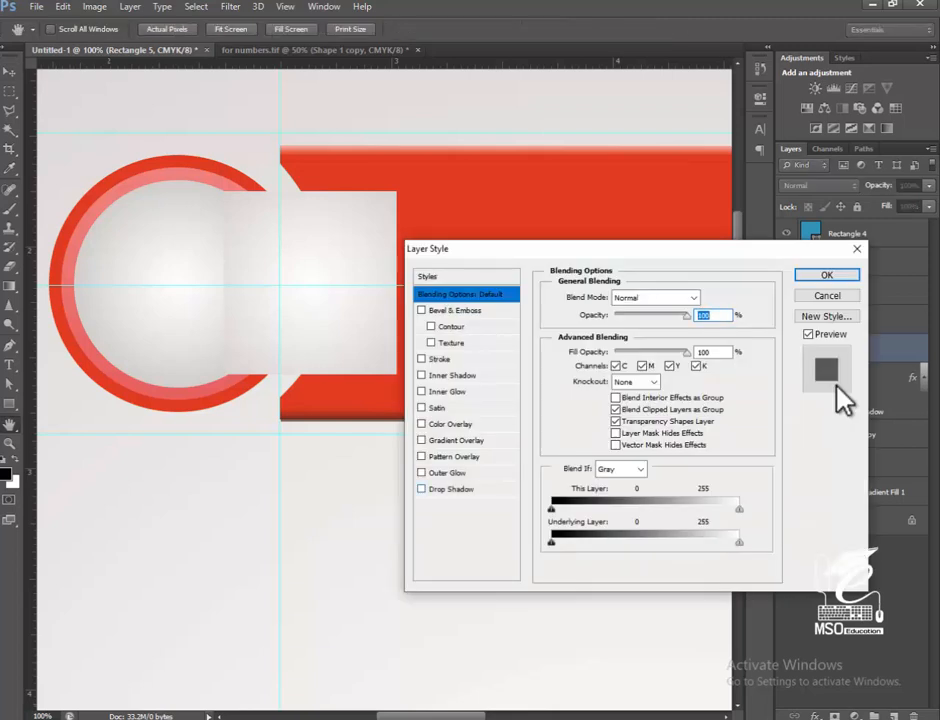
{"action": "left_click", "coordinate": [451, 489]}
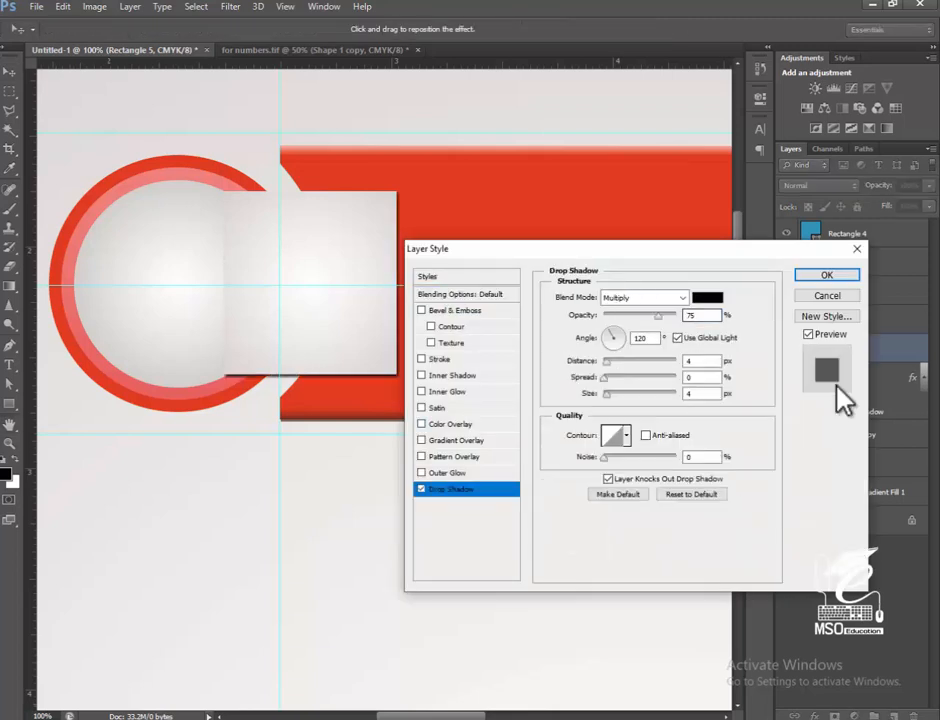
{"action": "left_click_drag", "start_coordinate": [606, 362], "coordinate": [602, 362]}
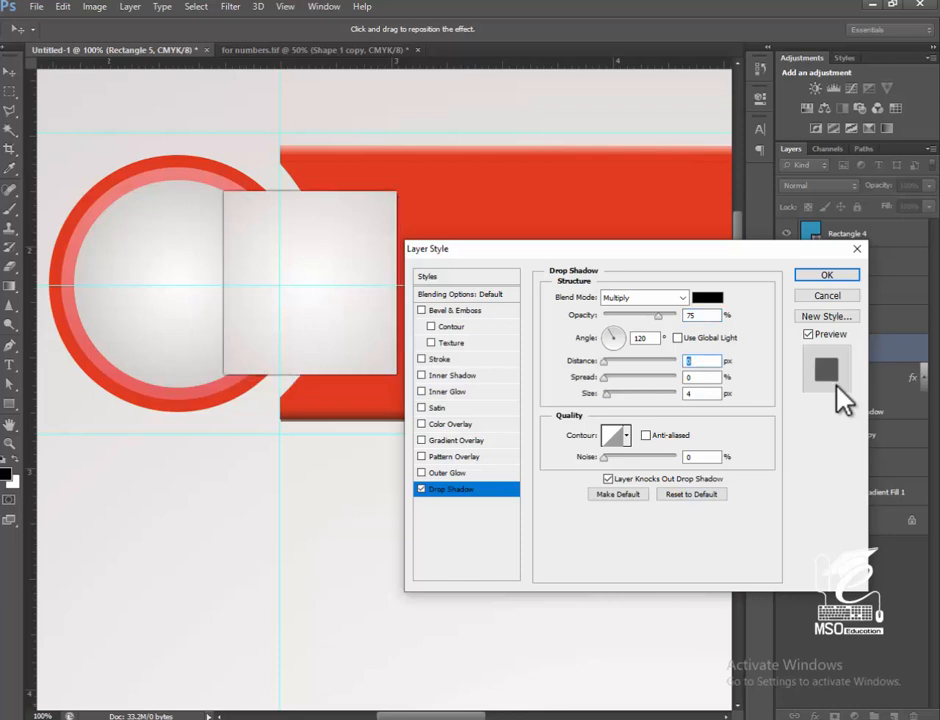
{"action": "key", "text": "Return"}
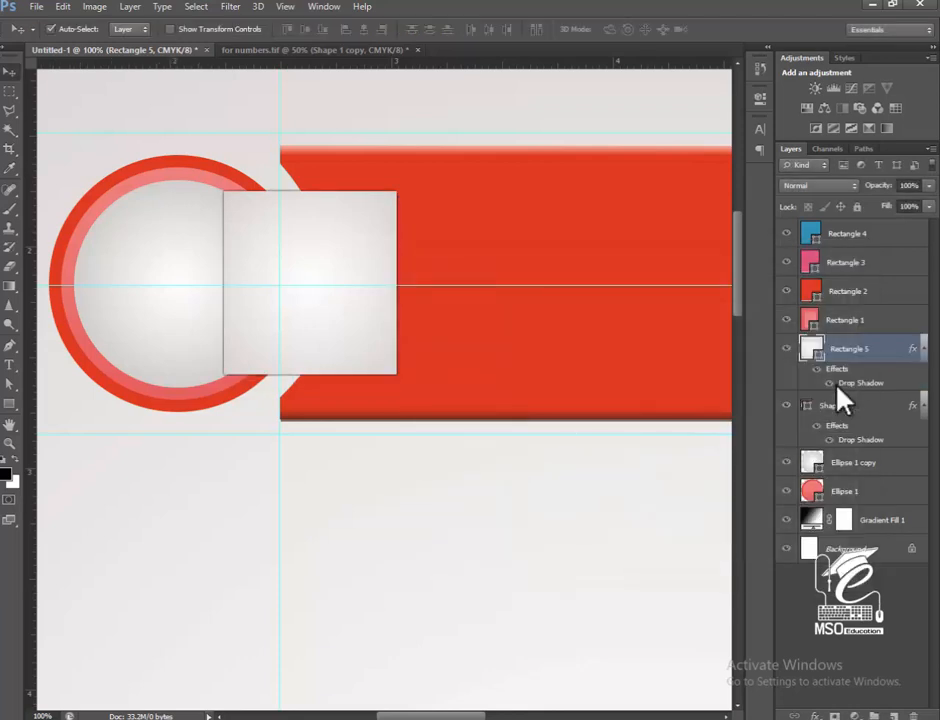
{"action": "left_click_drag", "start_coordinate": [842, 350], "coordinate": [842, 503]}
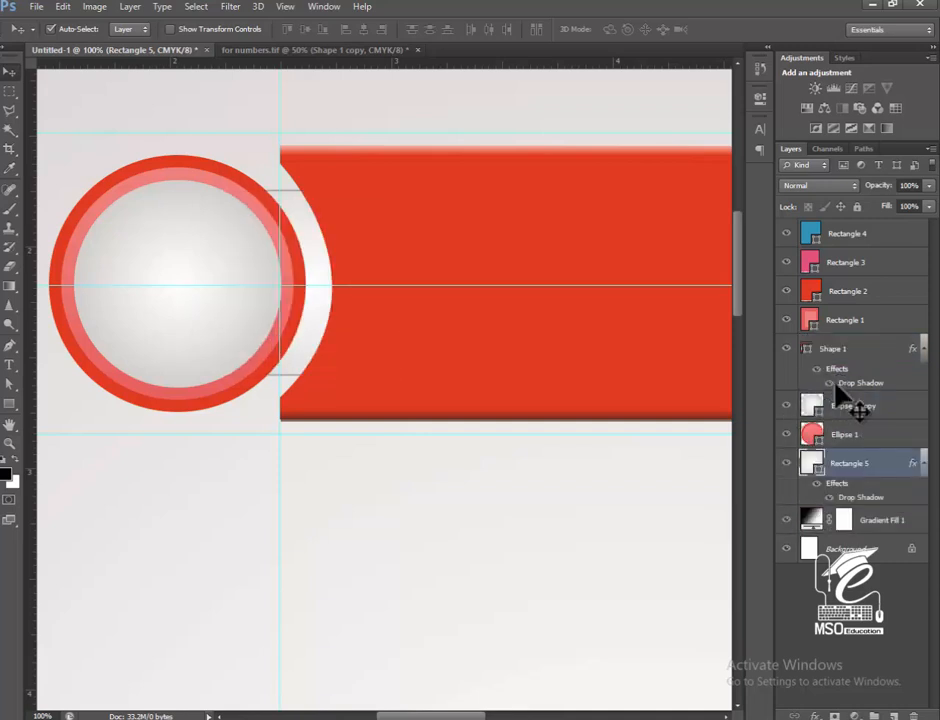
Edit the arrow shape's drop shadow by turning off global light, setting the angle to -4° and slightly reducing the distance.
{"action": "left_click", "coordinate": [837, 386]}
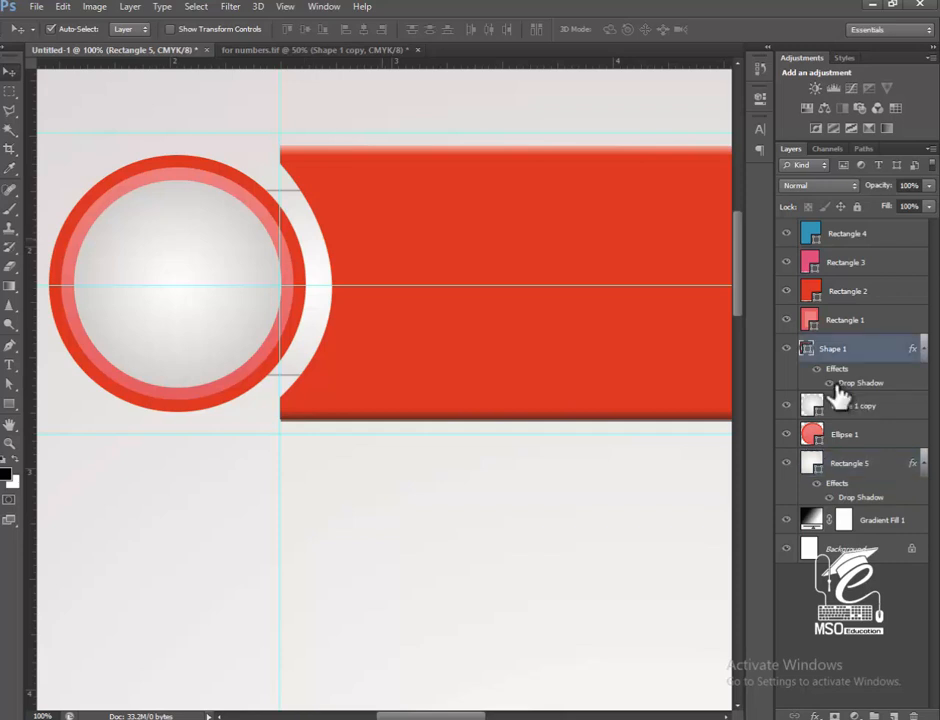
{"action": "double_click", "coordinate": [837, 386]}
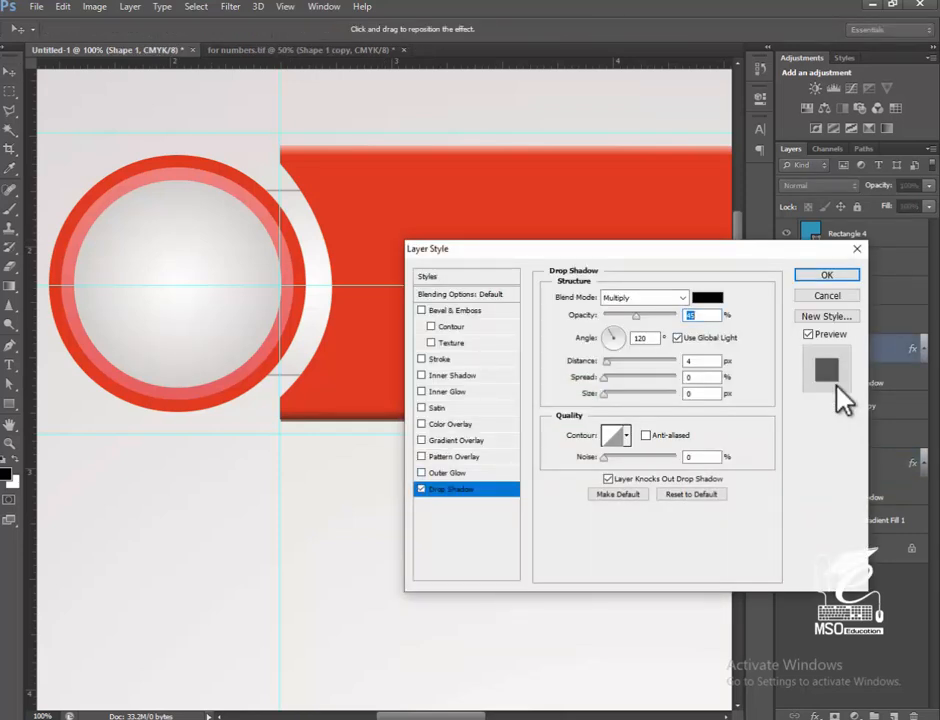
{"action": "left_click", "coordinate": [678, 338]}
{"action": "left_click_drag", "start_coordinate": [655, 250], "coordinate": [775, 243]}
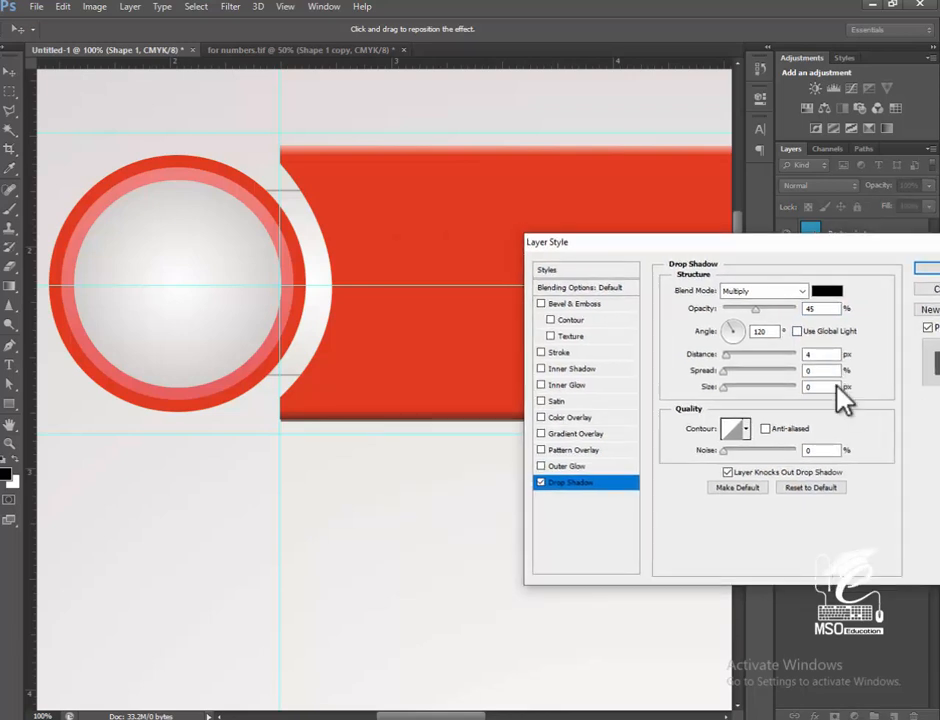
{"action": "key", "text": "Tab"}
{"action": "key", "text": "Tab"}
{"action": "key", "text": "shift+Up"}
{"action": "key", "text": "shift+Up"}
{"action": "key", "text": "shift+Up"}
{"action": "key", "text": "shift+Up"}
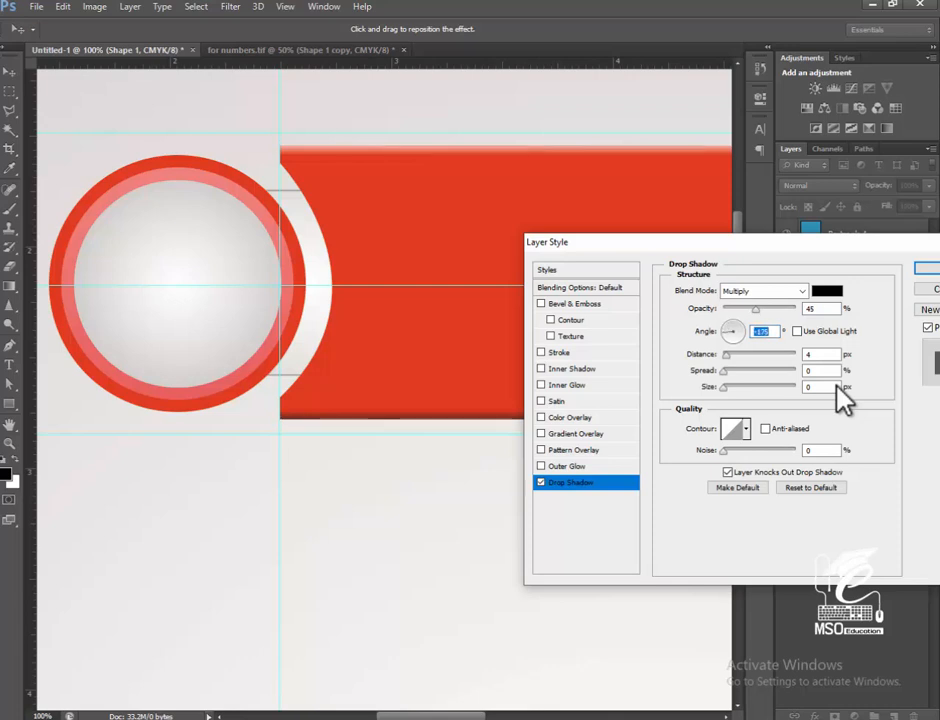
{"action": "type", "text": "0"}
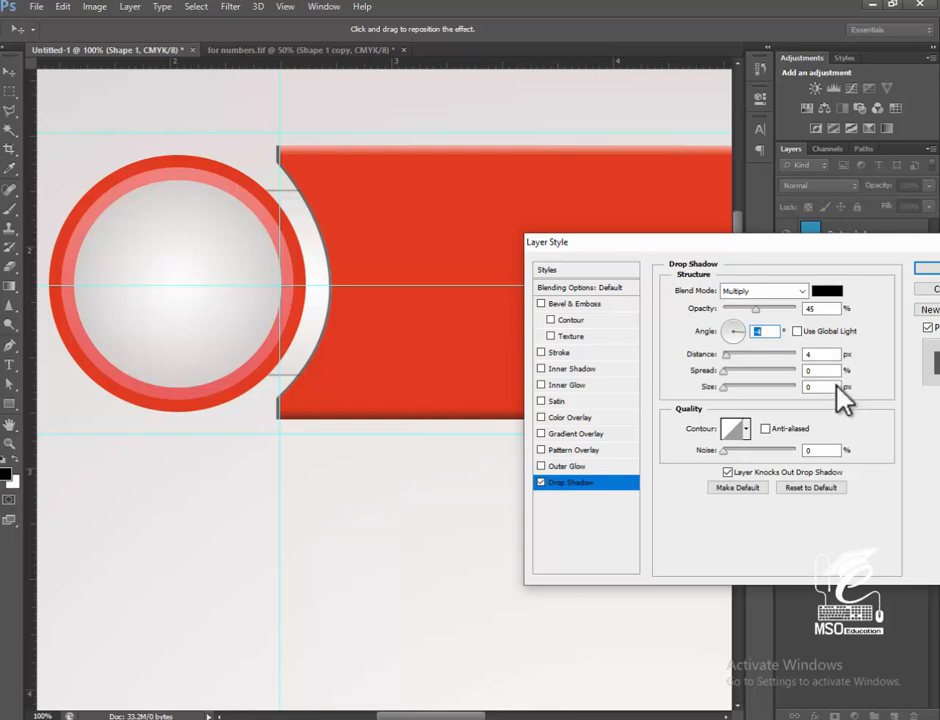
{"action": "type", "text": "-4"}
{"action": "key", "text": "Tab"}
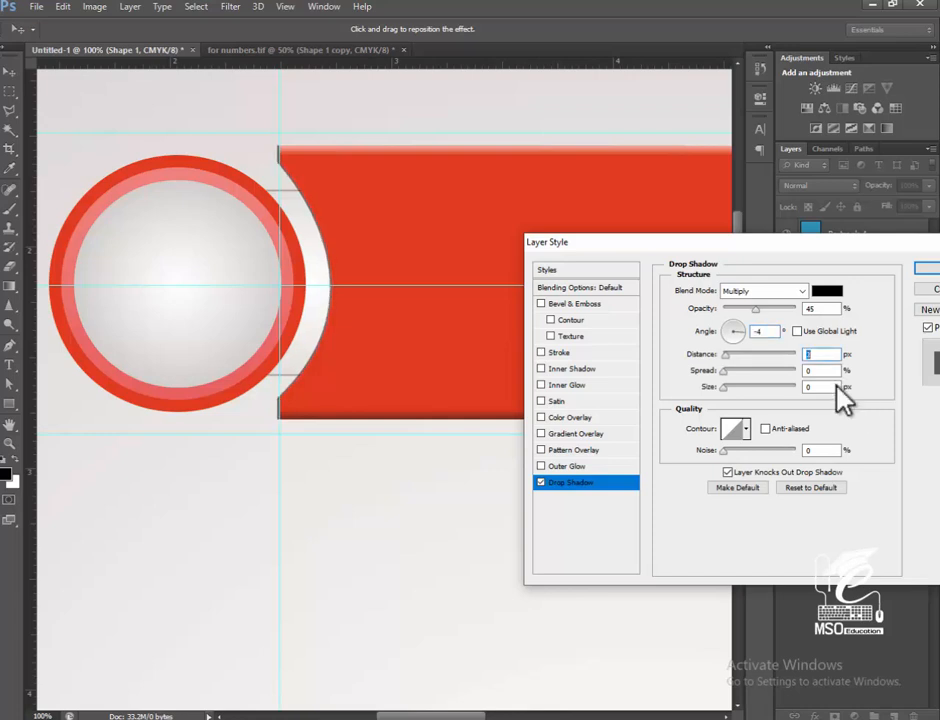
{"action": "key", "text": "Return"}
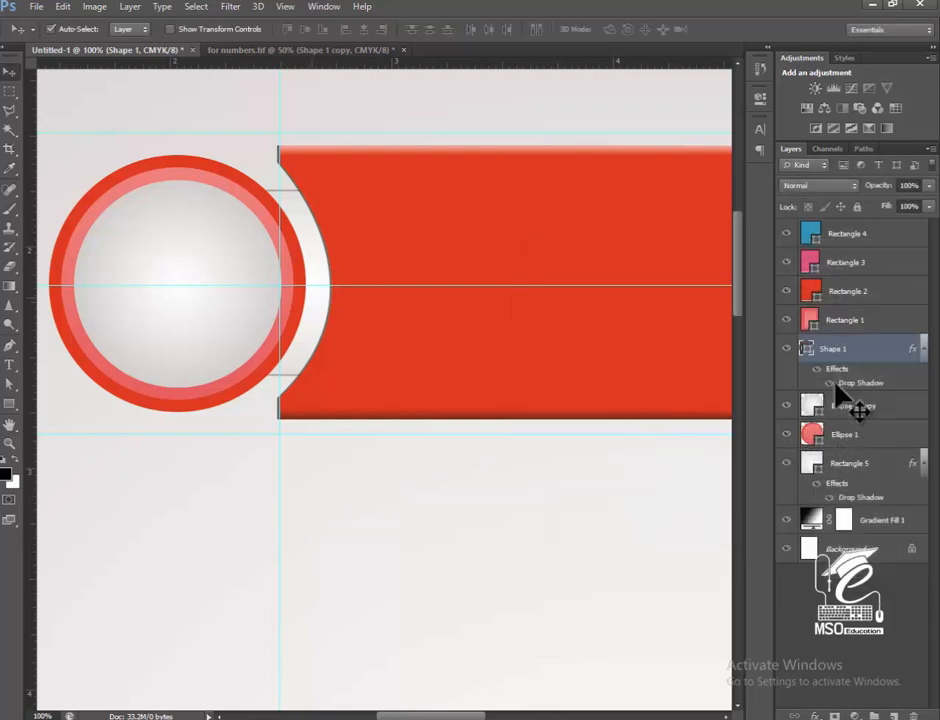
Add a drop shadow to the red ringed circle of the badge.
{"action": "left_click_drag", "start_coordinate": [280, 285], "coordinate": [320, 282]}
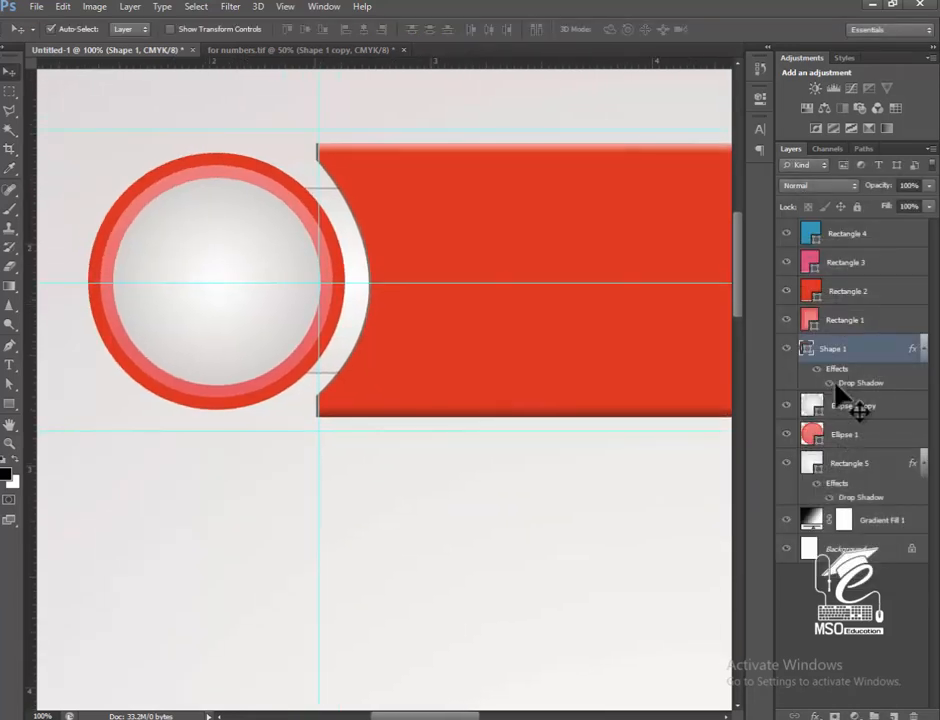
{"action": "left_click", "coordinate": [332, 260]}
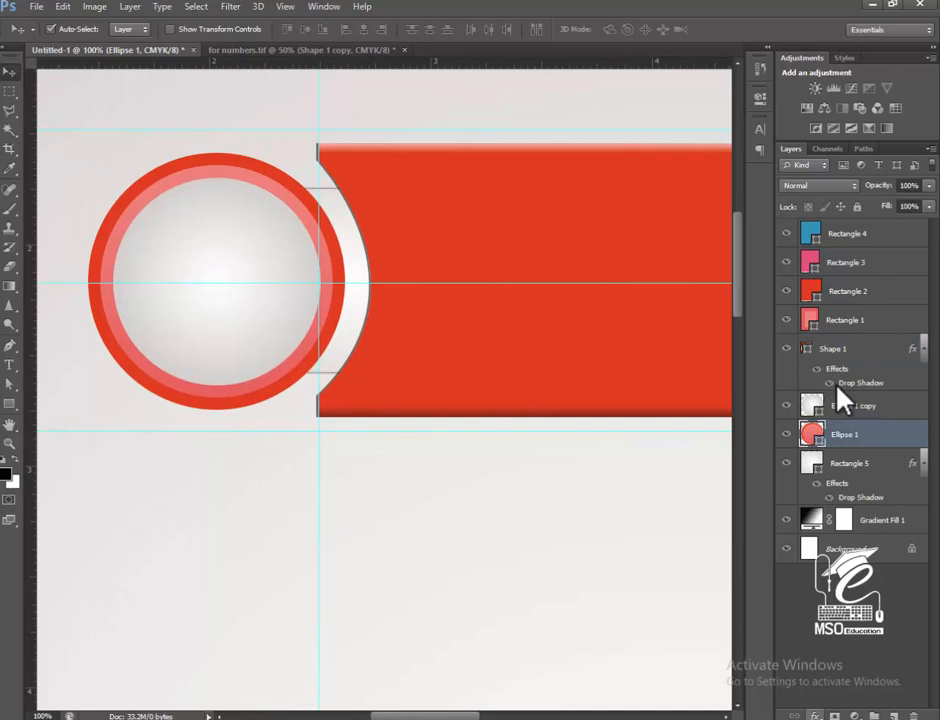
{"action": "left_click", "coordinate": [815, 715]}
{"action": "left_click", "coordinate": [844, 702]}
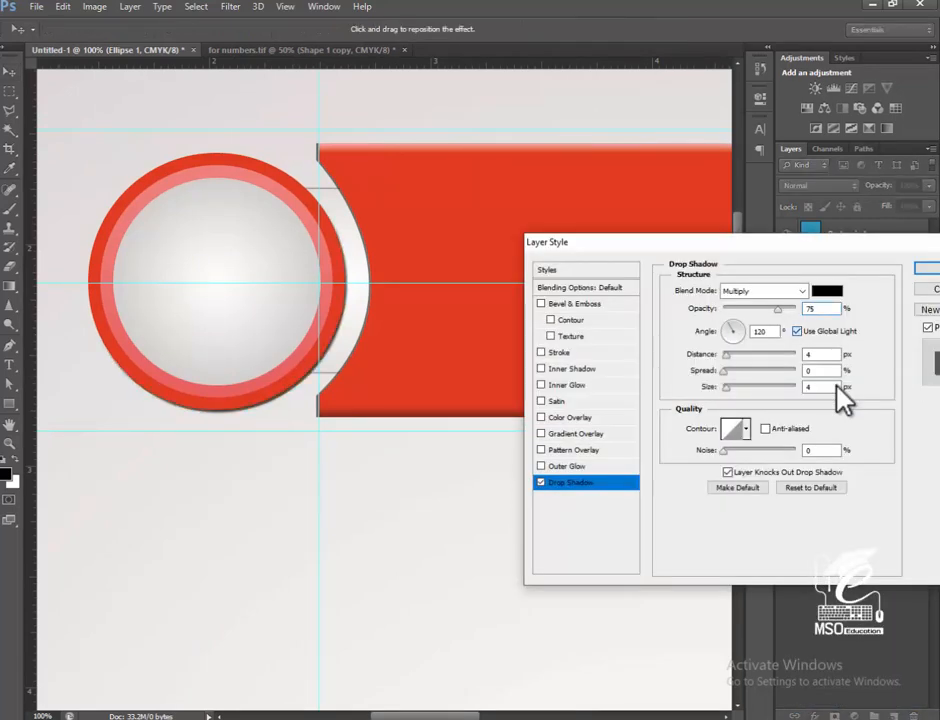
{"action": "key", "text": "Return"}
Make a Polygonal Lasso selection from the arrow's lower-left corner, beneath its bottom edge, around the tip and back through its lower half.
{"action": "key", "text": "ctrl+minus"}
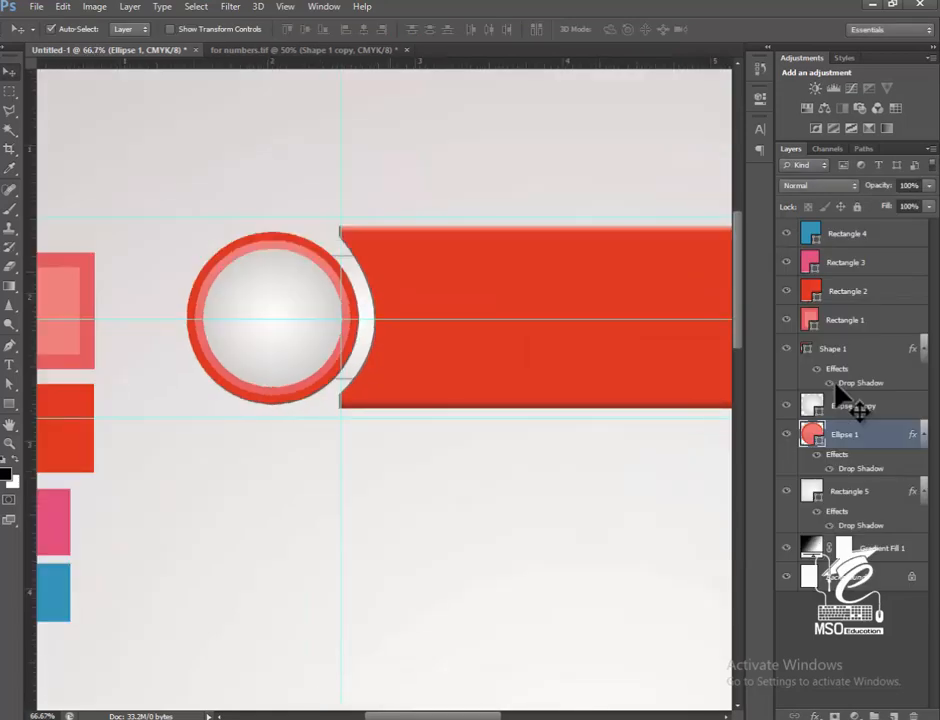
{"action": "key", "text": "ctrl+minus"}
{"action": "key", "text": "space"}
{"action": "mouse_move", "coordinate": [835, 383]}
{"action": "left_mouse_down"}
{"action": "mouse_move", "coordinate": [571, 301]}
{"action": "mouse_move", "coordinate": [615, 287]}
{"action": "mouse_move", "coordinate": [612, 302]}
{"action": "mouse_move", "coordinate": [681, 309]}
{"action": "mouse_move", "coordinate": [612, 303]}
{"action": "left_mouse_up"}
{"action": "left_click", "coordinate": [311, 430]}
{"action": "left_click", "coordinate": [9, 111]}
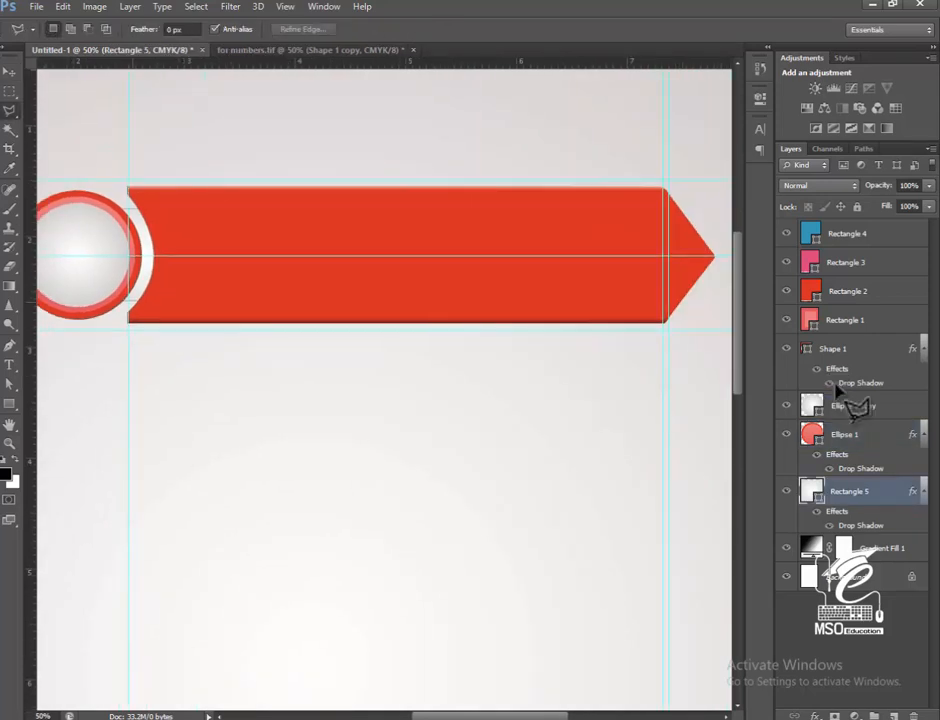
{"action": "key", "text": "ctrl+plus"}
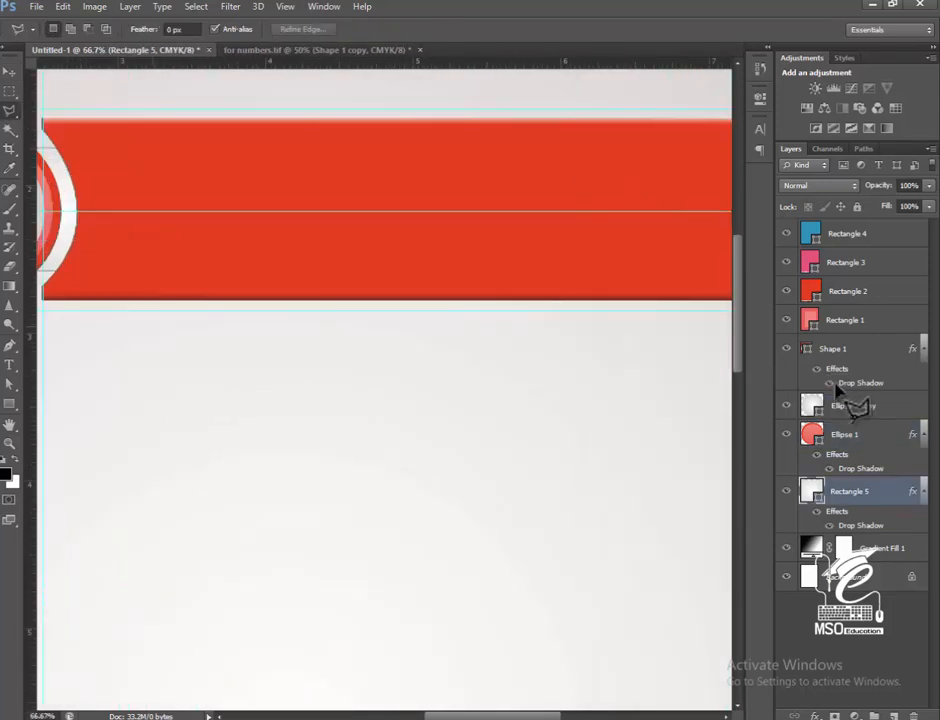
{"action": "key", "text": "space"}
{"action": "left_click_drag", "start_coordinate": [380, 300], "coordinate": [498, 300]}
{"action": "key", "text": "ctrl+plus"}
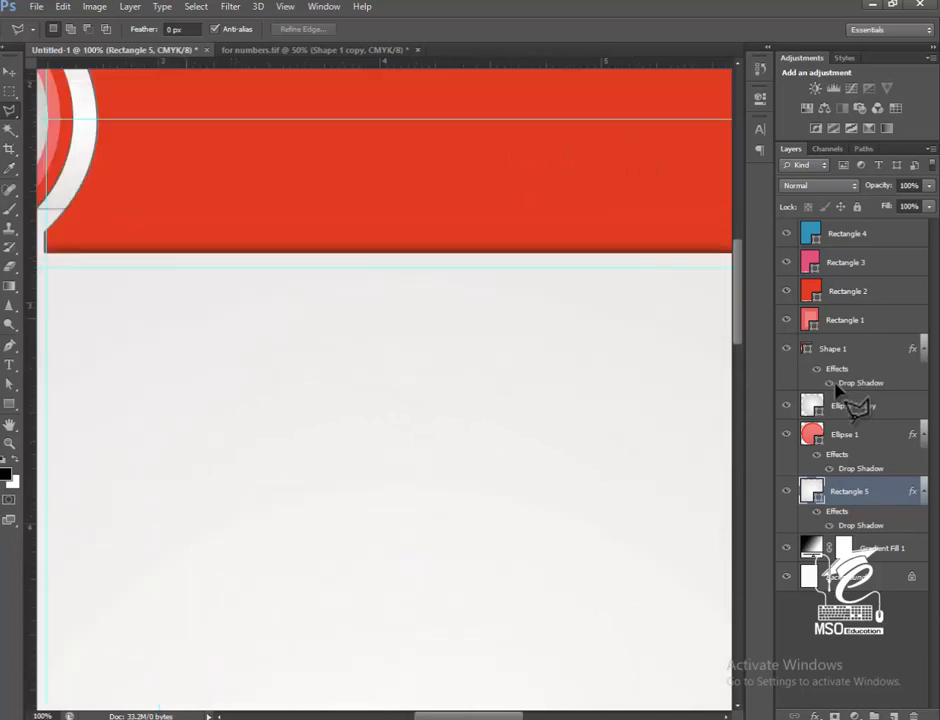
{"action": "key", "text": "space"}
{"action": "left_click_drag", "start_coordinate": [380, 300], "coordinate": [484, 317]}
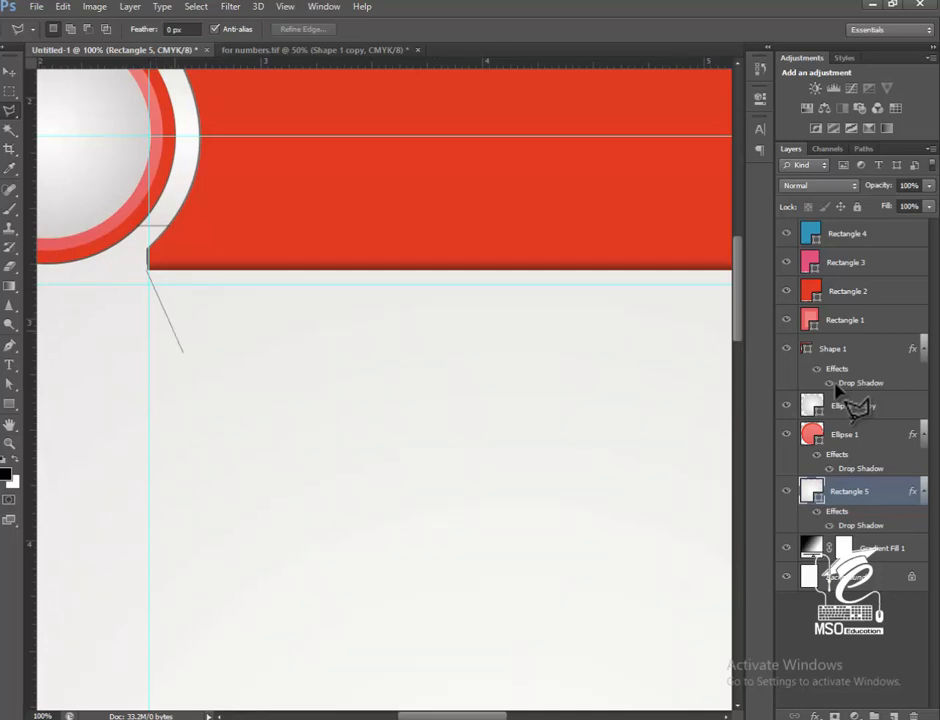
{"action": "left_click", "coordinate": [220, 388]}
{"action": "left_click_drag", "start_coordinate": [710, 405], "coordinate": [50, 437]}
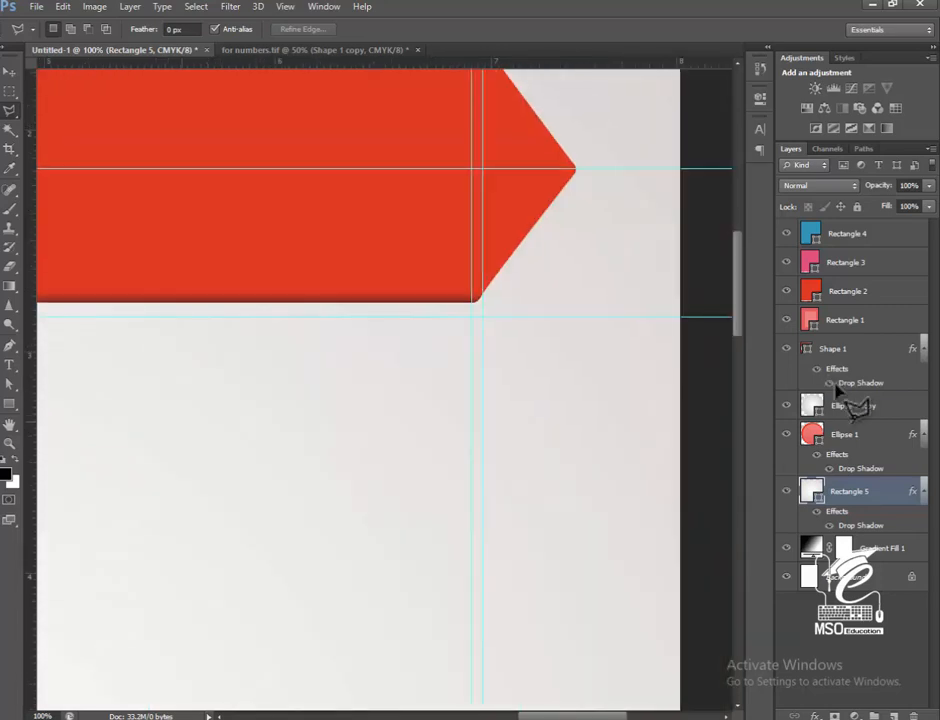
{"action": "left_click", "coordinate": [563, 443]}
{"action": "left_click", "coordinate": [643, 268]}
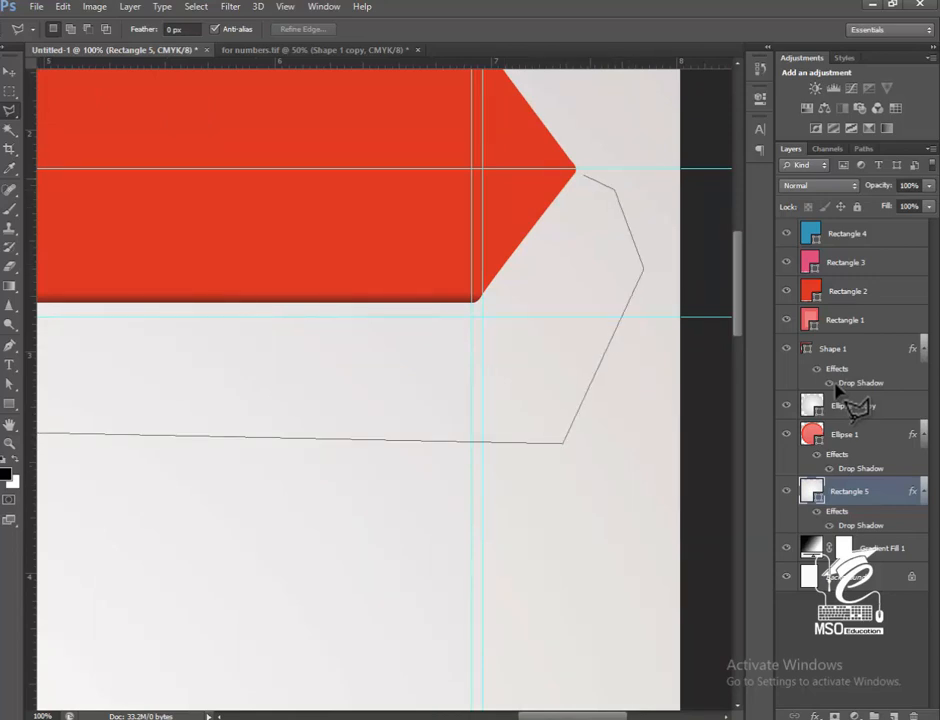
{"action": "left_click", "coordinate": [576, 168]}
{"action": "left_click", "coordinate": [283, 180]}
{"action": "left_click_drag", "start_coordinate": [185, 199], "coordinate": [712, 303]}
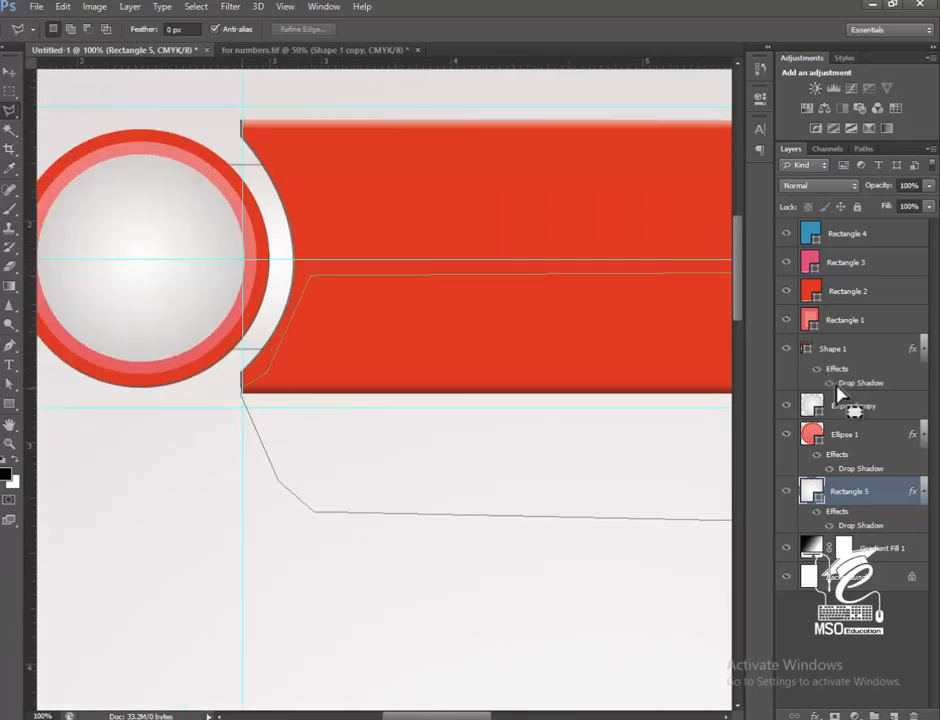
{"action": "key", "text": "Return"}
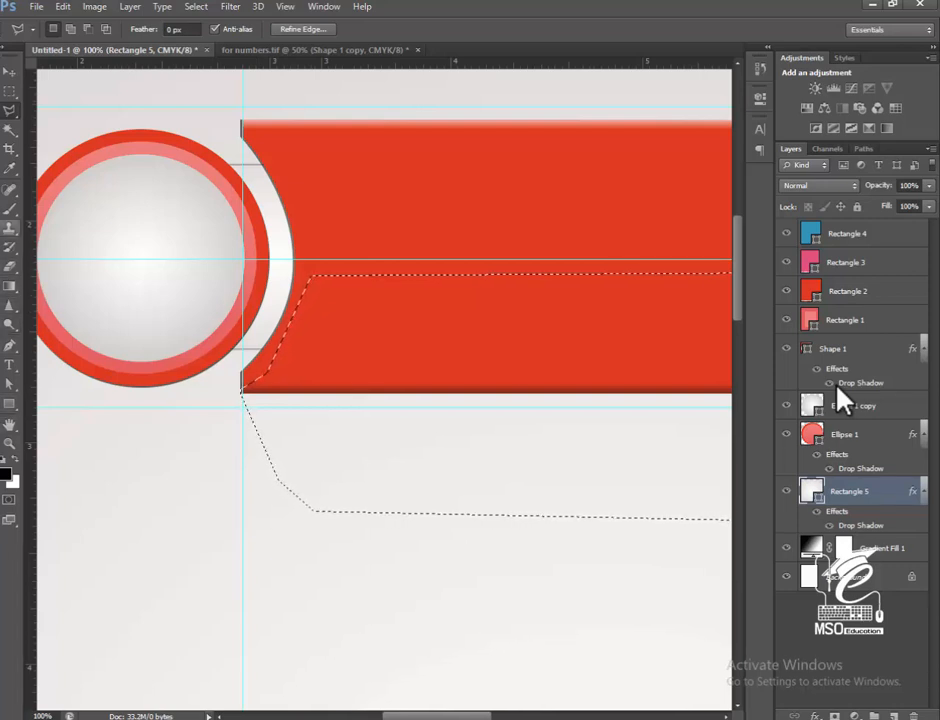
Set up a soft 70 px brush with 0% hardness and create a new layer above the connector rectangle.
{"action": "key", "text": "b"}
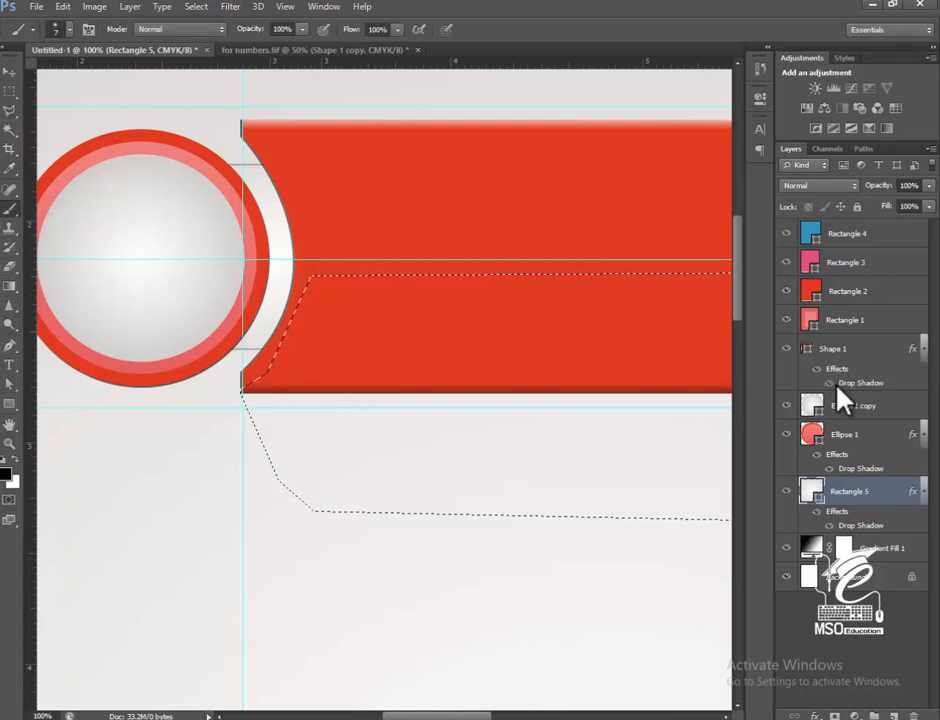
{"action": "left_click", "coordinate": [69, 30]}
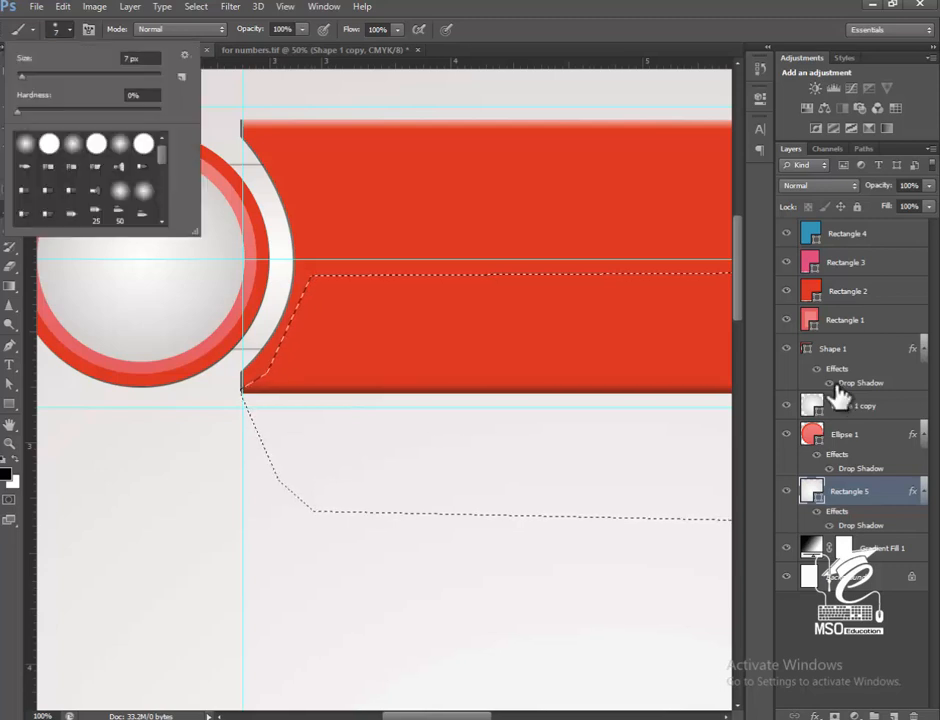
{"action": "left_click_drag", "start_coordinate": [22, 77], "coordinate": [27, 77]}
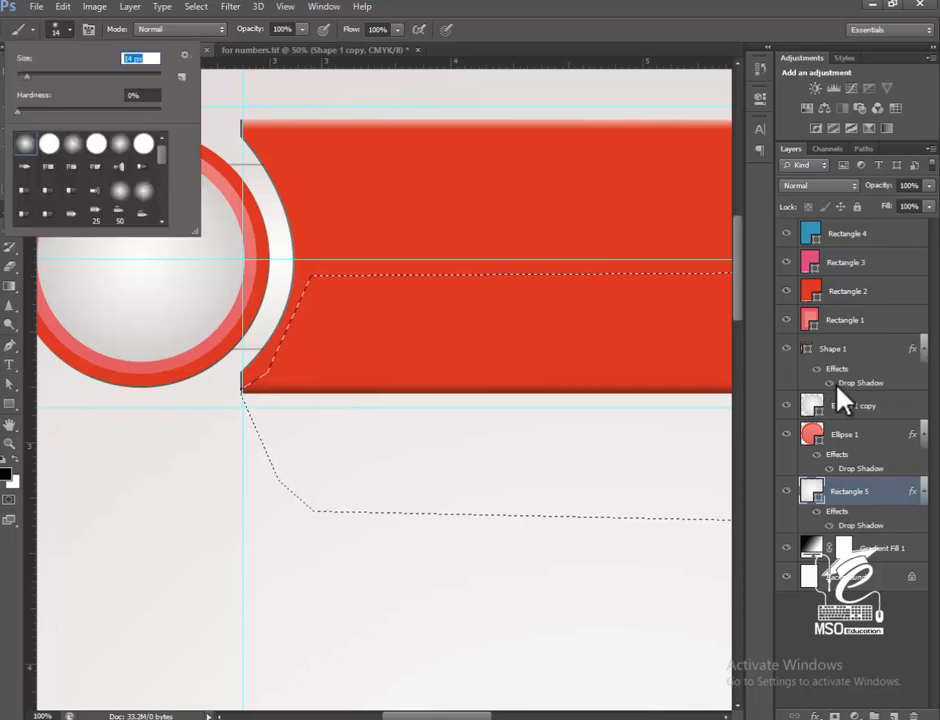
{"action": "key", "text": "Return"}
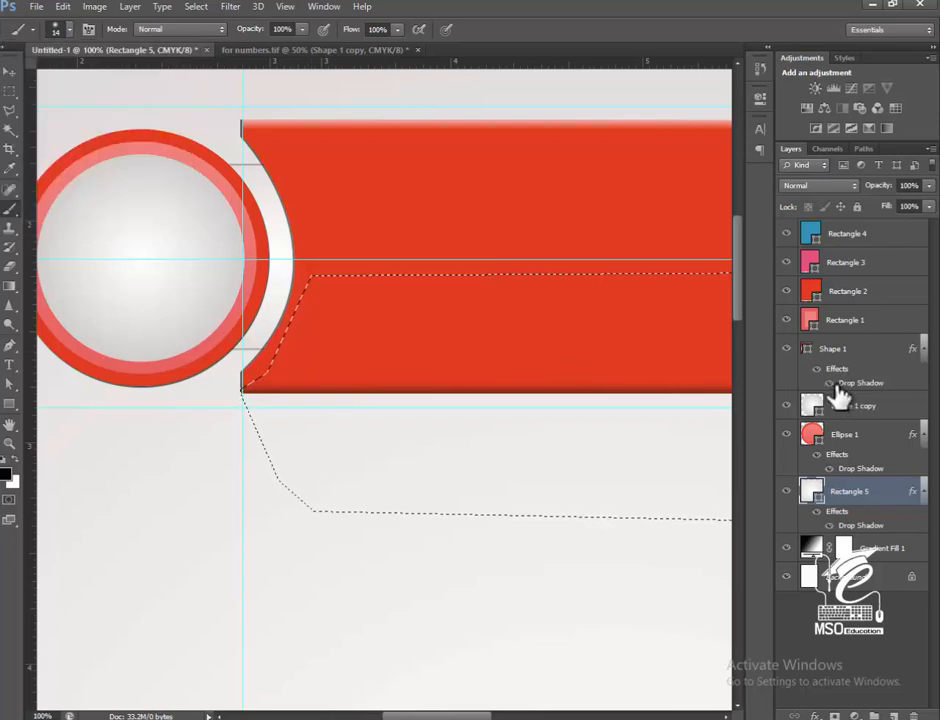
{"action": "key", "text": "ctrl+shift+alt+n"}
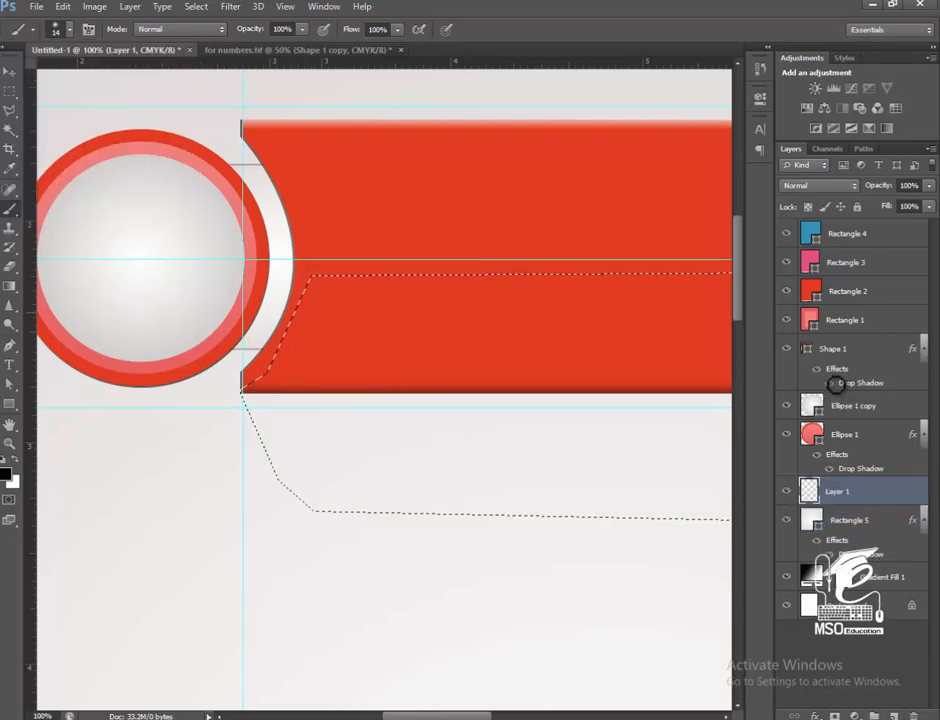
{"action": "key", "text": "bracketright"}
{"action": "key", "text": "bracketright"}
{"action": "key", "text": "bracketright"}
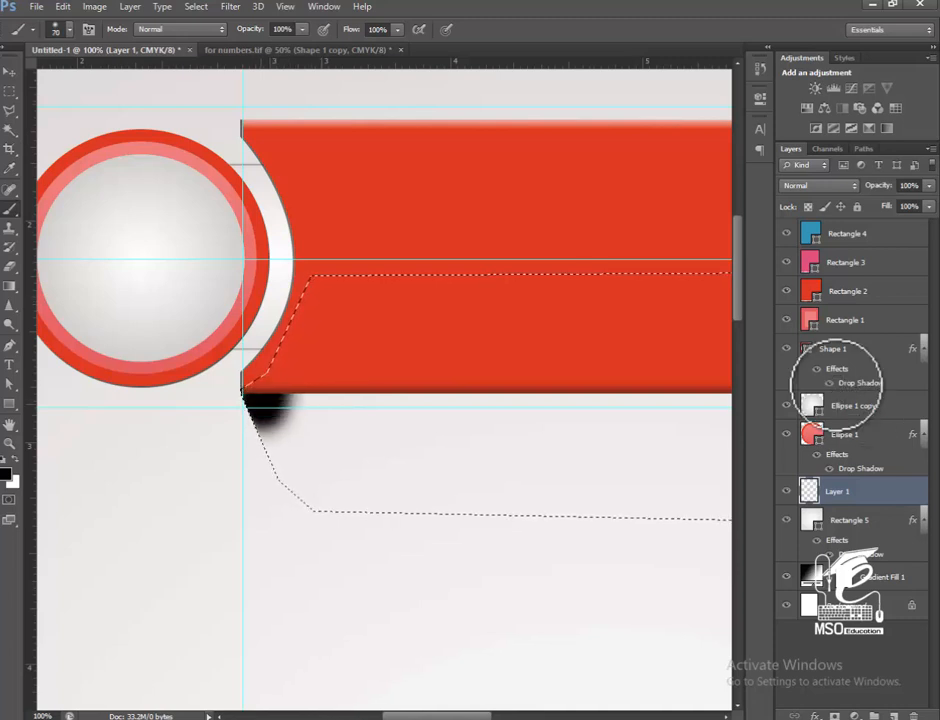
{"action": "key", "text": "ctrl+z"}
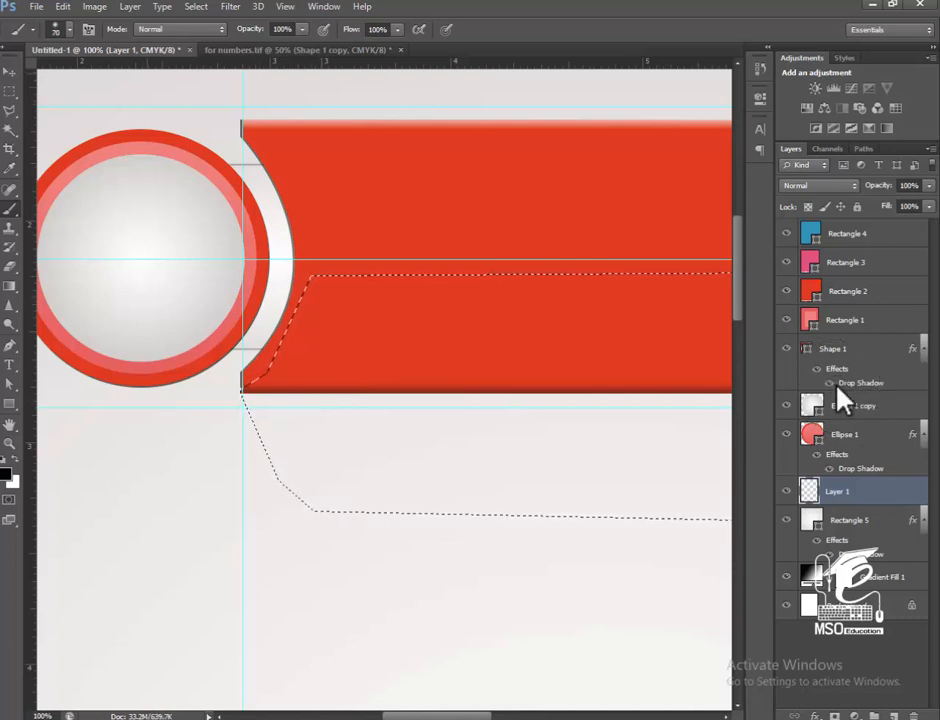
Set the brush opacity to 52% and its flow to 56%.
{"action": "left_click", "coordinate": [302, 30]}
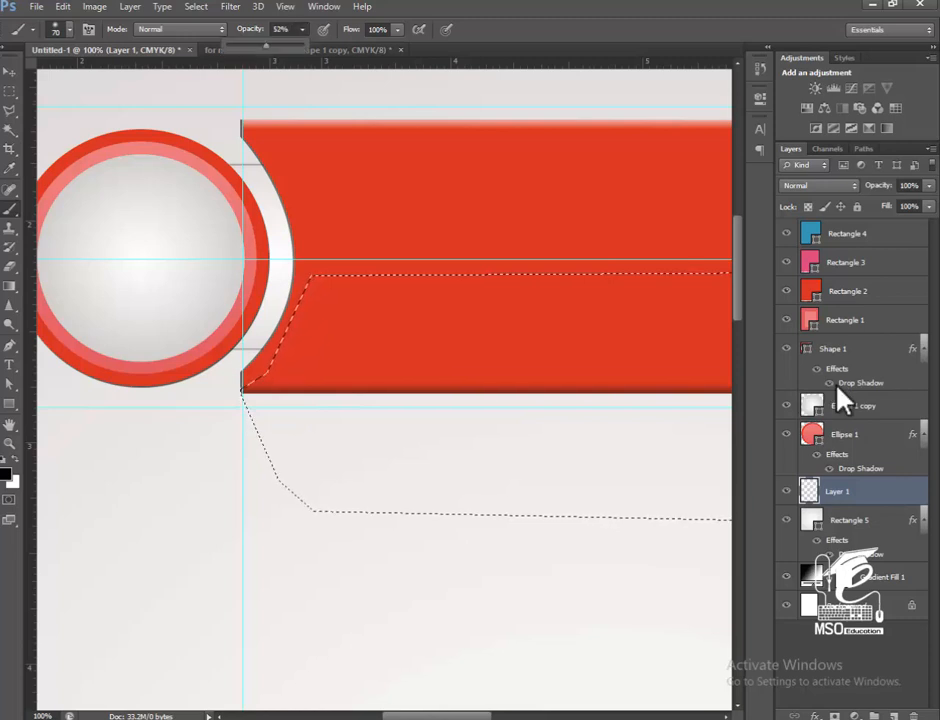
{"action": "left_click", "coordinate": [397, 30]}
{"action": "left_click_drag", "start_coordinate": [398, 46], "coordinate": [364, 46]}
{"action": "left_click", "coordinate": [265, 407]}
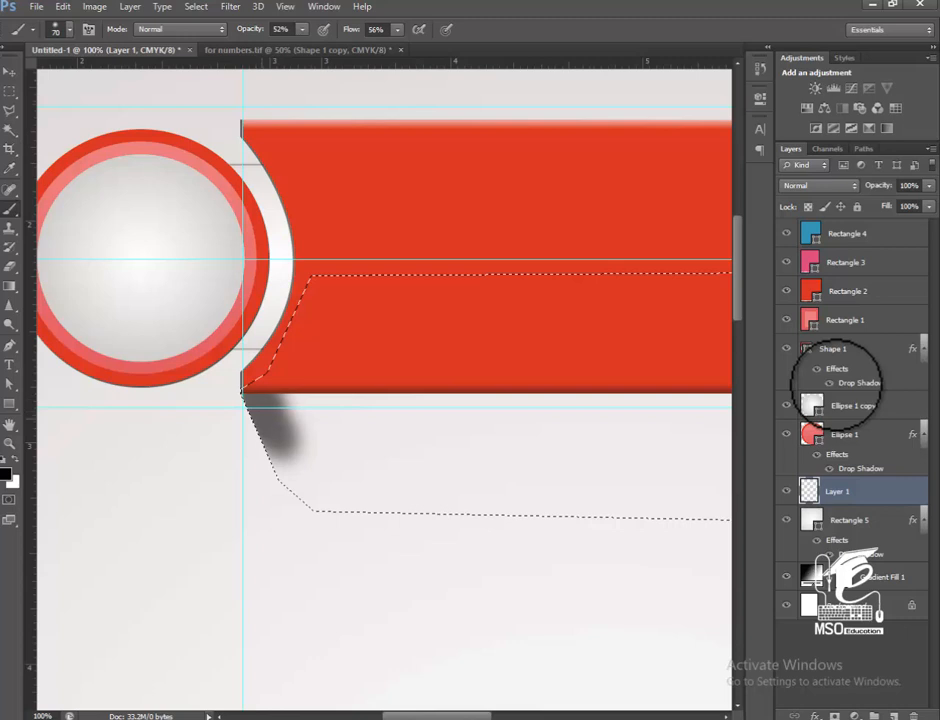
{"action": "left_click_drag", "start_coordinate": [280, 435], "coordinate": [445, 418]}
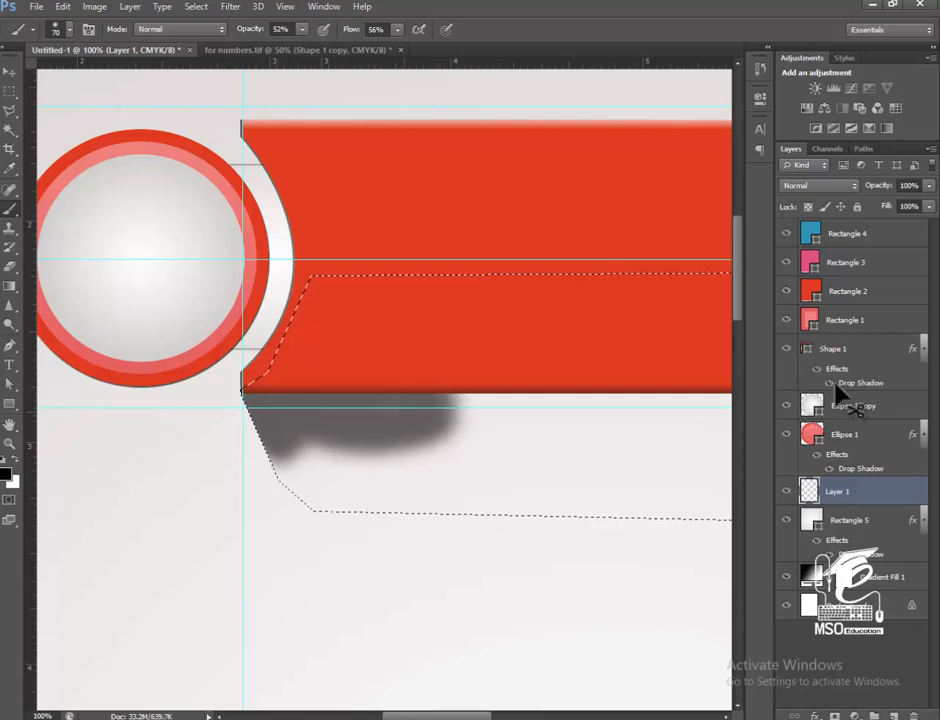
{"action": "key", "text": "ctrl+z"}
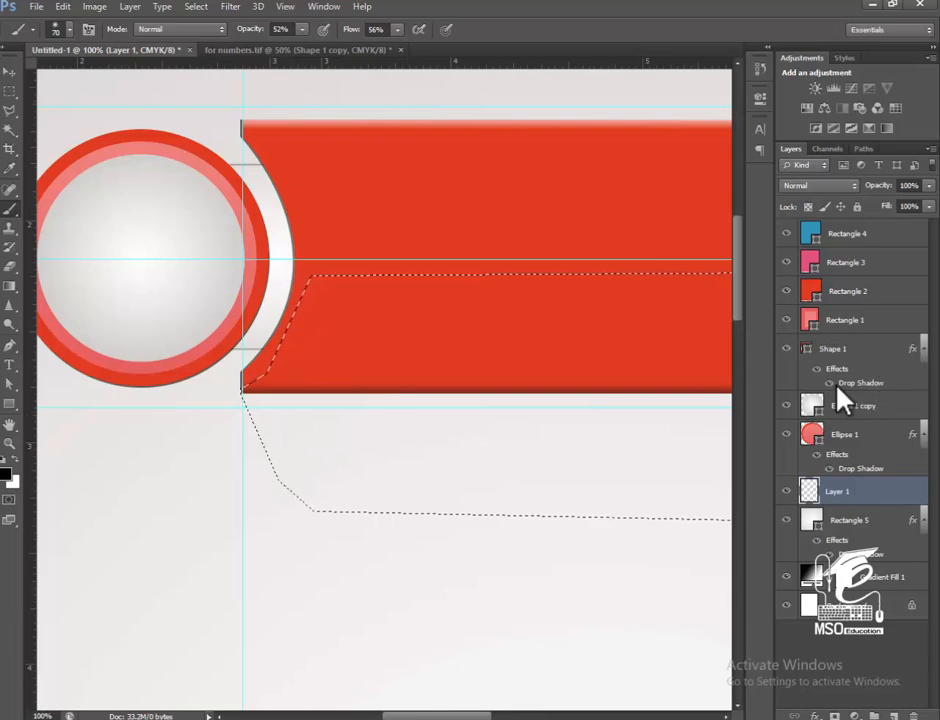
Set the brush opacity to 41% and the foreground colour to dark grey #514f4f.
{"action": "left_click_drag", "start_coordinate": [302, 46], "coordinate": [294, 46]}
{"action": "left_click", "coordinate": [5, 474]}
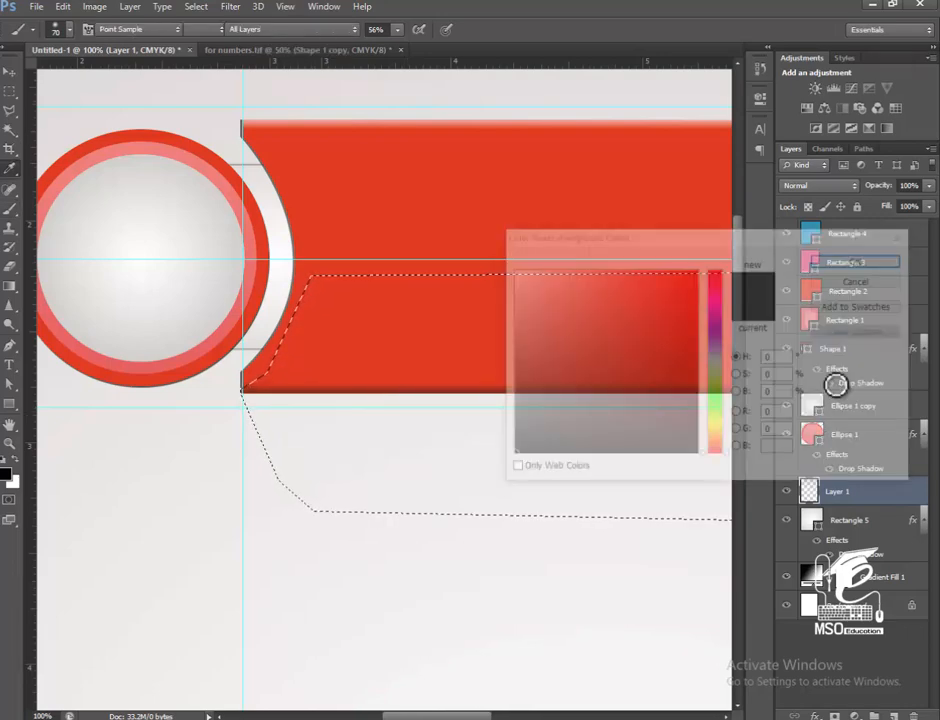
{"action": "left_click", "coordinate": [515, 397]}
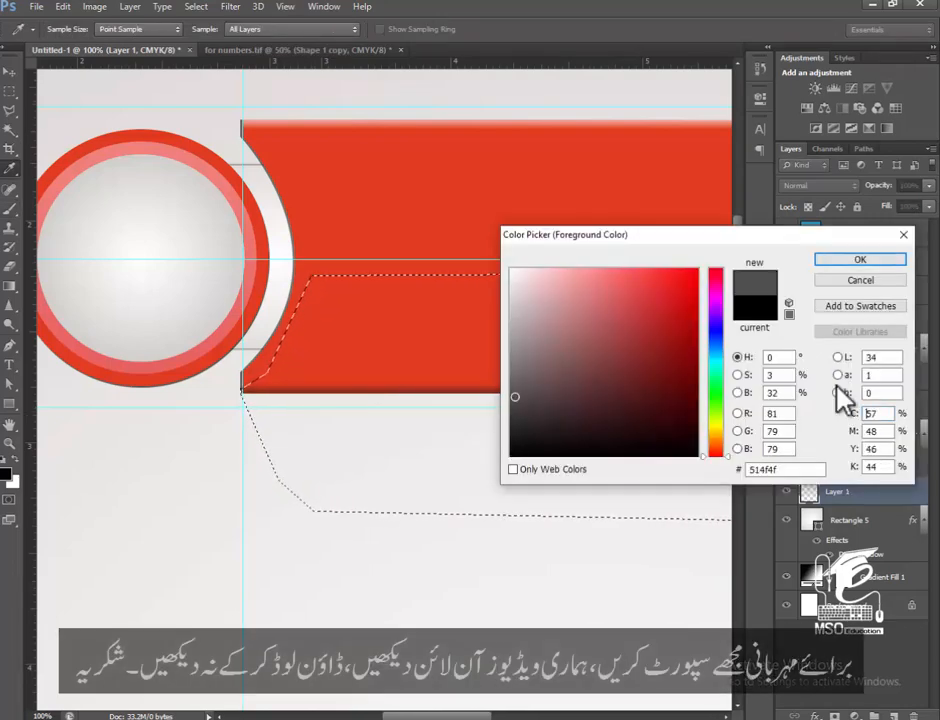
{"action": "left_click", "coordinate": [860, 259]}
Paint a soft grey shadow inside the selection, along the arrow's bottom edge and around its tip, with a 100 px brush.
{"action": "mouse_move", "coordinate": [248, 396]}
{"action": "left_mouse_down"}
{"action": "mouse_move", "coordinate": [272, 445]}
{"action": "mouse_move", "coordinate": [285, 430]}
{"action": "mouse_move", "coordinate": [510, 402]}
{"action": "mouse_move", "coordinate": [300, 440]}
{"action": "mouse_move", "coordinate": [490, 422]}
{"action": "left_mouse_up"}
{"action": "mouse_move", "coordinate": [655, 371]}
{"action": "left_mouse_down"}
{"action": "mouse_move", "coordinate": [180, 386]}
{"action": "mouse_move", "coordinate": [610, 401]}
{"action": "mouse_move", "coordinate": [190, 407]}
{"action": "left_mouse_up"}
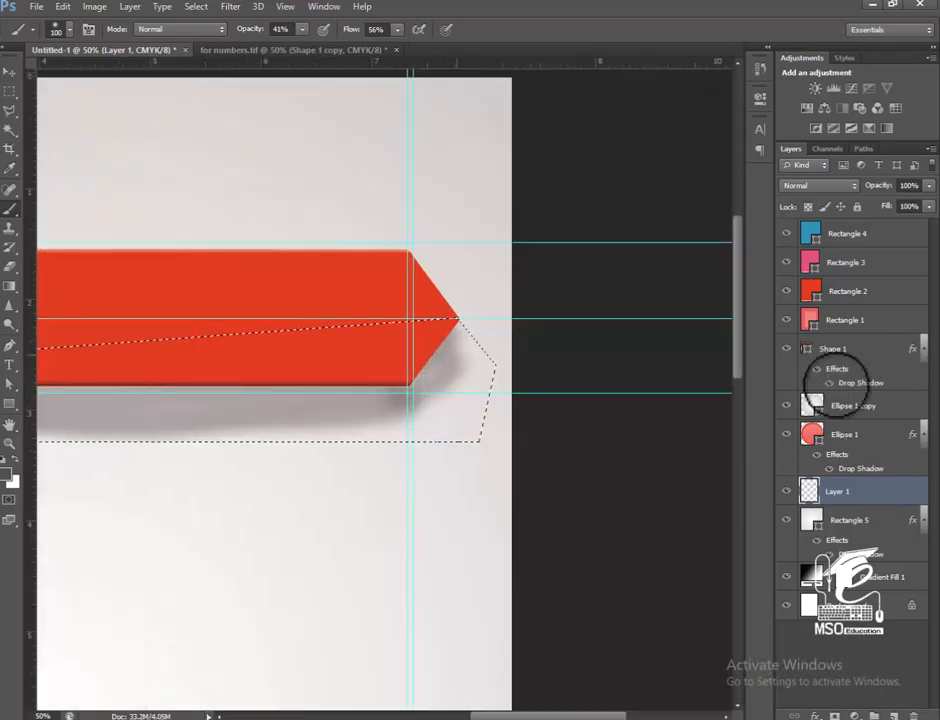
{"action": "mouse_move", "coordinate": [448, 345]}
{"action": "left_mouse_down"}
{"action": "mouse_move", "coordinate": [474, 358]}
{"action": "mouse_move", "coordinate": [445, 382]}
{"action": "mouse_move", "coordinate": [474, 374]}
{"action": "left_mouse_up"}
{"action": "left_click_drag", "start_coordinate": [398, 398], "coordinate": [372, 402]}
{"action": "mouse_move", "coordinate": [398, 406]}
{"action": "left_mouse_down"}
{"action": "mouse_move", "coordinate": [447, 412]}
{"action": "mouse_move", "coordinate": [252, 422]}
{"action": "left_mouse_up"}
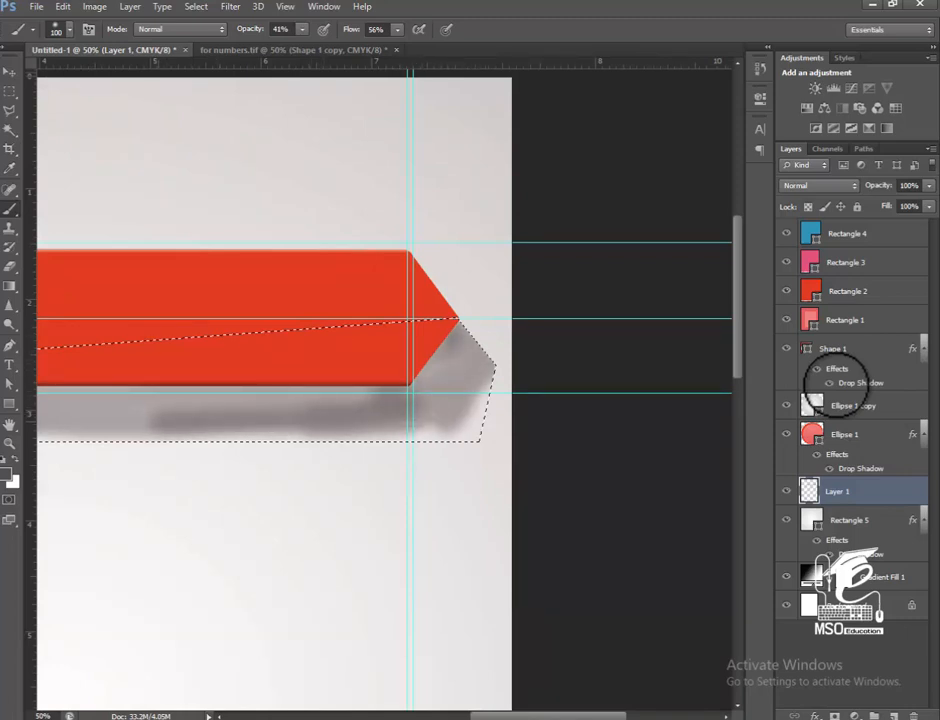
{"action": "left_click_drag", "start_coordinate": [330, 420], "coordinate": [538, 418]}
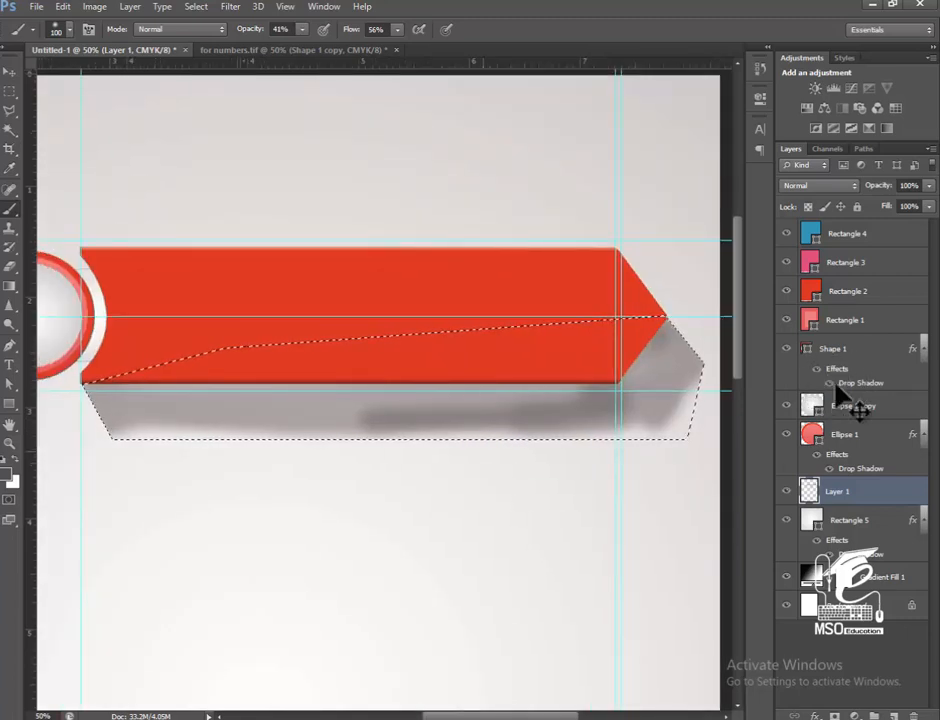
Deselect the arrow shadow area and lower the painted shadow layer's opacity to 48%.
{"action": "key", "text": "ctrl+d"}
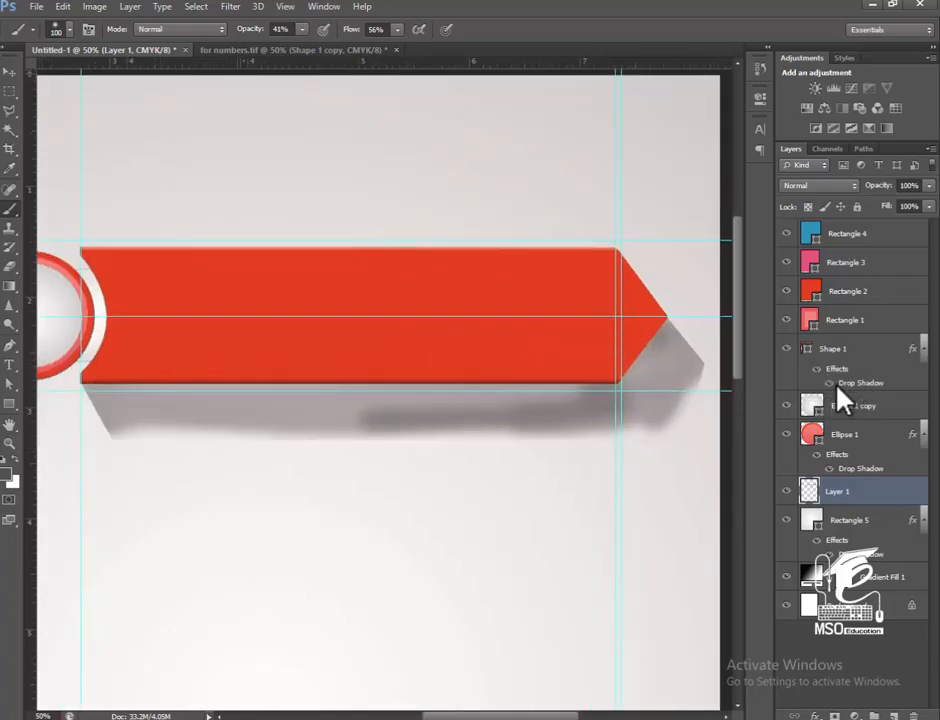
{"action": "left_click", "coordinate": [929, 186]}
{"action": "left_click_drag", "start_coordinate": [929, 203], "coordinate": [890, 203]}
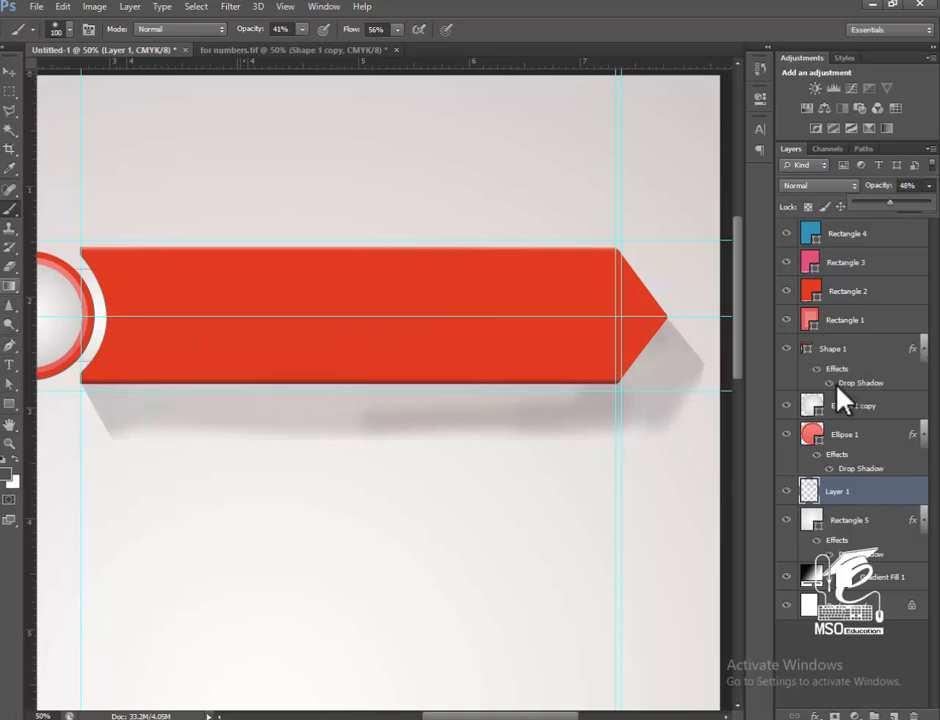
Set up the Eraser with 64% flow and 60% opacity for softening the painted shadow.
{"action": "key", "text": "e"}
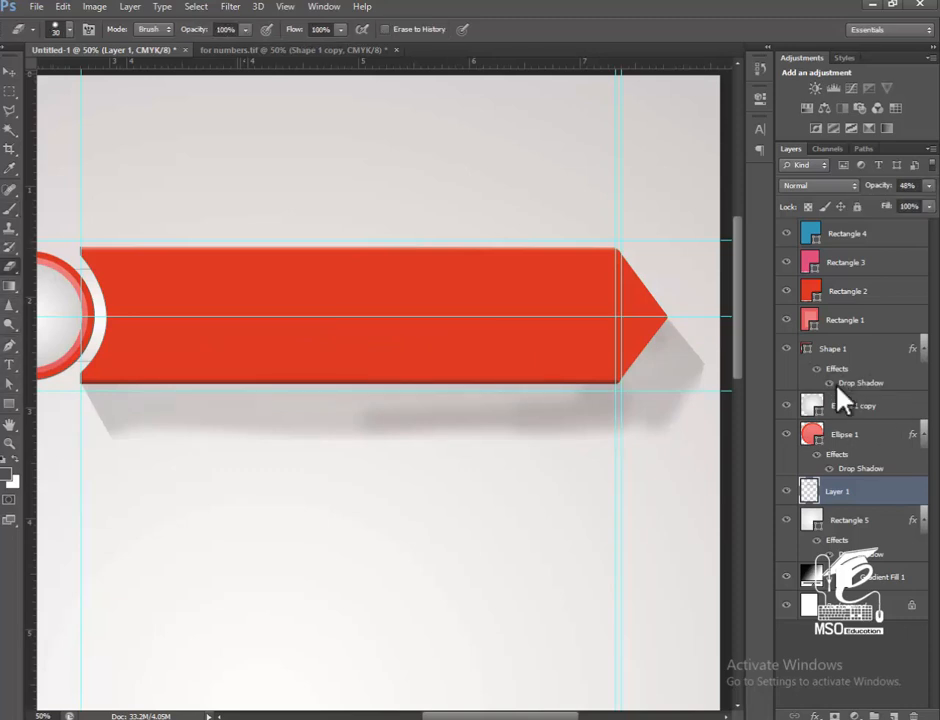
{"action": "left_click", "coordinate": [341, 29]}
{"action": "left_click_drag", "start_coordinate": [343, 47], "coordinate": [313, 47]}
{"action": "left_click", "coordinate": [245, 29]}
{"action": "left_click_drag", "start_coordinate": [247, 47], "coordinate": [215, 47]}
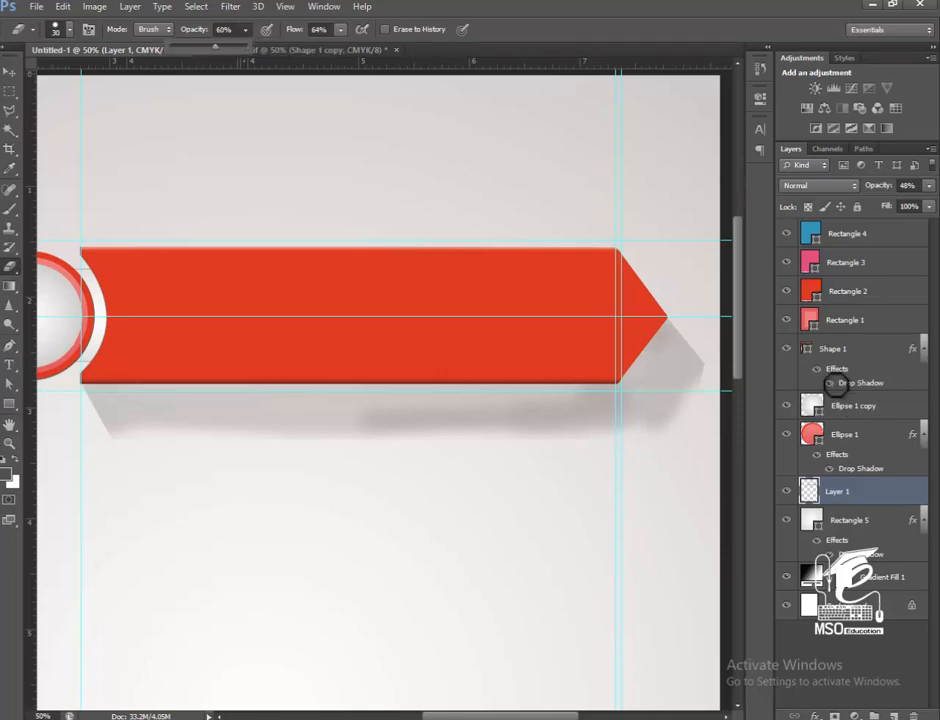
Enlarge the eraser to 80 px and try erasing along the lower edge of the arrow's shadow, undoing the stroke.
{"action": "key", "text": "bracketright"}
{"action": "key", "text": "bracketright"}
{"action": "key", "text": "bracketright"}
{"action": "key", "text": "bracketright"}
{"action": "key", "text": "bracketright"}
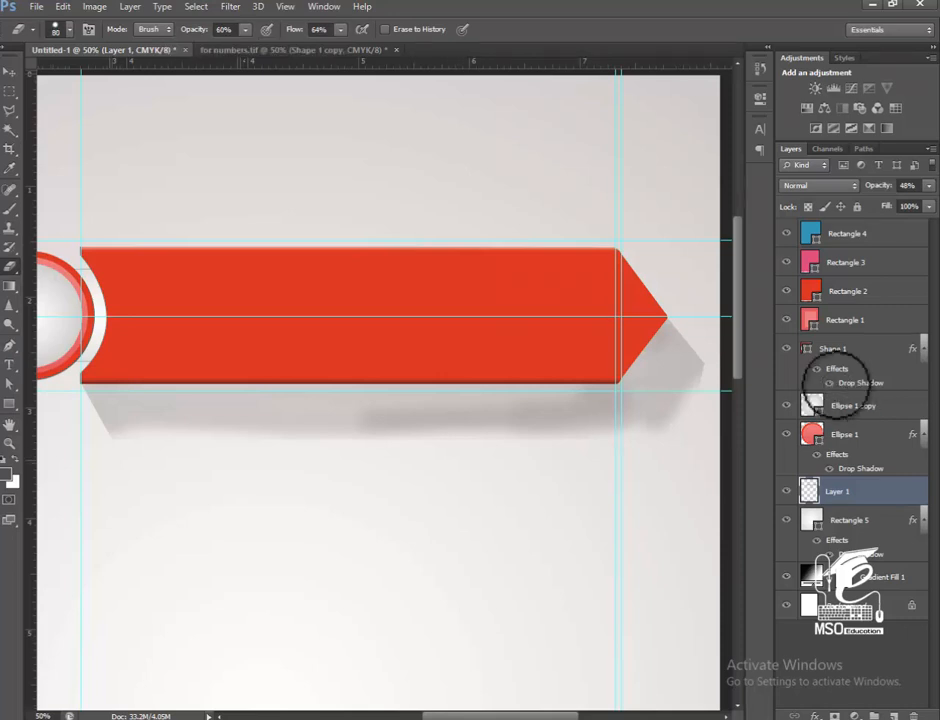
{"action": "left_click_drag", "start_coordinate": [108, 443], "coordinate": [450, 443]}
{"action": "key", "text": "ctrl+z"}
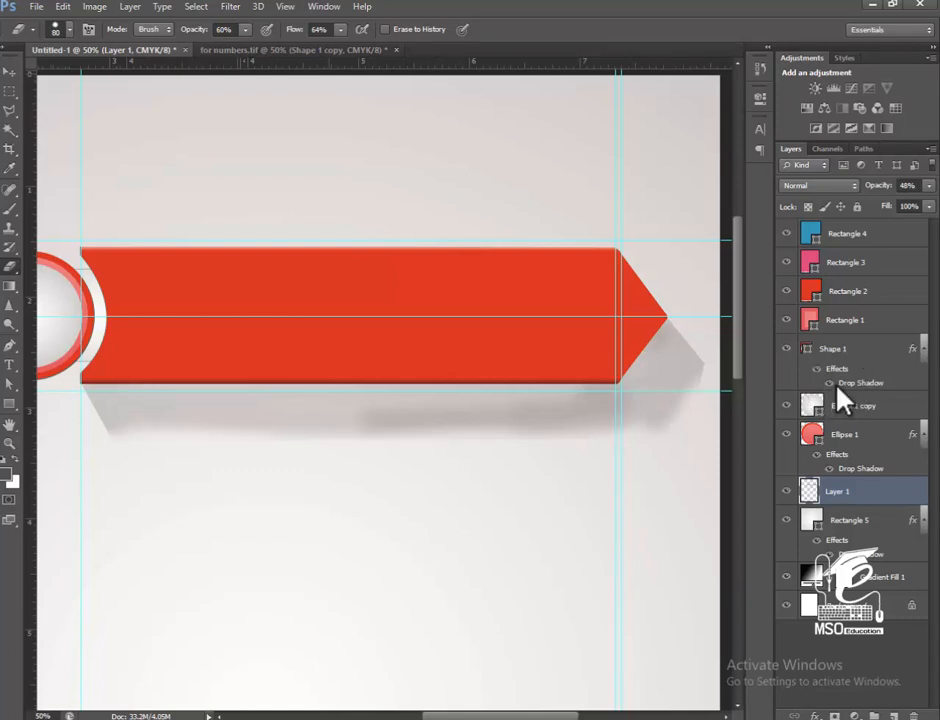
Reduce the eraser to 26% flow and 31% opacity and soften the arrow shadow's lower edge and tip.
{"action": "left_click", "coordinate": [341, 29]}
{"action": "left_click_drag", "start_coordinate": [341, 47], "coordinate": [312, 47]}
{"action": "left_click", "coordinate": [246, 29]}
{"action": "left_click_drag", "start_coordinate": [246, 47], "coordinate": [224, 47]}
{"action": "key", "text": "Return"}
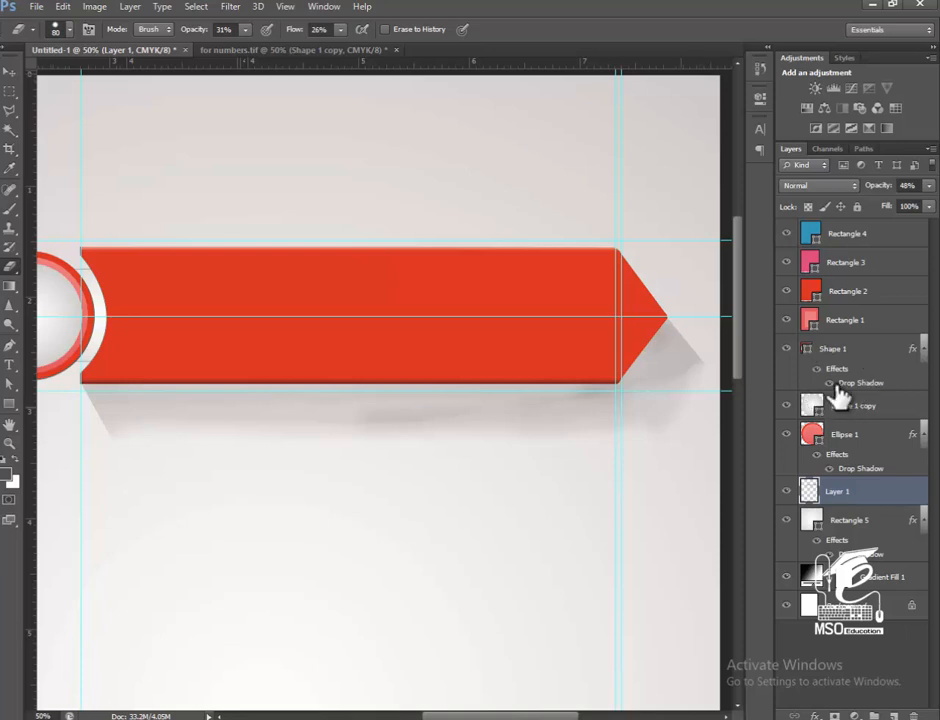
Lower the painted shadow layer's opacity to 19%, leaving its fill at 100%.
{"action": "left_click", "coordinate": [929, 186]}
{"action": "left_click_drag", "start_coordinate": [894, 203], "coordinate": [875, 203]}
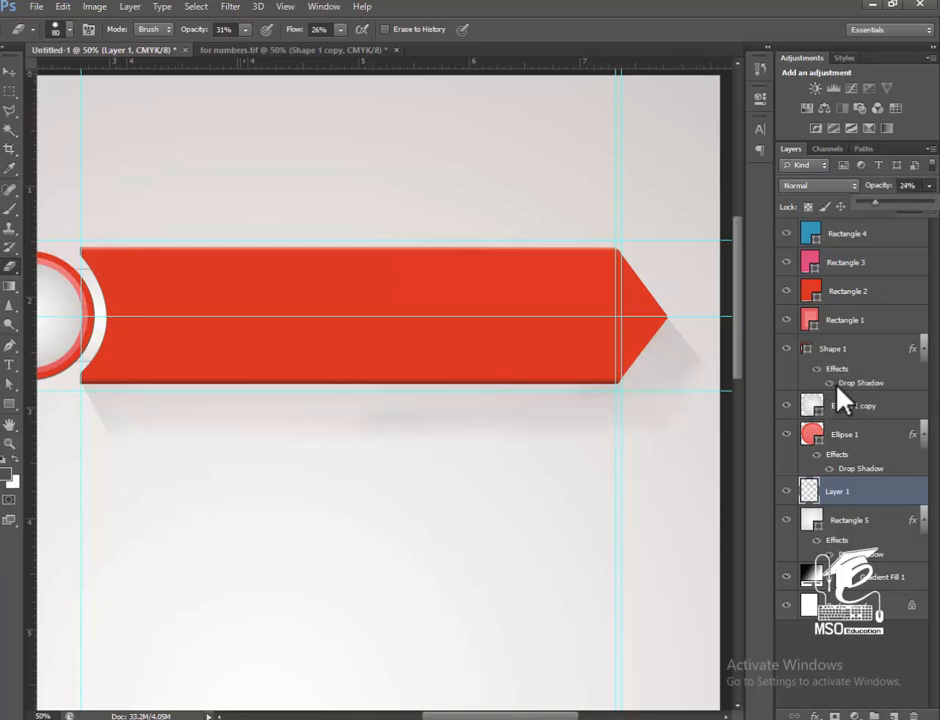
{"action": "left_click_drag", "start_coordinate": [875, 203], "coordinate": [871, 203]}
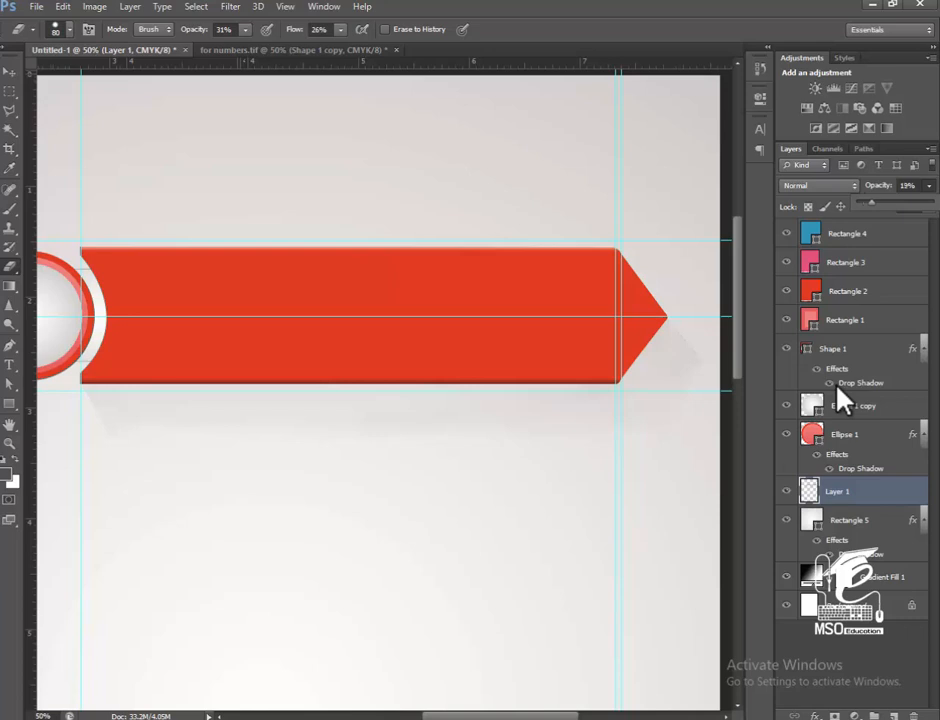
{"action": "left_click", "coordinate": [929, 208]}
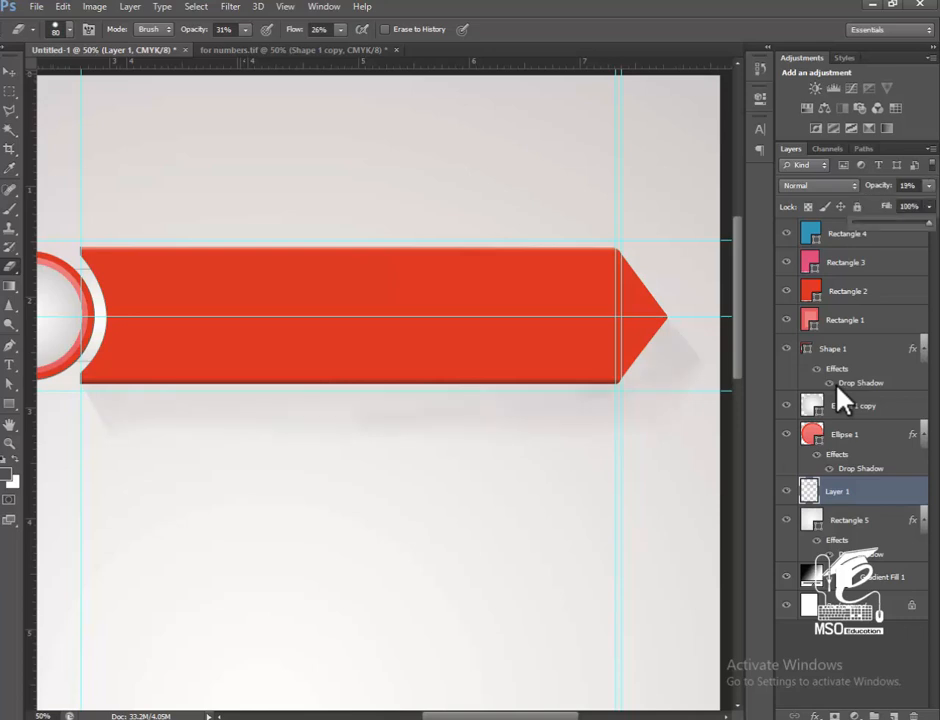
{"action": "mouse_move", "coordinate": [927, 222]}
{"action": "left_mouse_down"}
{"action": "mouse_move", "coordinate": [905, 222]}
{"action": "mouse_move", "coordinate": [927, 222]}
{"action": "left_mouse_up"}
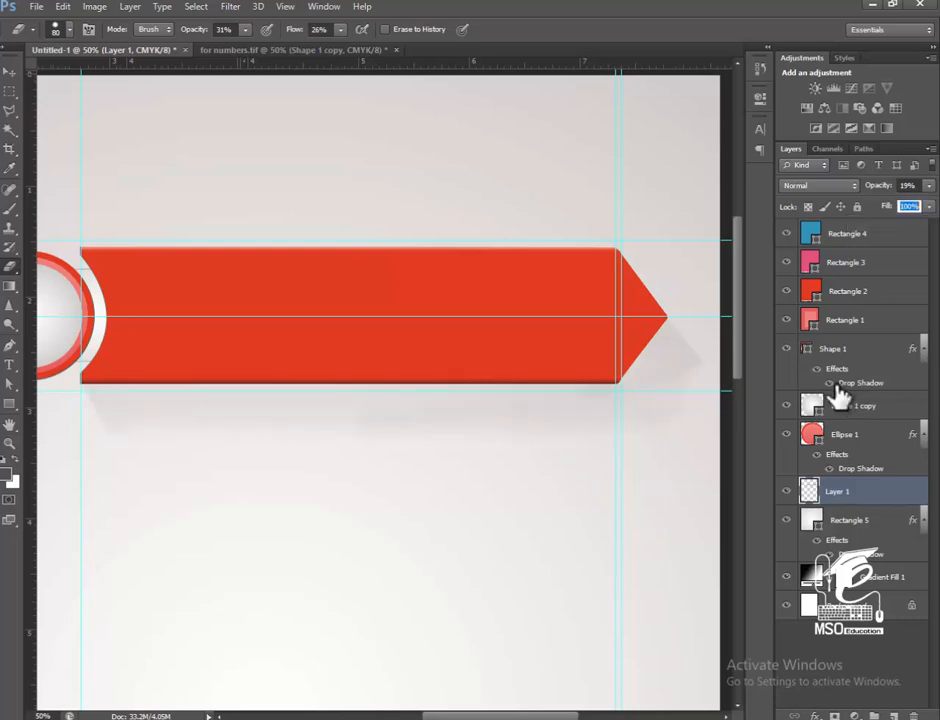
Increase the scale of the background's radial gradient fill to lighten the area around the banner.
{"action": "double_click", "coordinate": [811, 577]}
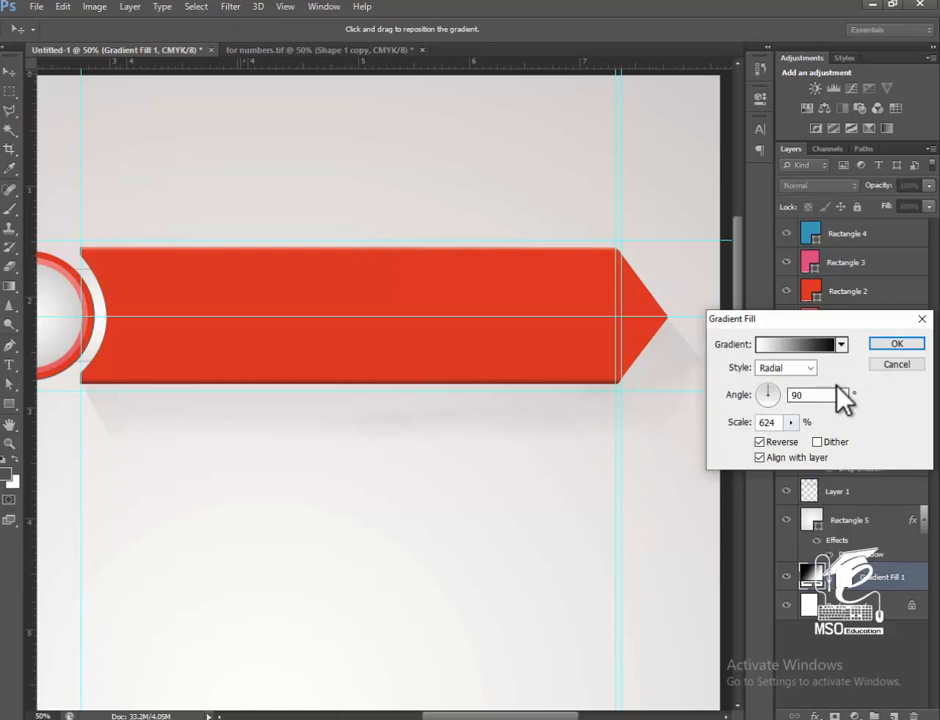
{"action": "left_click", "coordinate": [791, 423]}
{"action": "left_click_drag", "start_coordinate": [790, 440], "coordinate": [813, 440]}
{"action": "key", "text": "Return"}
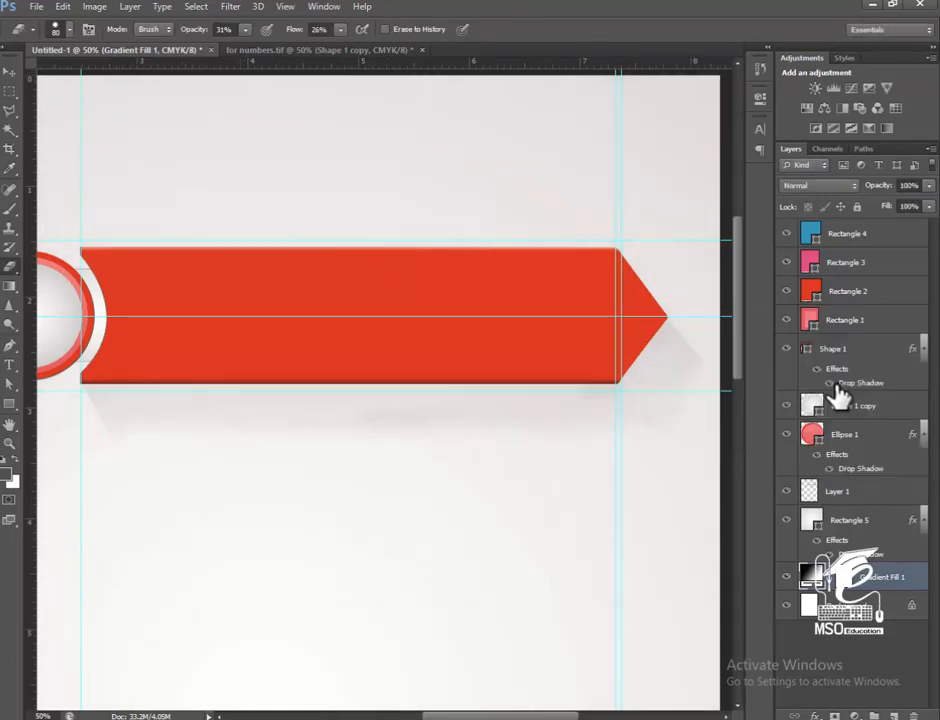
Select the painted shadow layer, try an opacity of 30%, and settle on 22%.
{"action": "key", "text": "v"}
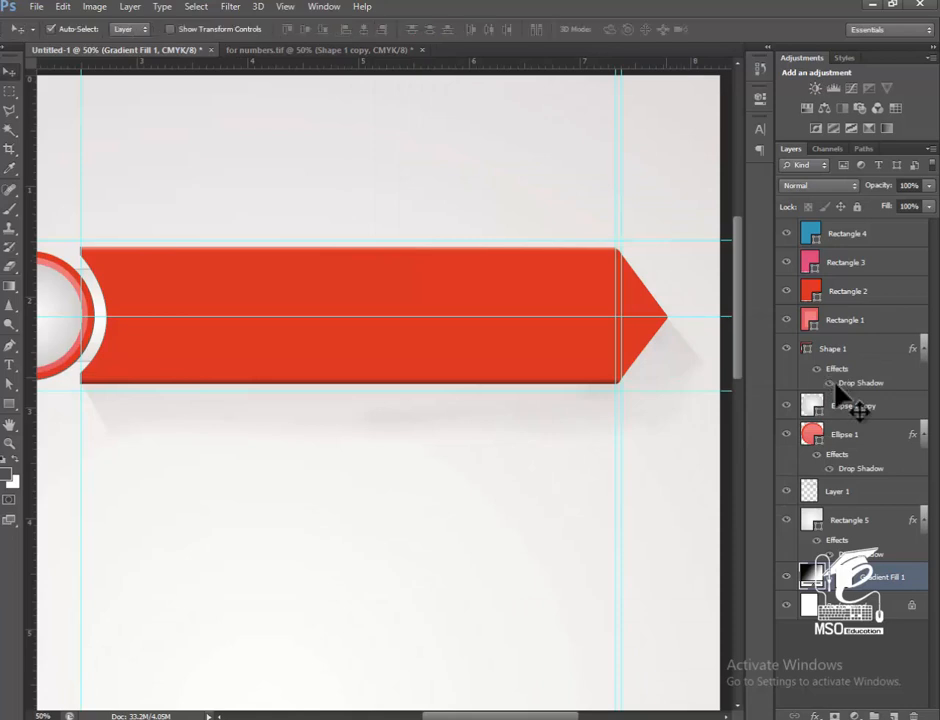
{"action": "left_click", "coordinate": [838, 491]}
{"action": "left_click", "coordinate": [929, 186]}
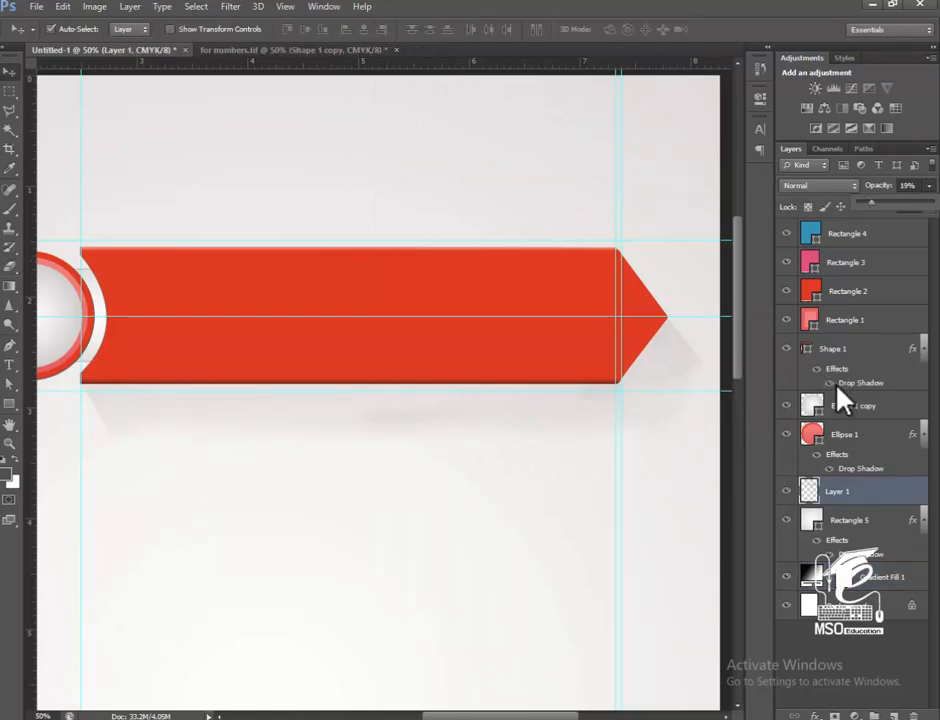
{"action": "left_click_drag", "start_coordinate": [871, 203], "coordinate": [881, 203]}
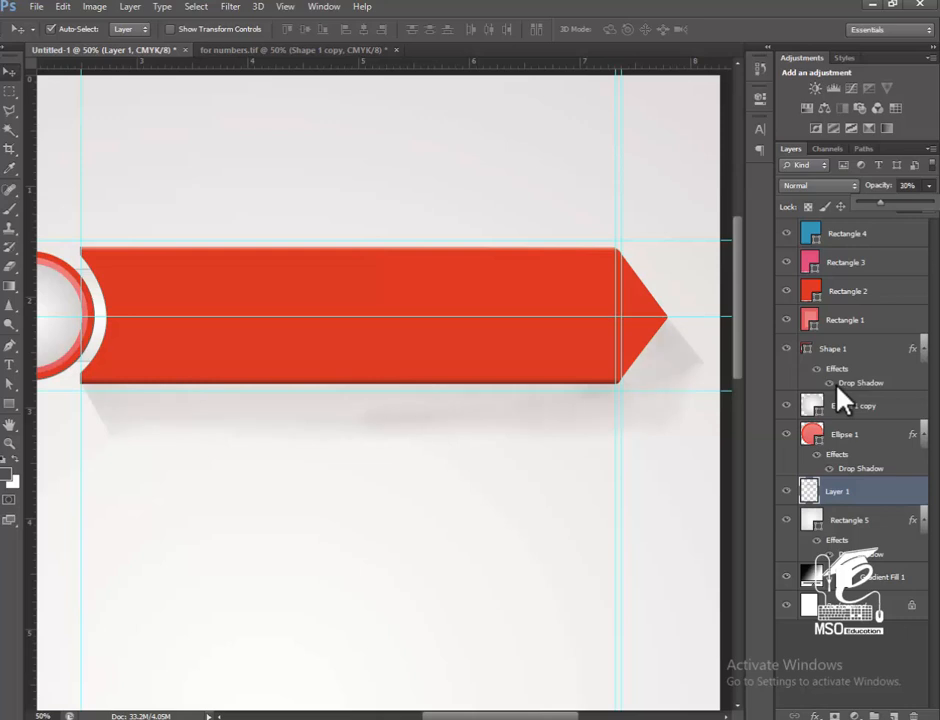
{"action": "left_click", "coordinate": [929, 186]}
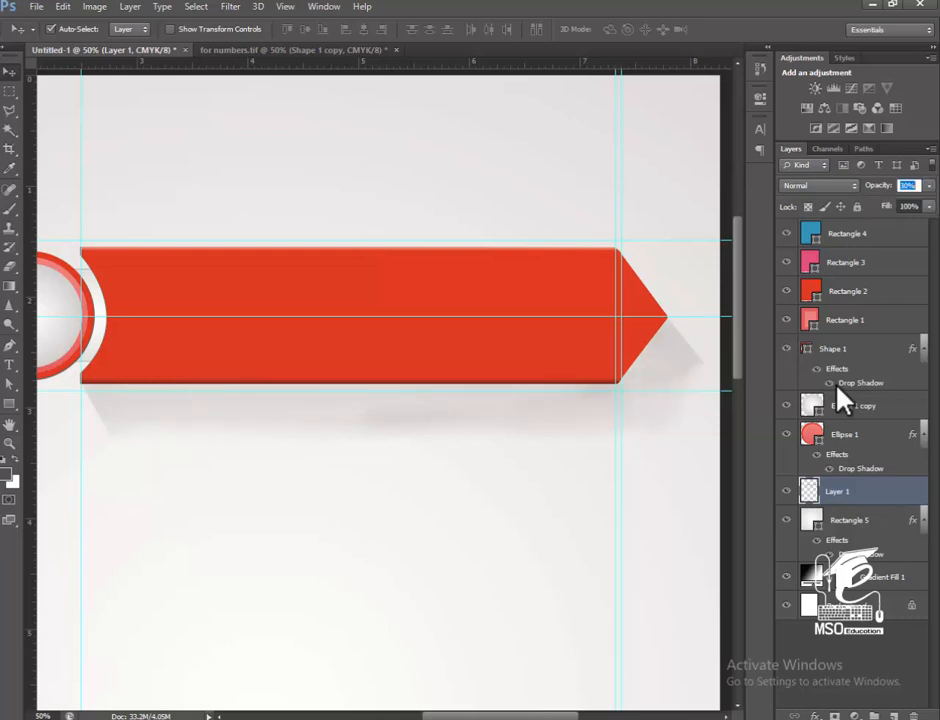
{"action": "left_click", "coordinate": [929, 207]}
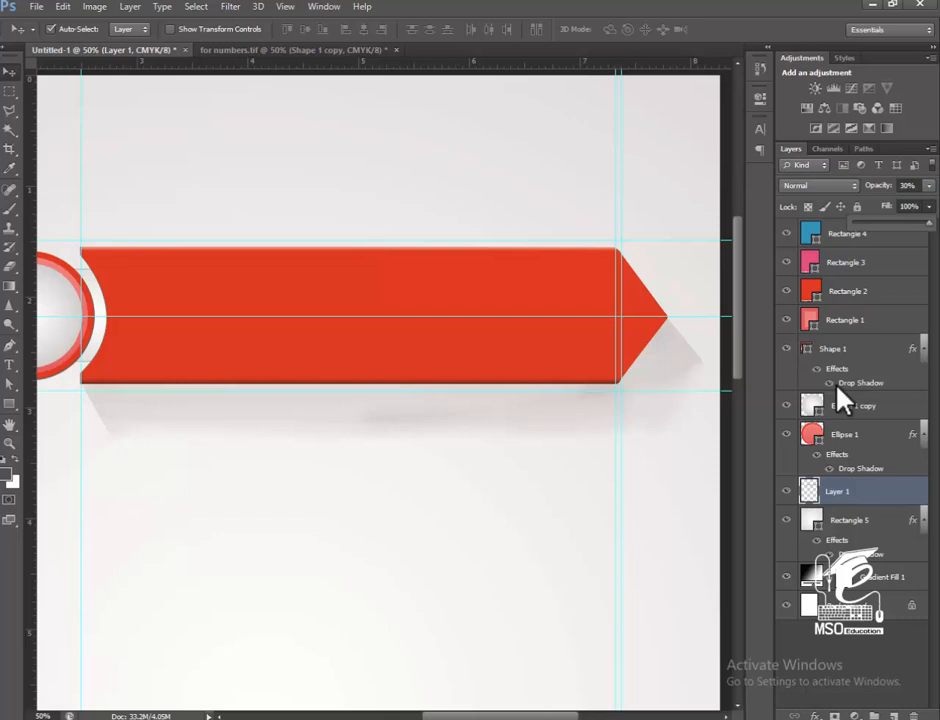
{"action": "left_click", "coordinate": [929, 207]}
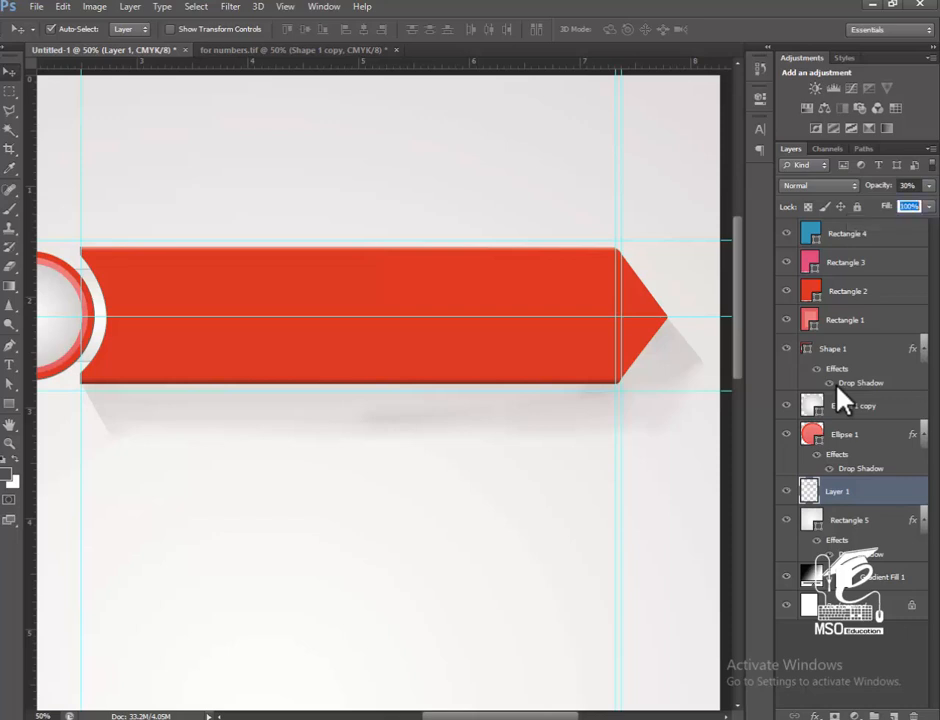
{"action": "left_click", "coordinate": [929, 186]}
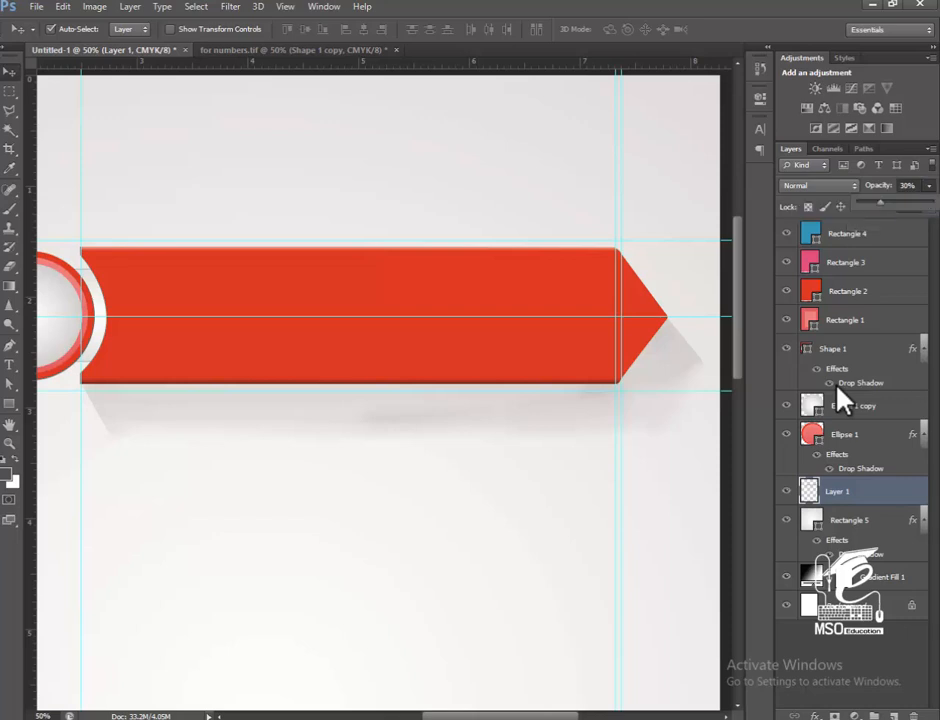
{"action": "mouse_move", "coordinate": [880, 201]}
{"action": "left_mouse_down"}
{"action": "mouse_move", "coordinate": [890, 201]}
{"action": "mouse_move", "coordinate": [874, 201]}
{"action": "left_mouse_up"}
Draw a polygonal lasso selection for a slanted shadow extending down and right from the circle badge's lower edge.
{"action": "key", "text": "space"}
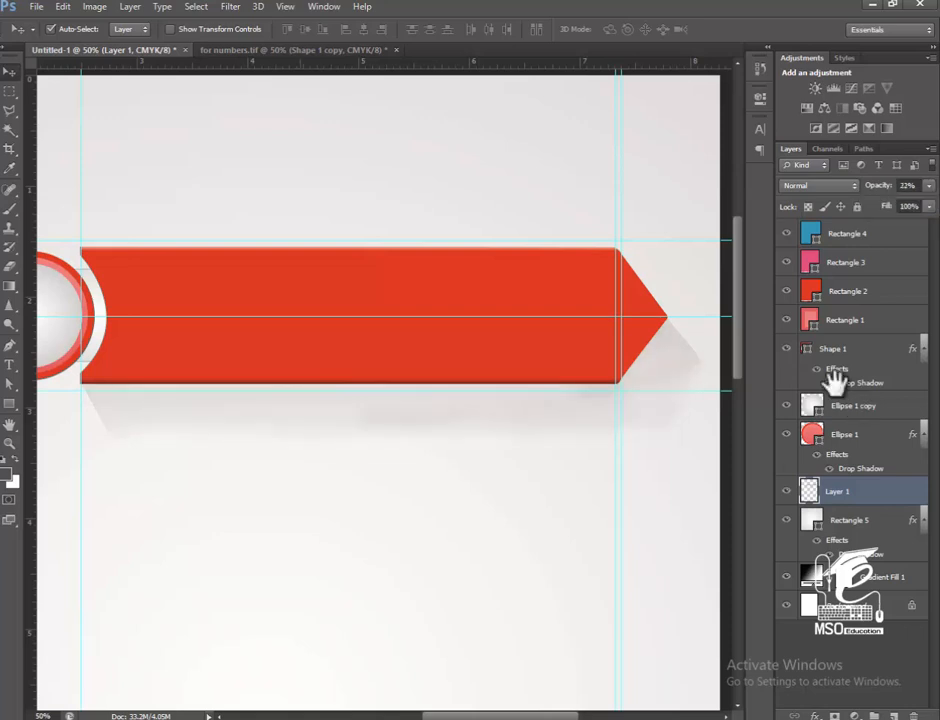
{"action": "mouse_move", "coordinate": [400, 383]}
{"action": "left_mouse_down"}
{"action": "mouse_move", "coordinate": [615, 383]}
{"action": "mouse_move", "coordinate": [585, 383]}
{"action": "left_mouse_up"}
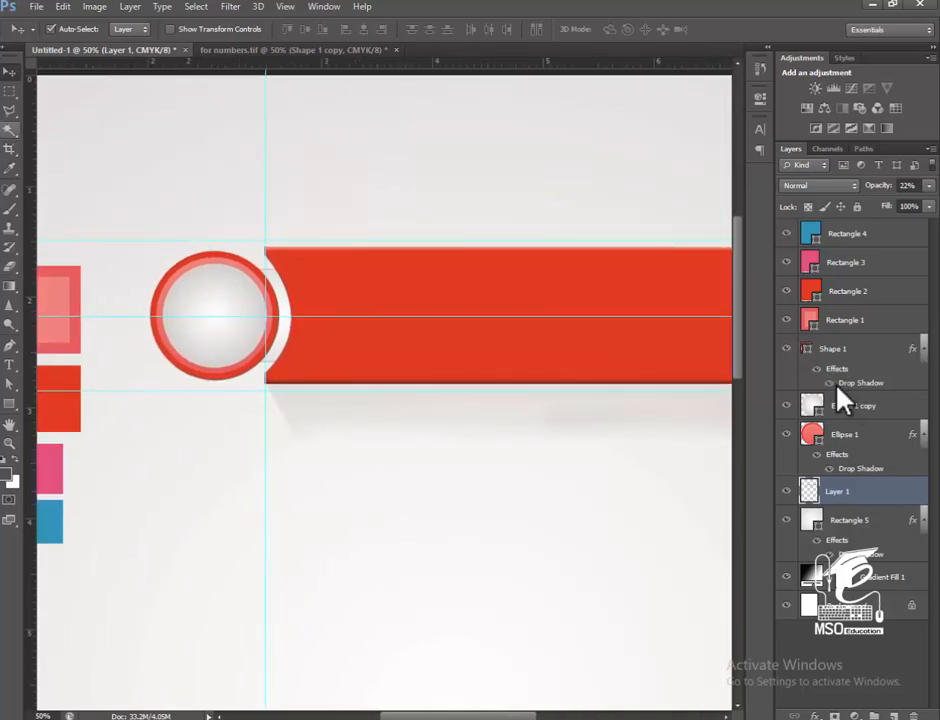
{"action": "left_click", "coordinate": [10, 111]}
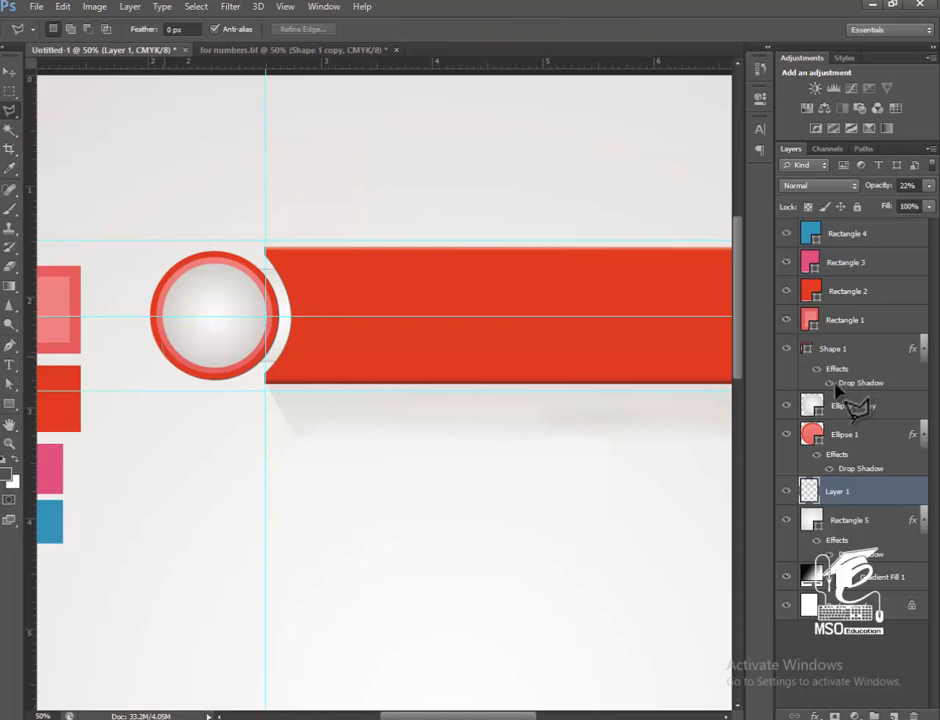
{"action": "left_click", "coordinate": [163, 358]}
{"action": "left_click", "coordinate": [215, 420]}
{"action": "left_click", "coordinate": [260, 471]}
{"action": "left_click", "coordinate": [302, 411]}
{"action": "left_click", "coordinate": [302, 354]}
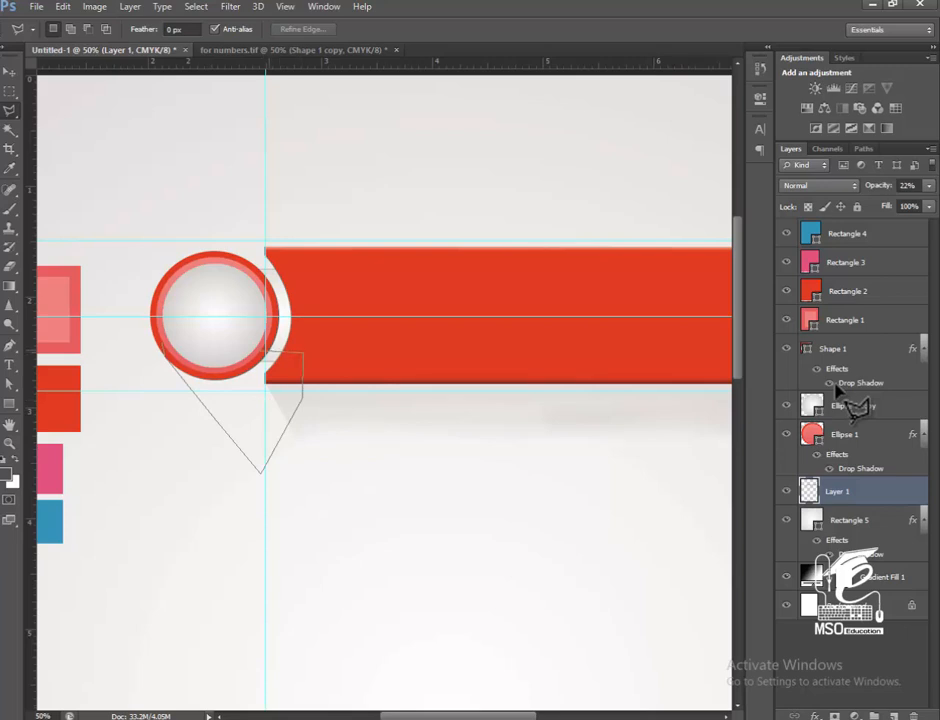
{"action": "left_click", "coordinate": [256, 337]}
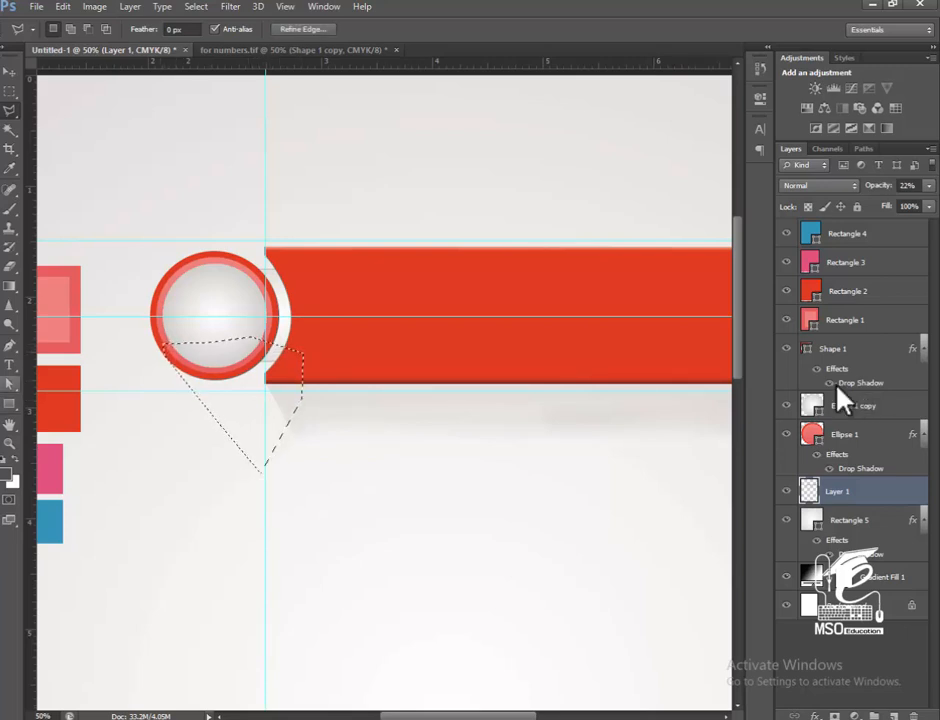
Paint a soft grey shadow below the circle badge inside the selection with the 100 px brush, and deselect.
{"action": "key", "text": "b"}
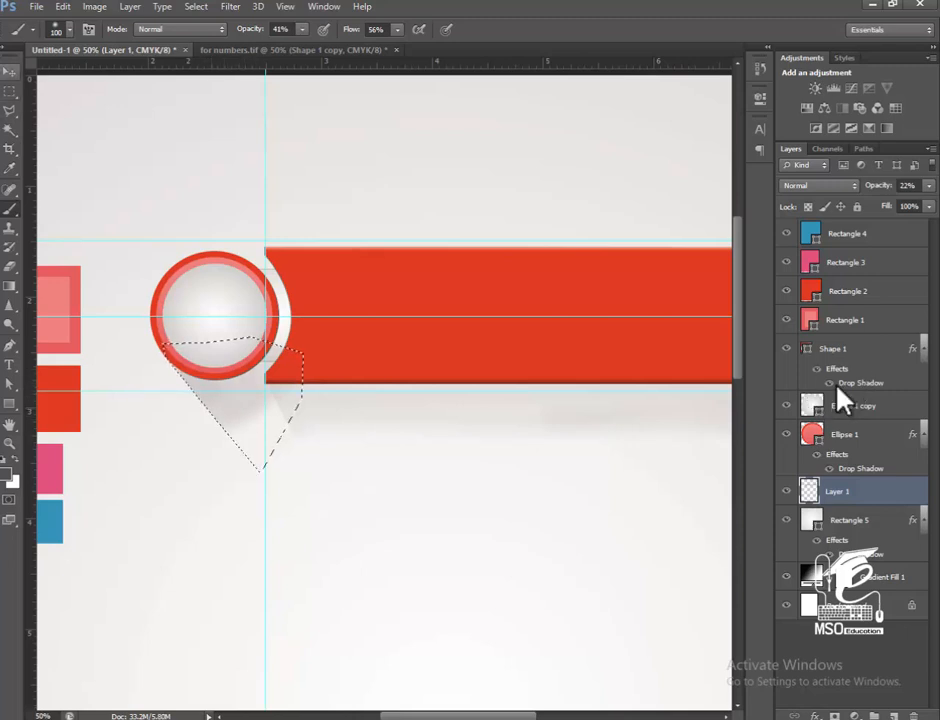
{"action": "key", "text": "v"}
{"action": "key", "text": "ctrl+d"}
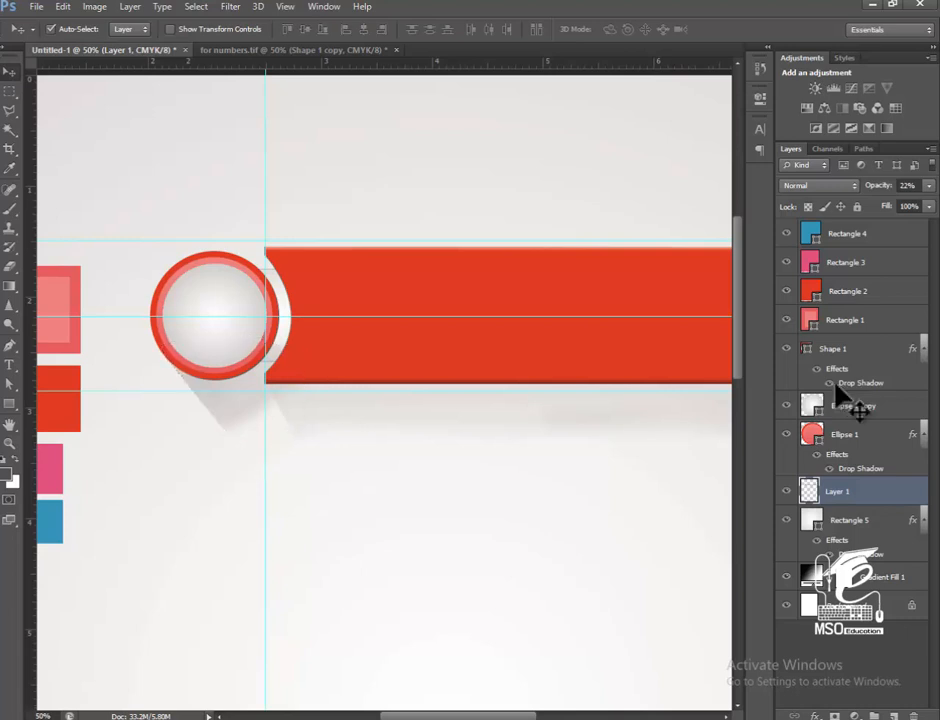
Raise the opacity of the painted shadow layer under the badge and arrow to 32%.
{"action": "scroll", "coordinate": [836, 384], "scroll_direction": "right", "scroll_amount": 3}
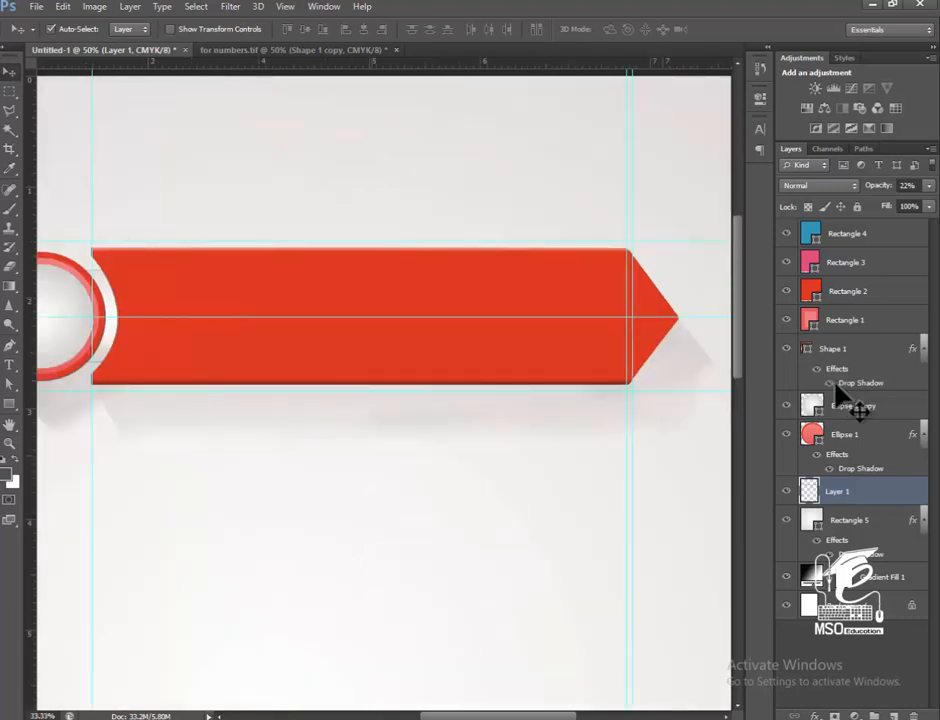
{"action": "key", "text": "ctrl+minus"}
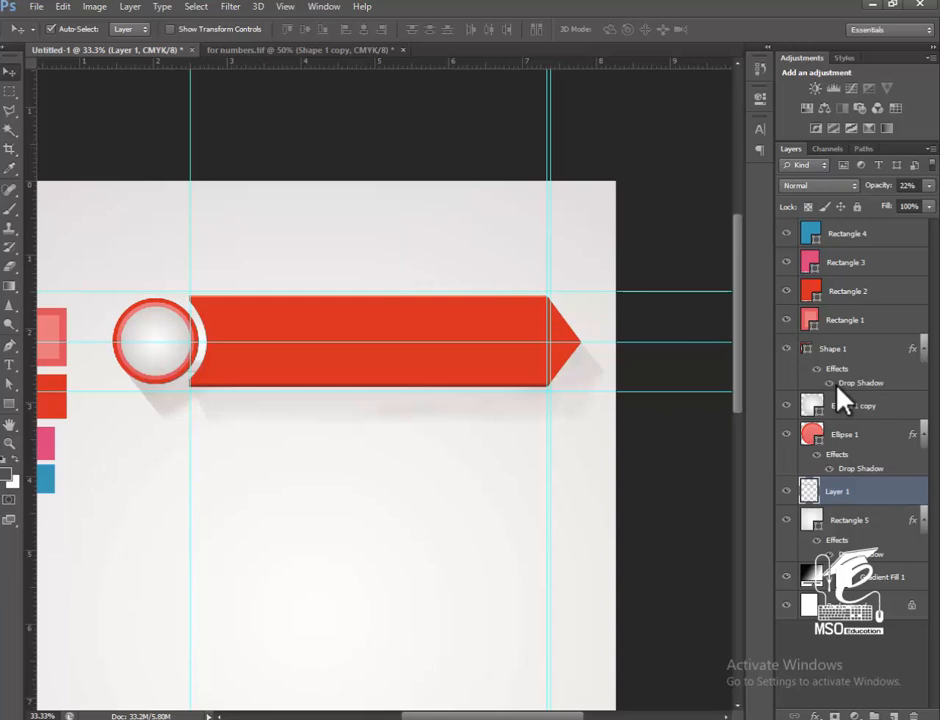
{"action": "left_click", "coordinate": [929, 186]}
{"action": "left_click_drag", "start_coordinate": [872, 203], "coordinate": [881, 203]}
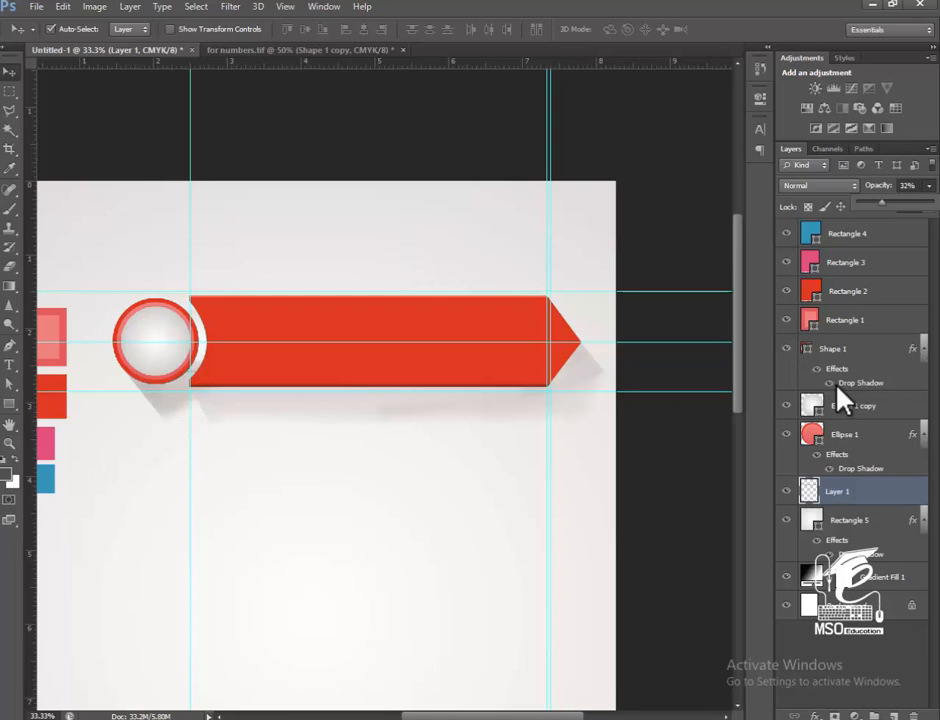
{"action": "left_click", "coordinate": [838, 388]}
{"action": "mouse_move", "coordinate": [380, 400]}
{"action": "left_mouse_down"}
{"action": "mouse_move", "coordinate": [452, 366]}
{"action": "mouse_move", "coordinate": [446, 340]}
{"action": "left_mouse_up"}
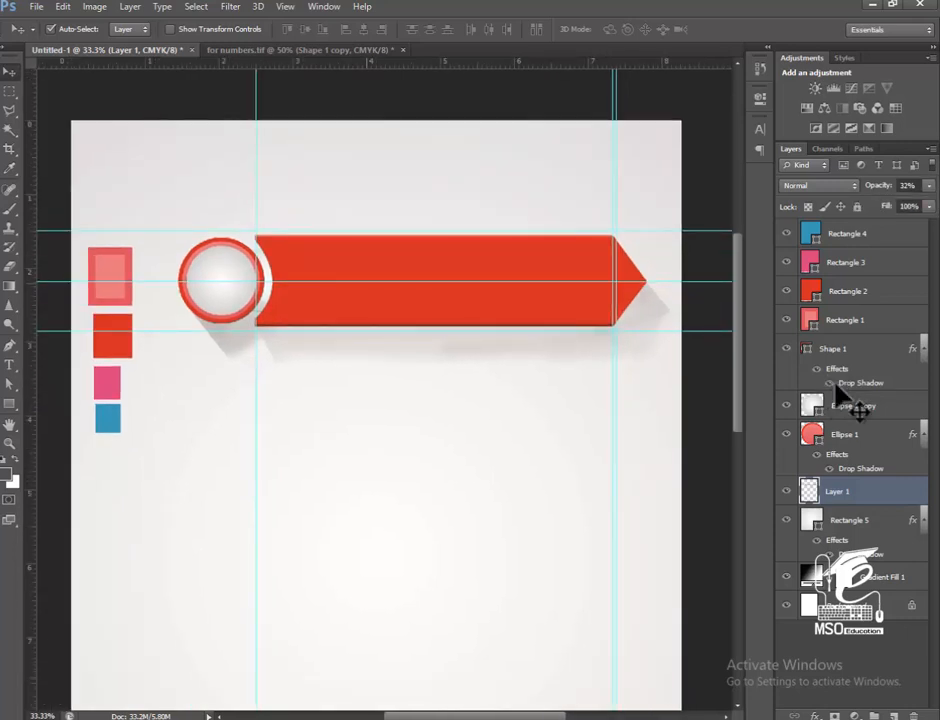